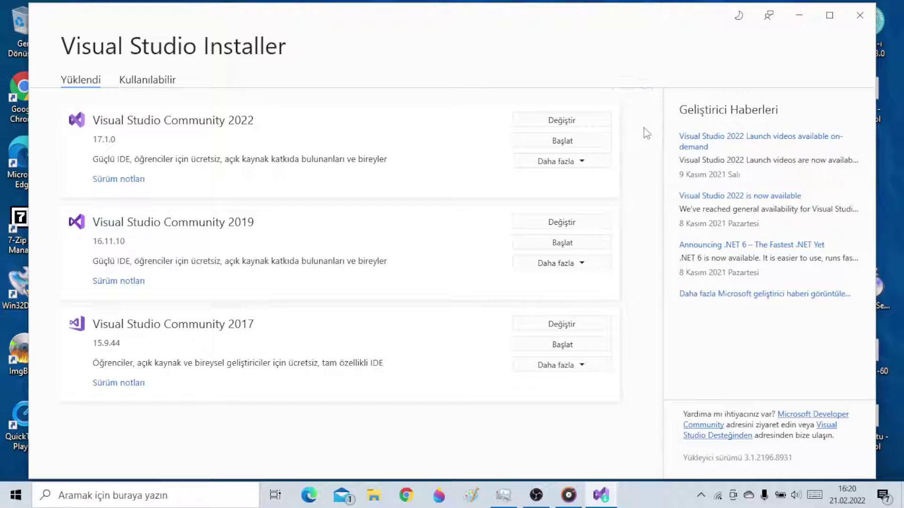
- Close Visual Studio Installer, open Android Studio from the desktop and check it for updates
left_click(859, 15)
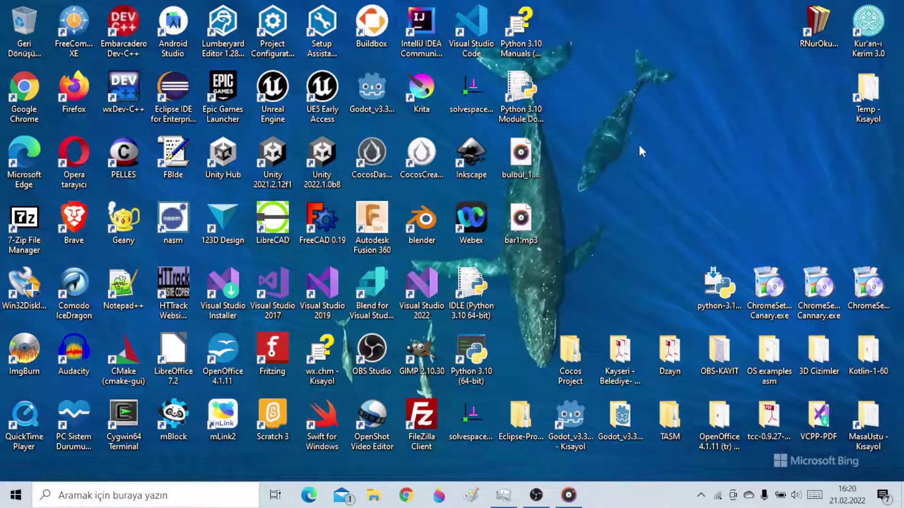
double_click(176, 32)
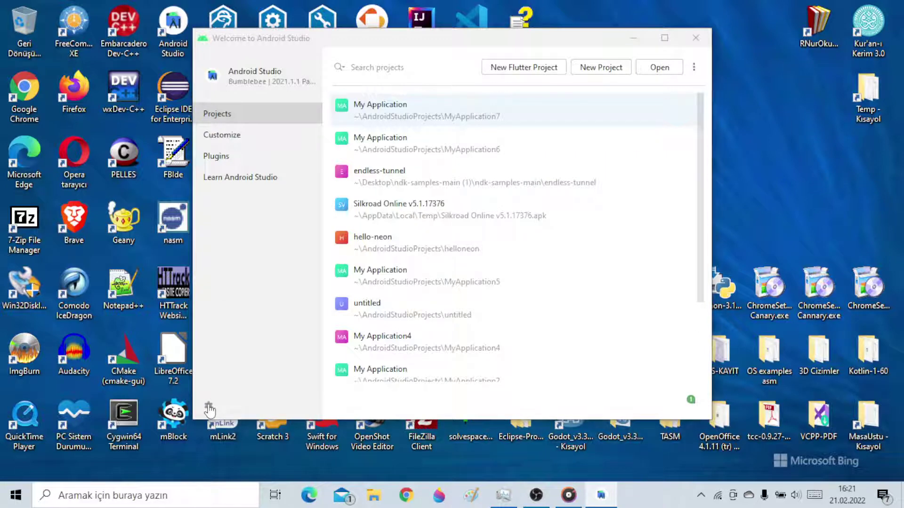
left_click(209, 407)
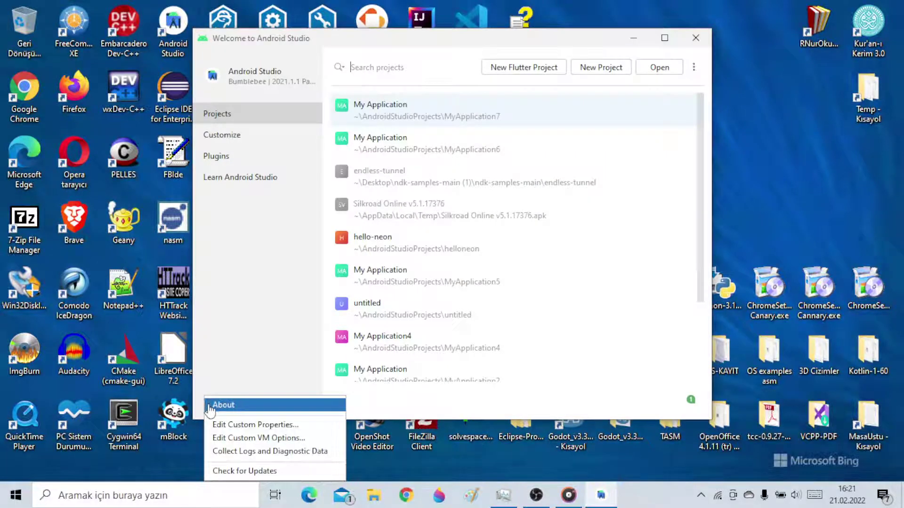
left_click(246, 471)
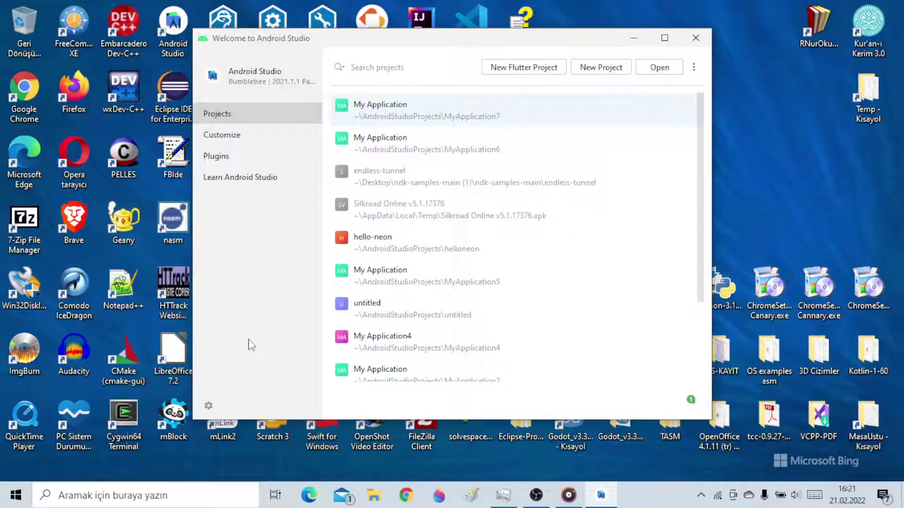
- Examine the installed plugins of Android Studio, from the downloaded ones to the bundled categories
left_click(220, 161)
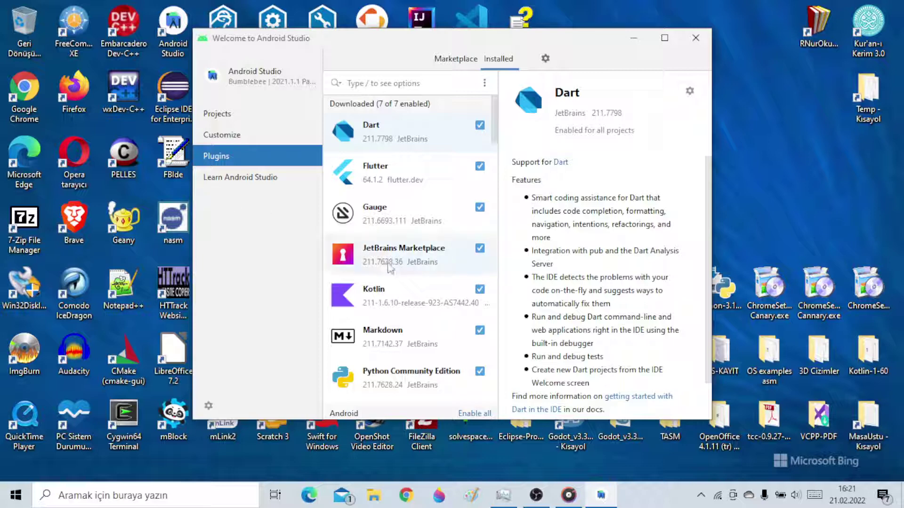
scroll(388, 265, "down", 2)
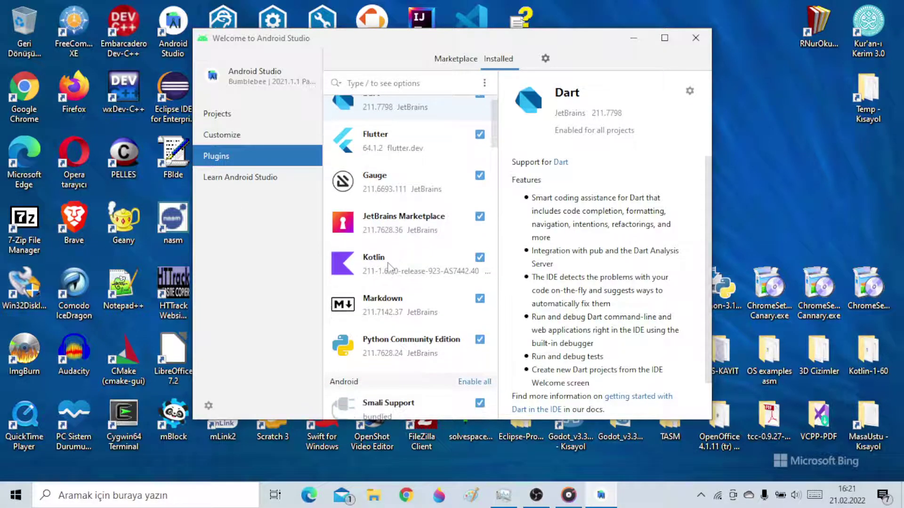
scroll(389, 266, "up", 2)
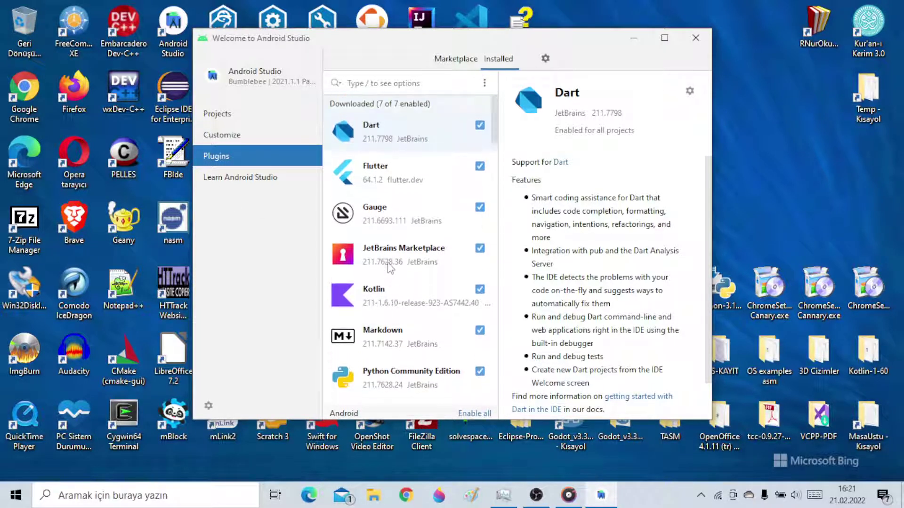
scroll(389, 267, "down", 3)
scroll(388, 267, "down", 4)
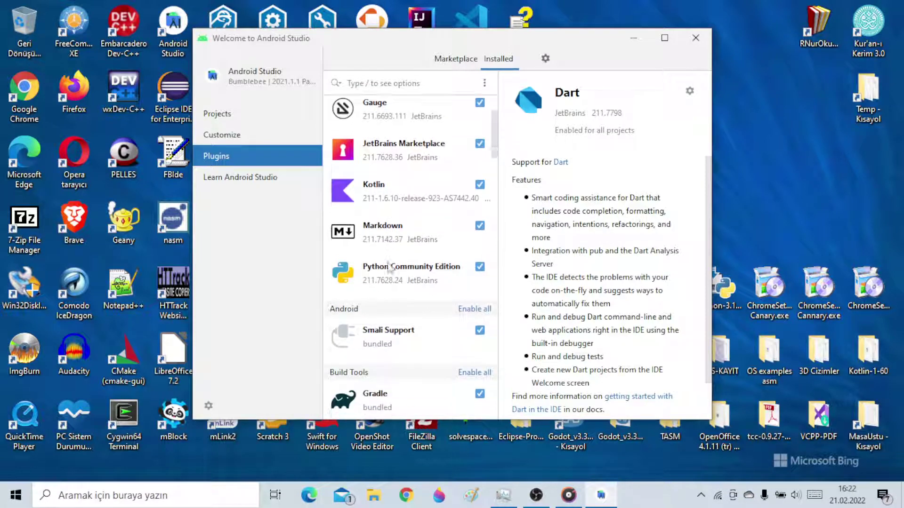
scroll(389, 269, "down", 2)
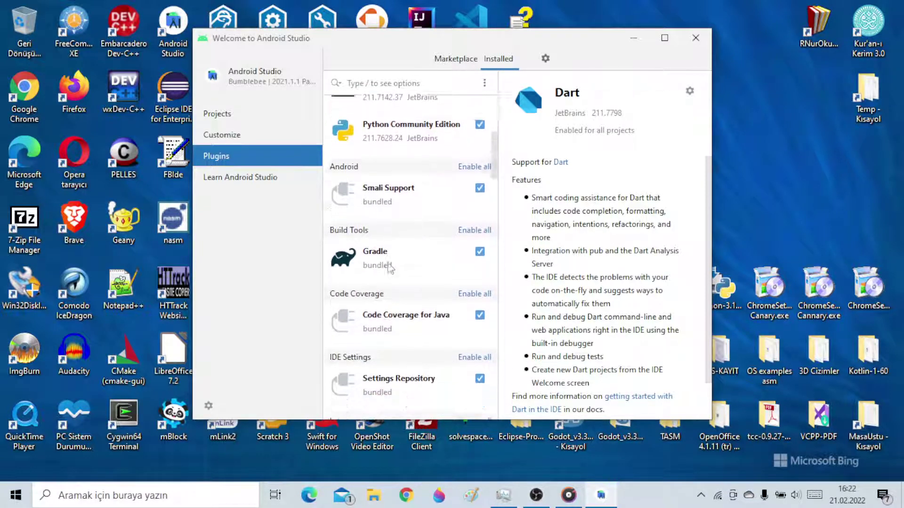
scroll(388, 267, "up", 6)
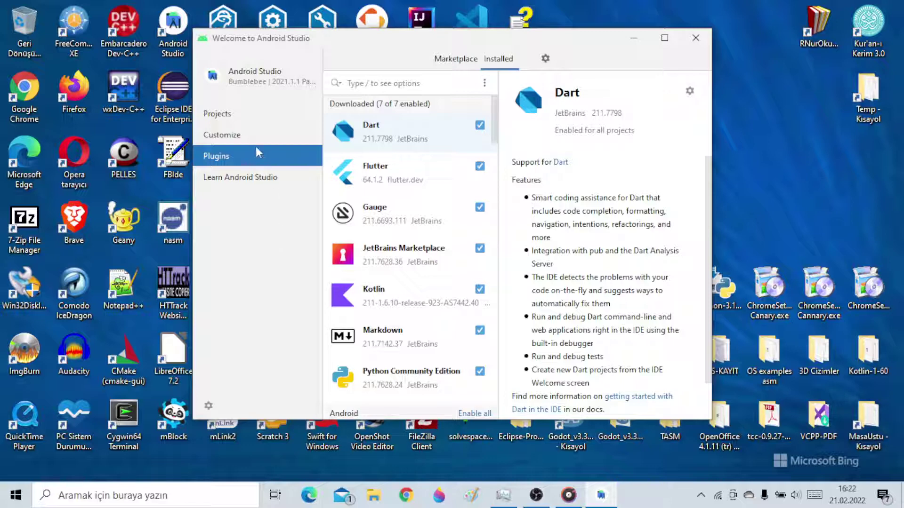
- View the Customize options, return to the project list and close Android Studio
left_click(242, 175)
left_click(232, 141)
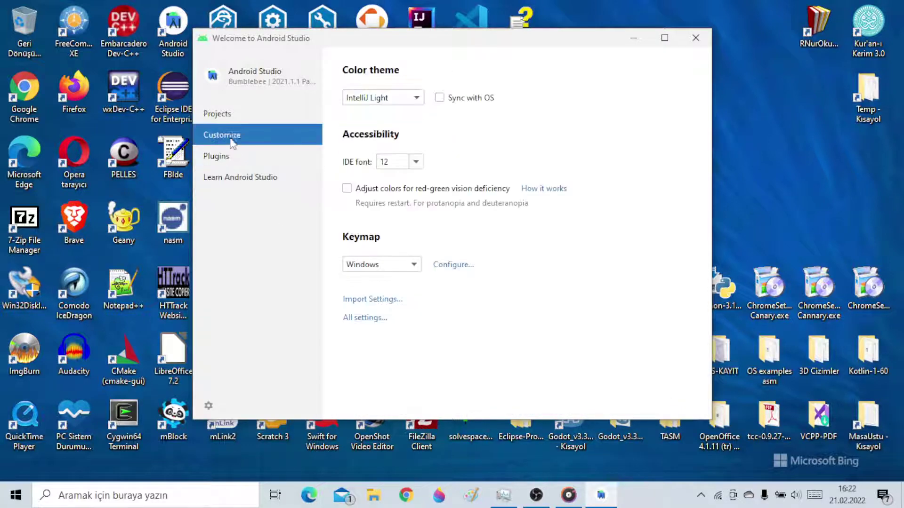
left_click(232, 120)
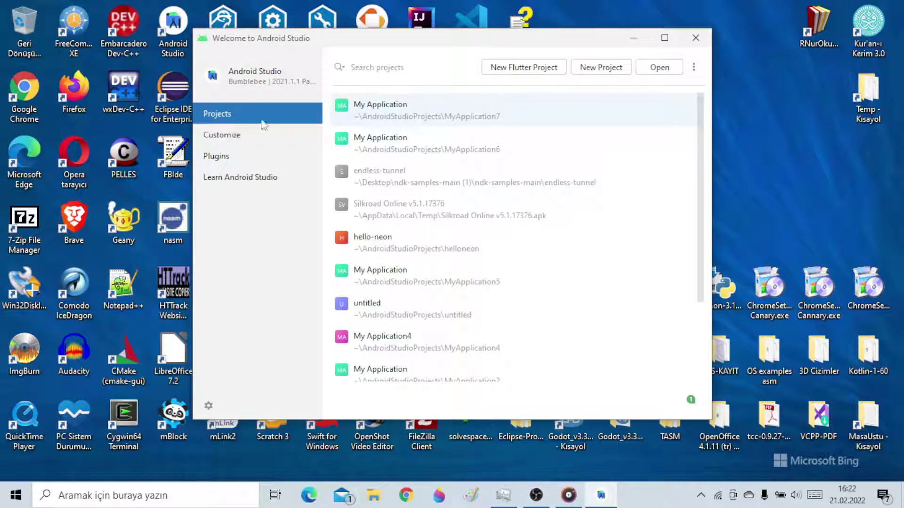
left_click(695, 38)
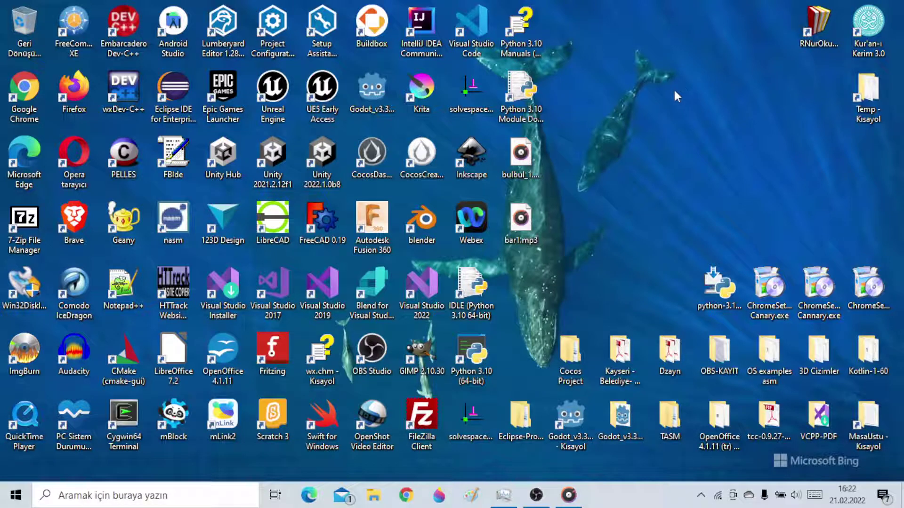
- Open Visual Studio Code from the desktop, check it for updates and close it
left_click(473, 47)
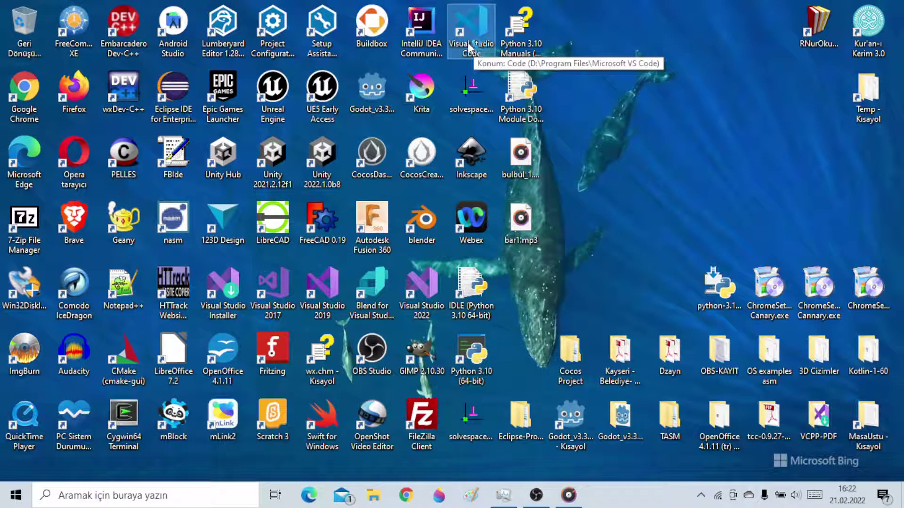
double_click(473, 47)
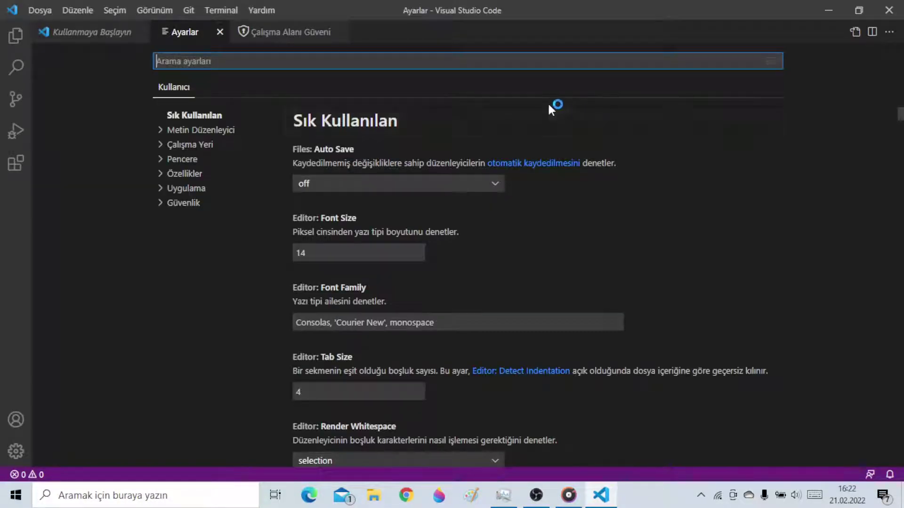
left_click(265, 11)
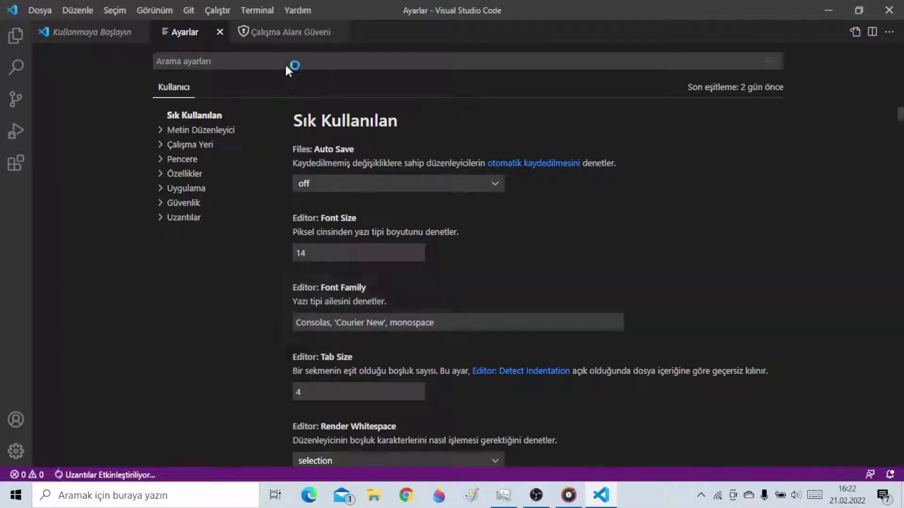
left_click(297, 10)
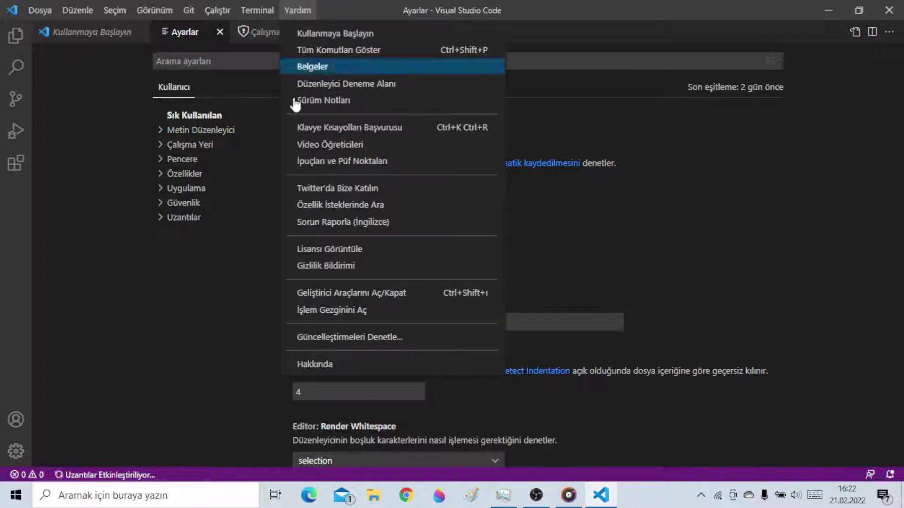
left_click(348, 338)
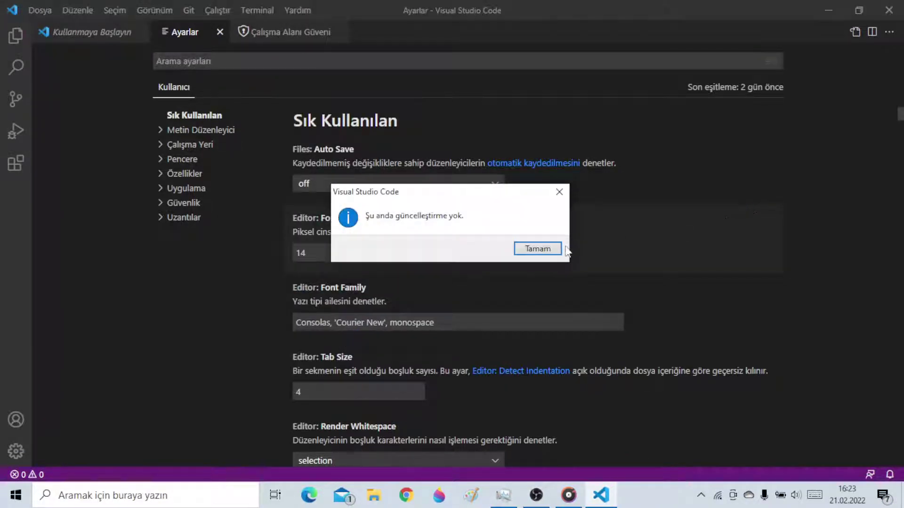
left_click(545, 246)
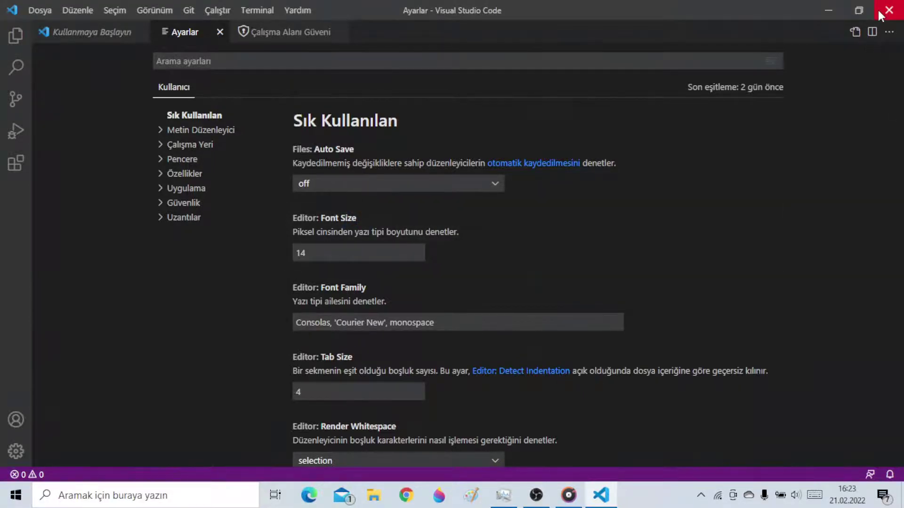
left_click(878, 10)
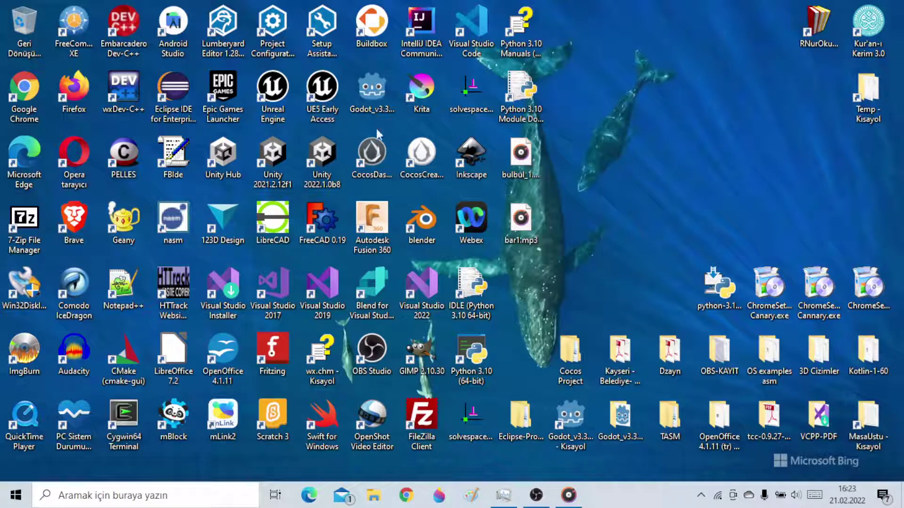
- Start Eclipse IDE with the Eclipse-Program workspace, check it for updates and close it
double_click(176, 92)
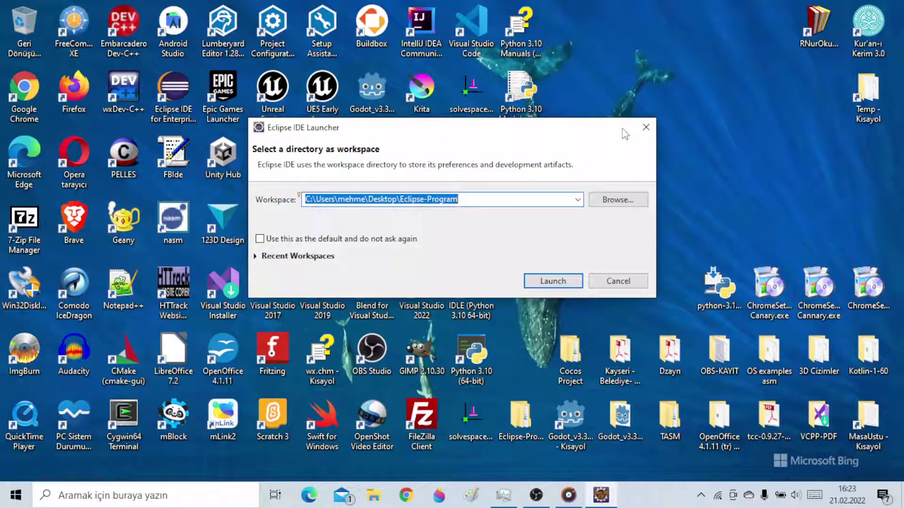
key("Escape")
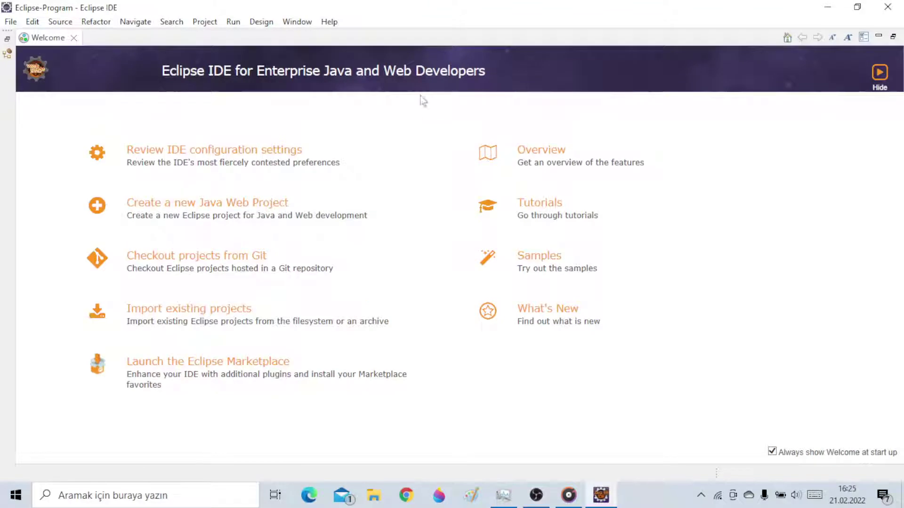
left_click(224, 22)
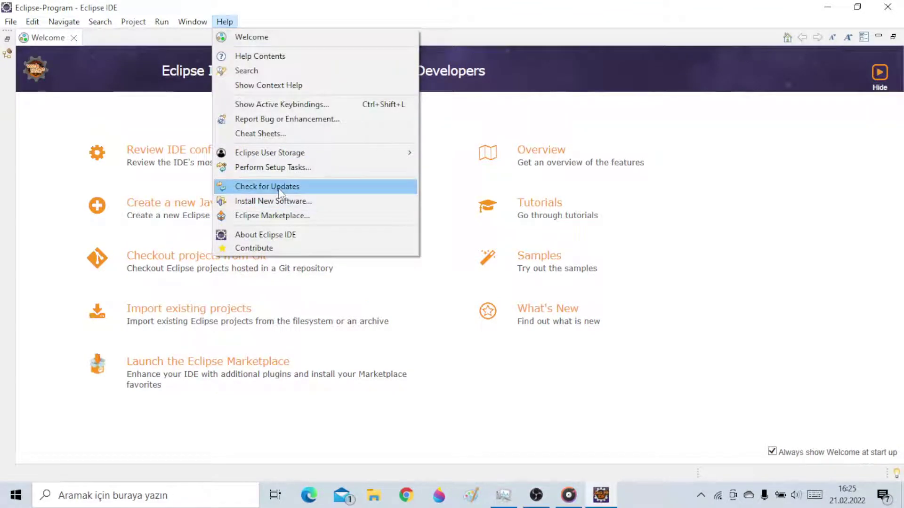
left_click(279, 190)
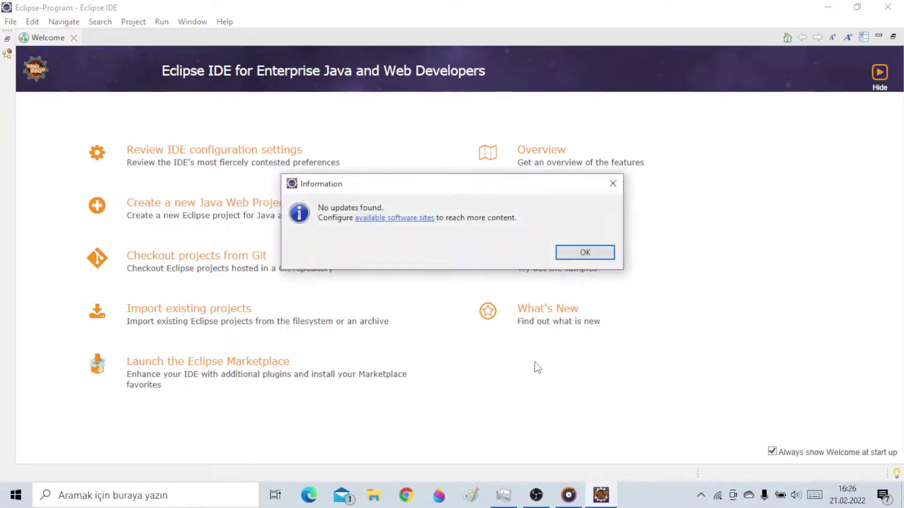
left_click(592, 254)
left_click(879, 75)
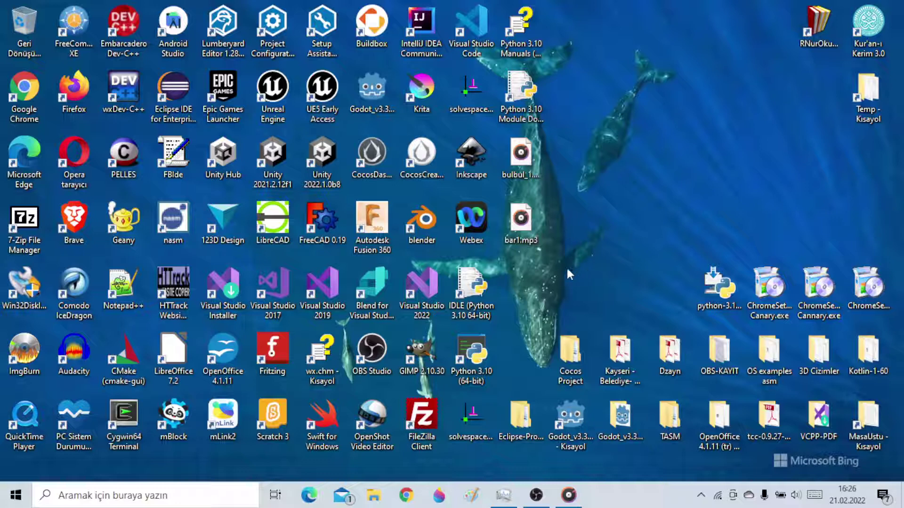
- Open Fritzing in the breadboard view and examine the Core Parts library down to the ICs
double_click(271, 358)
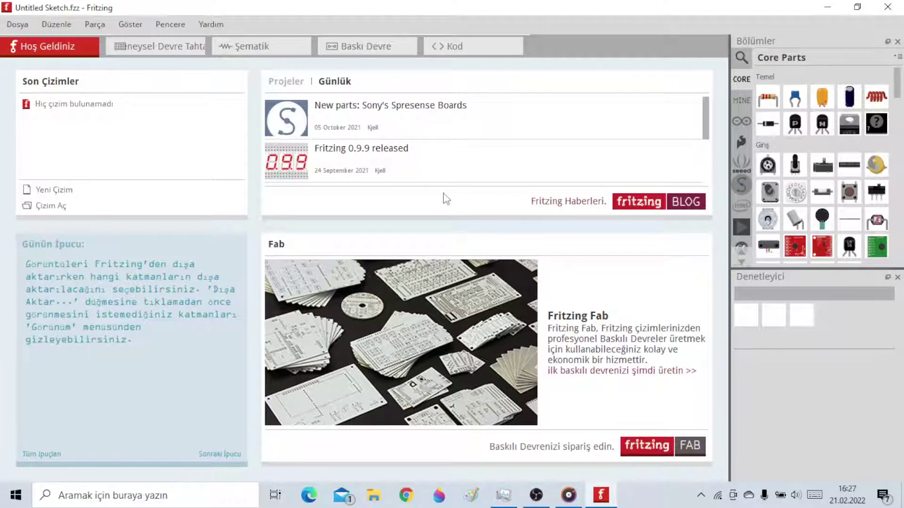
left_click(130, 47)
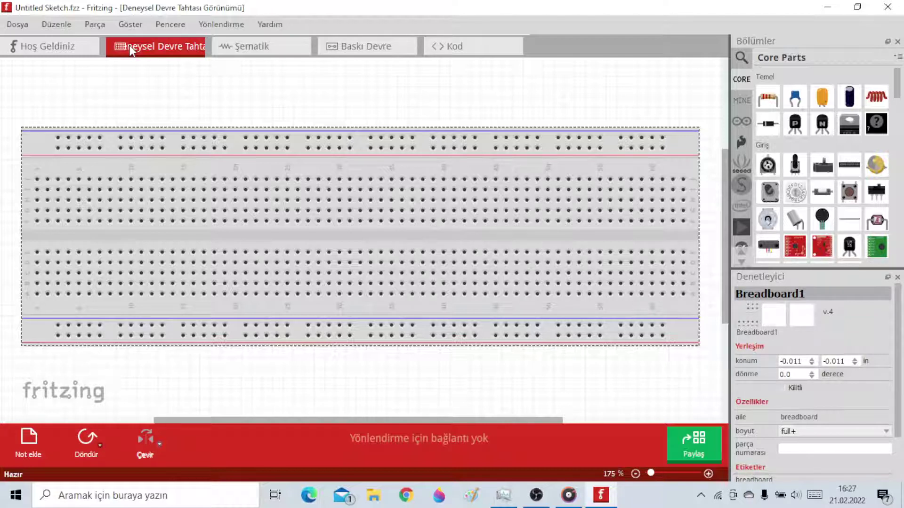
left_click_drag(795, 98, 718, 118)
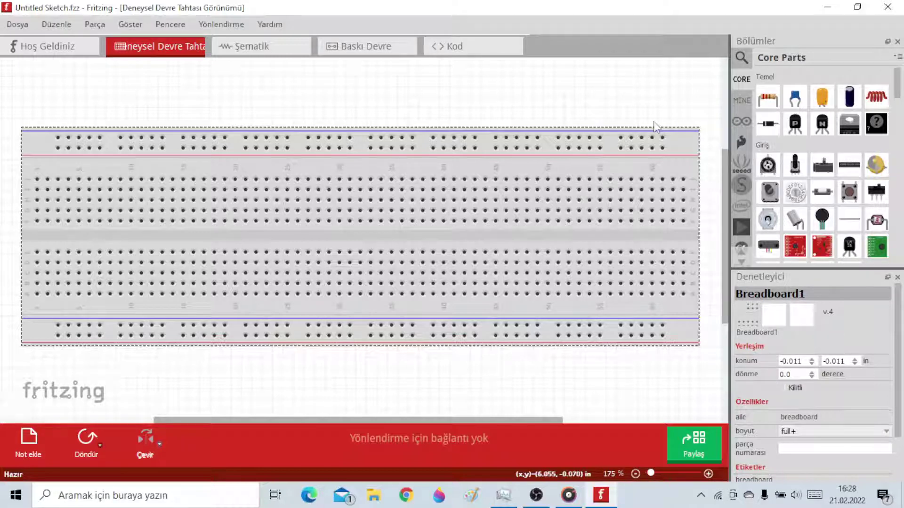
scroll(777, 192, "down", 1)
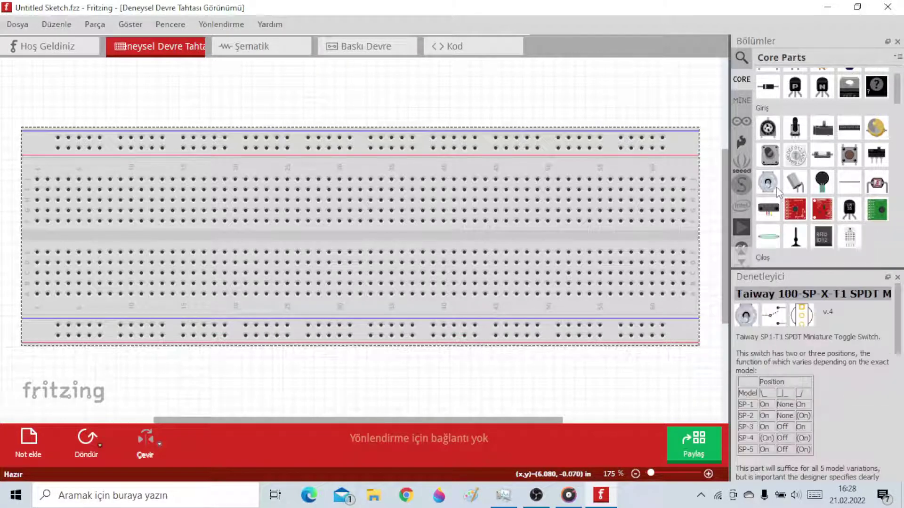
scroll(777, 193, "down", 3)
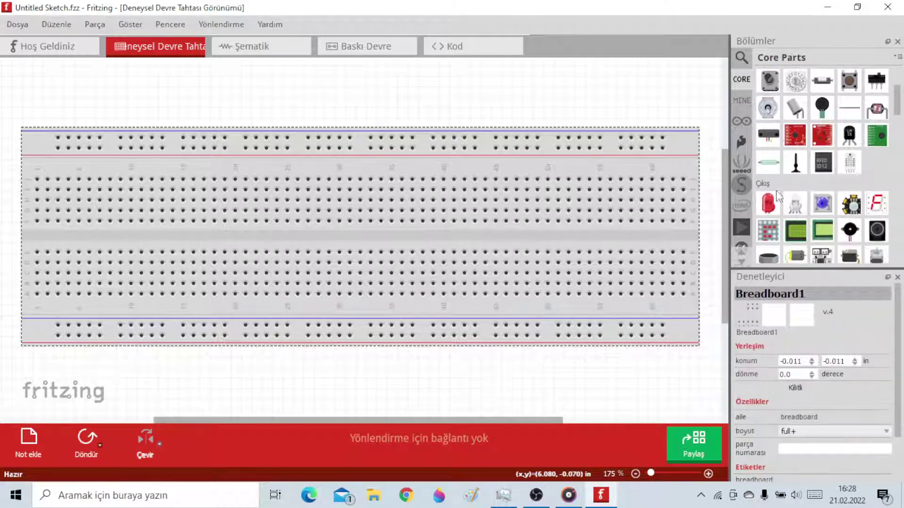
scroll(777, 195, "down", 1)
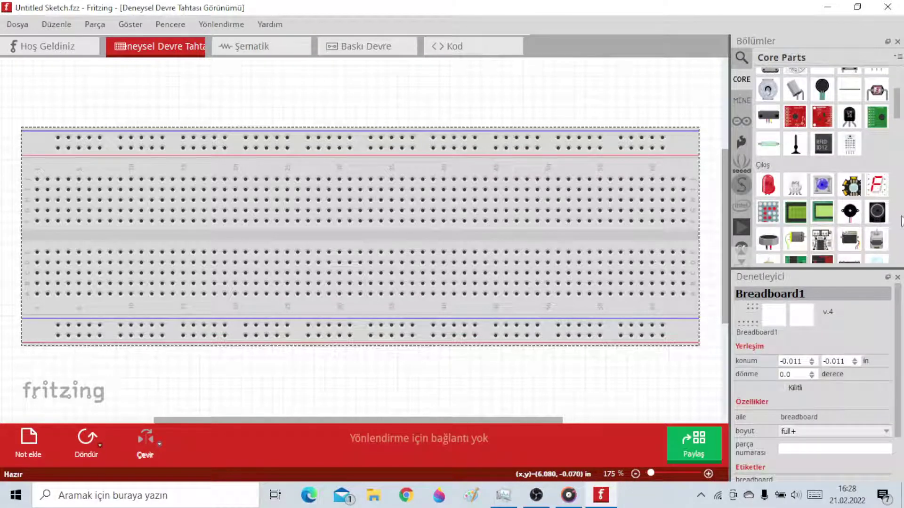
scroll(901, 221, "down", 3)
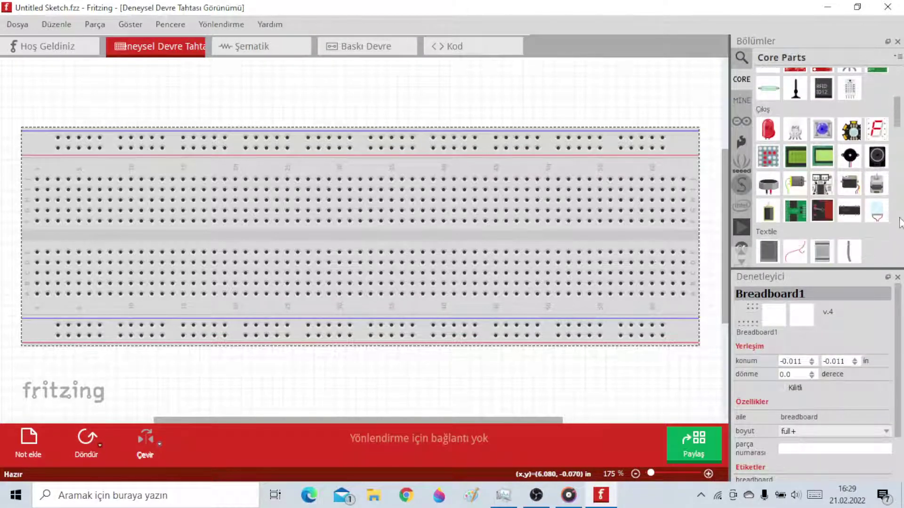
scroll(900, 221, "down", 3)
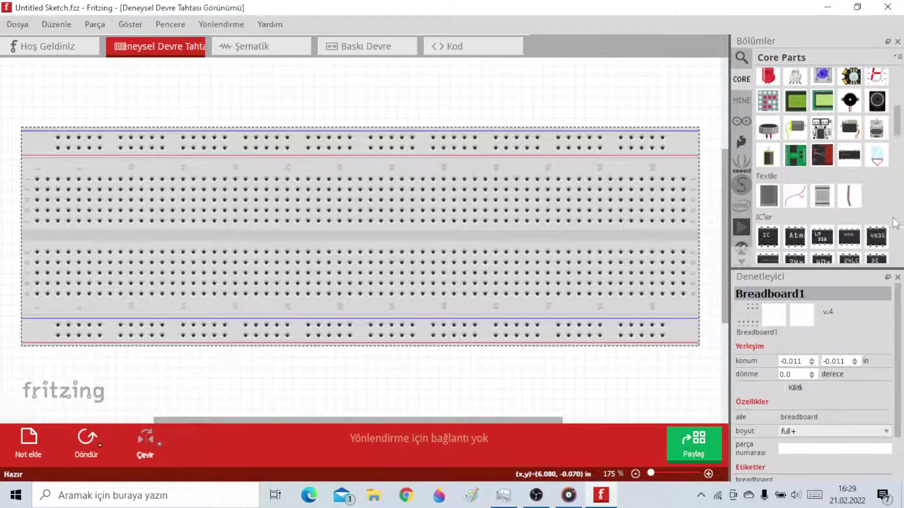
- Check Fritzing for new versions
left_click(272, 24)
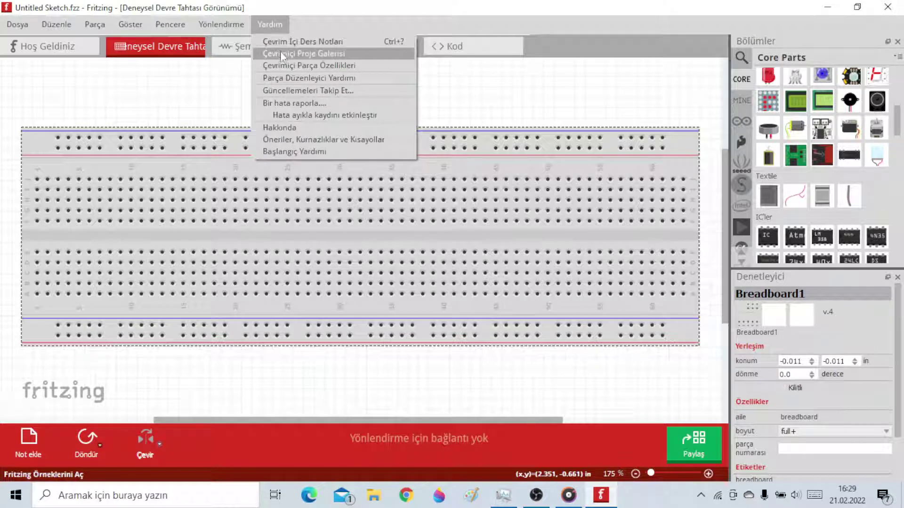
left_click(285, 90)
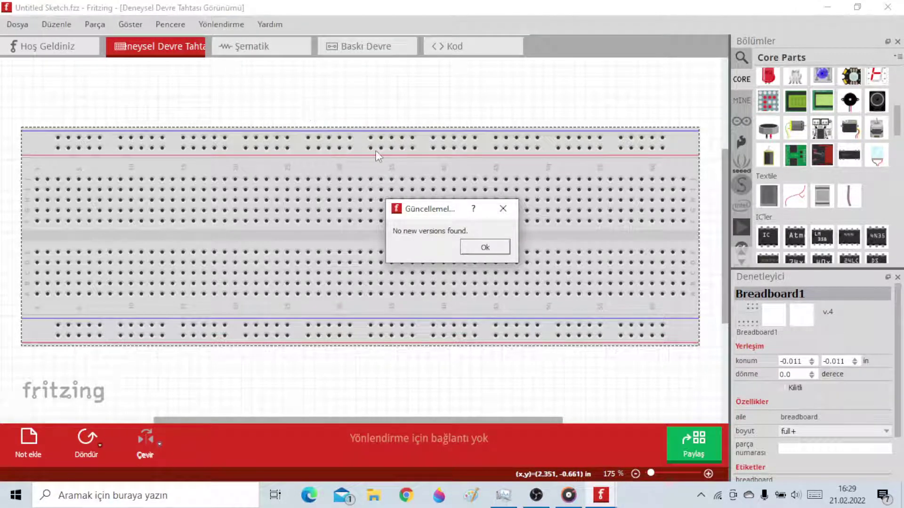
- Dismiss the update check message and close Fritzing
left_click(484, 248)
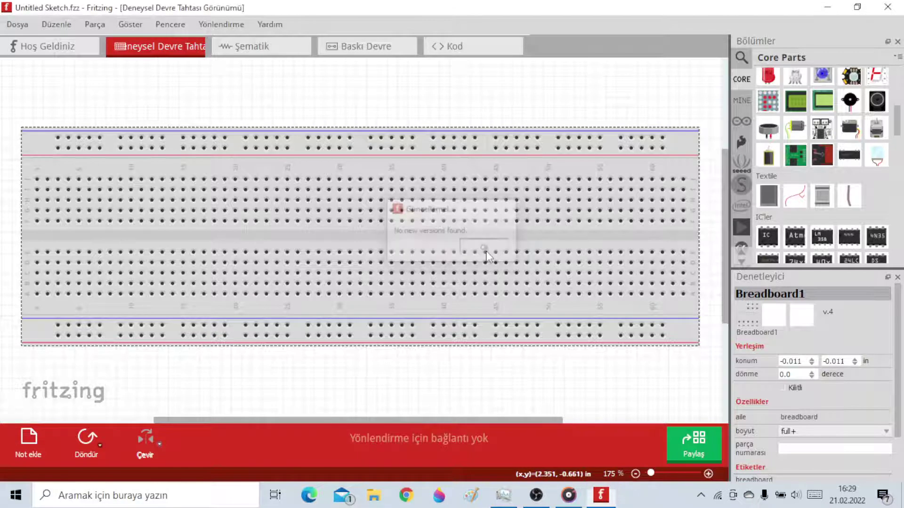
left_click(887, 7)
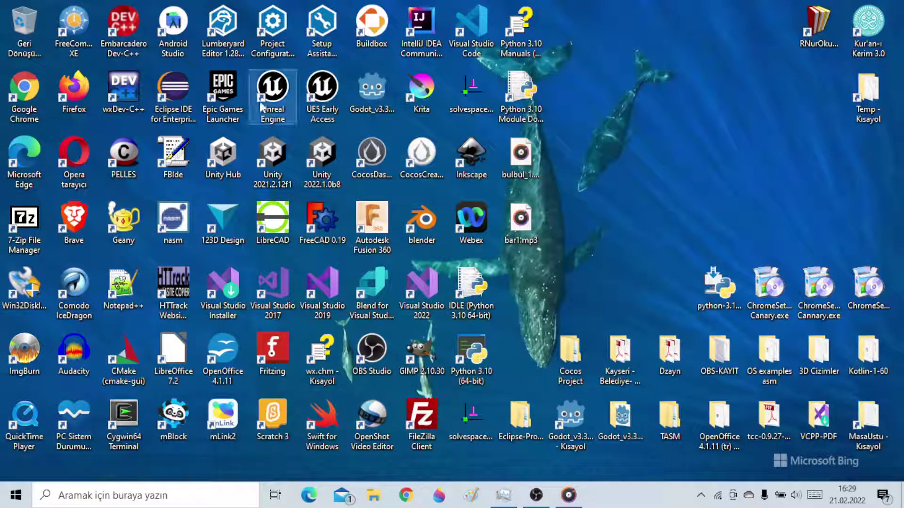
- Start the Epic Games Launcher from the desktop and dismiss its free-game notification
left_click(233, 95)
double_click(271, 98)
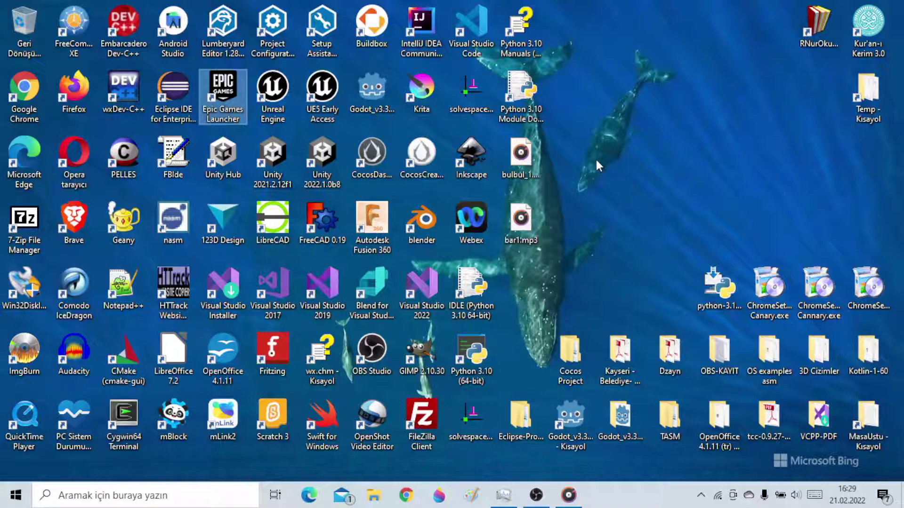
left_click(519, 238)
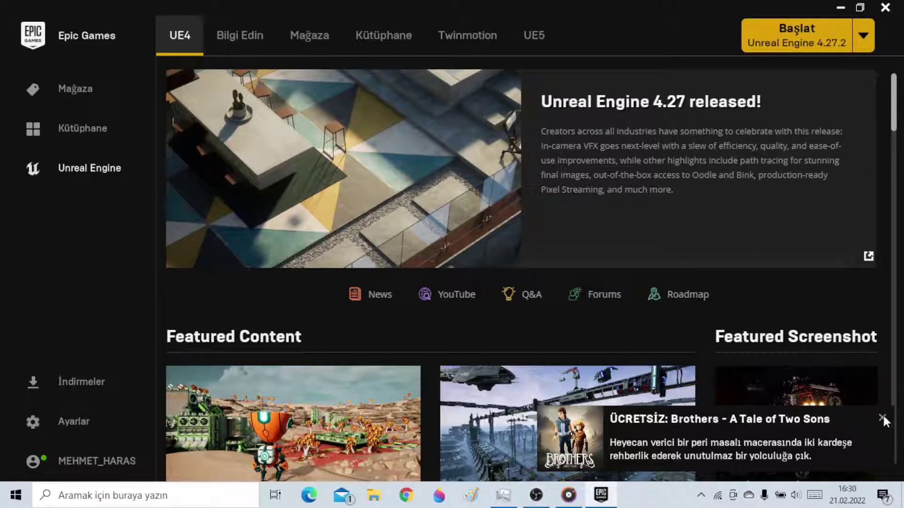
left_click(882, 418)
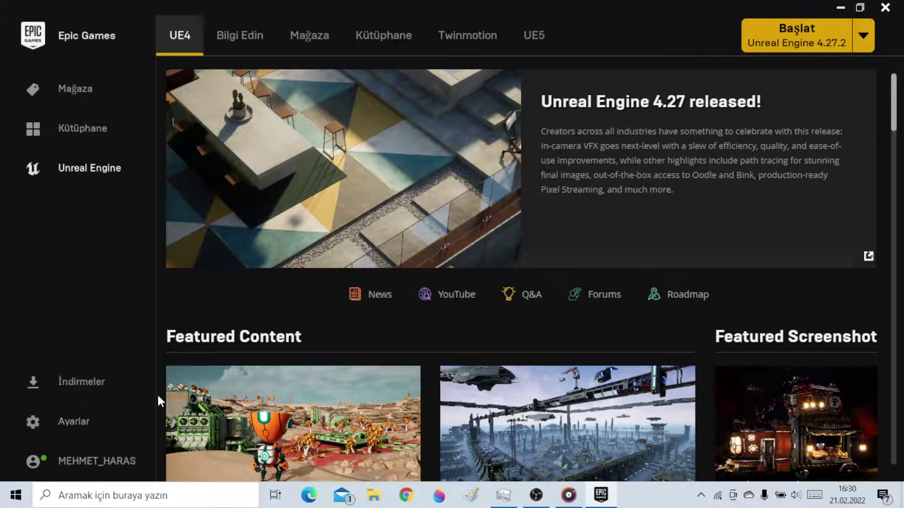
- Examine the Unreal Engine UE4 page from Featured Content through the Blog to Community Resources
scroll(156, 394, "down", 3)
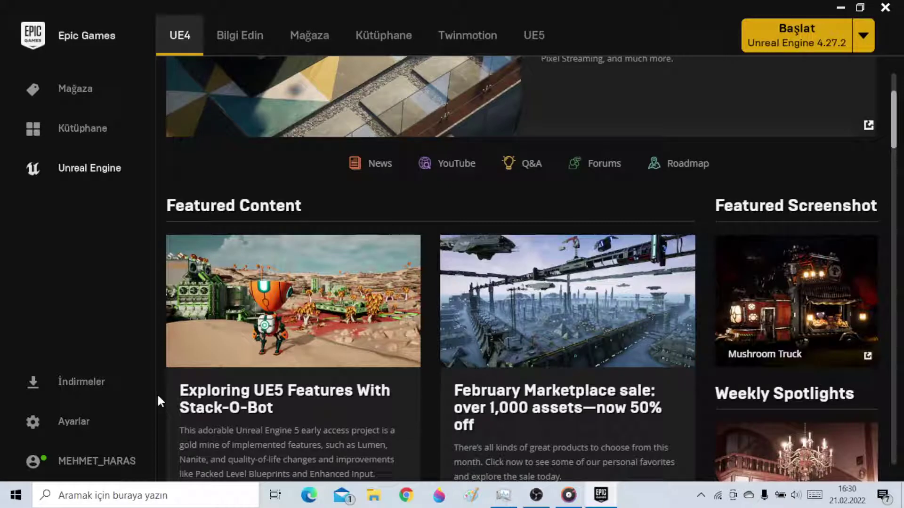
scroll(158, 397, "down", 2)
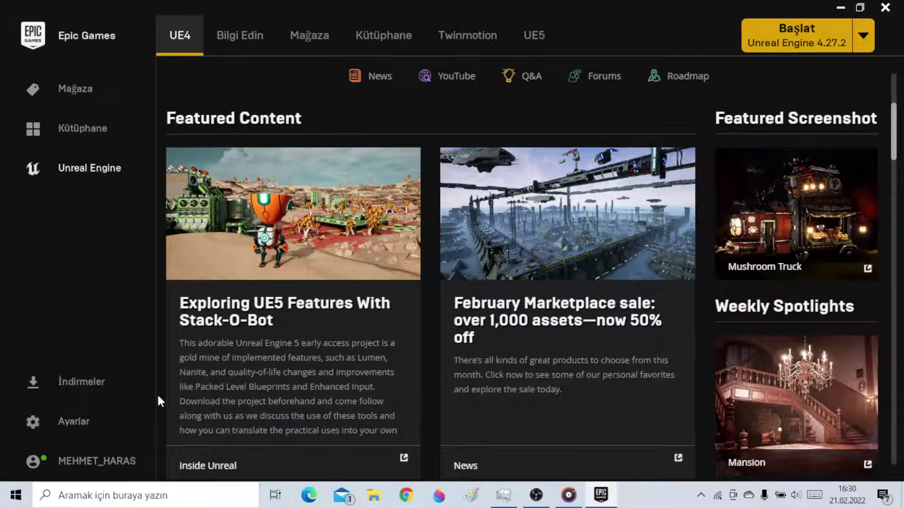
scroll(159, 399, "down", 3)
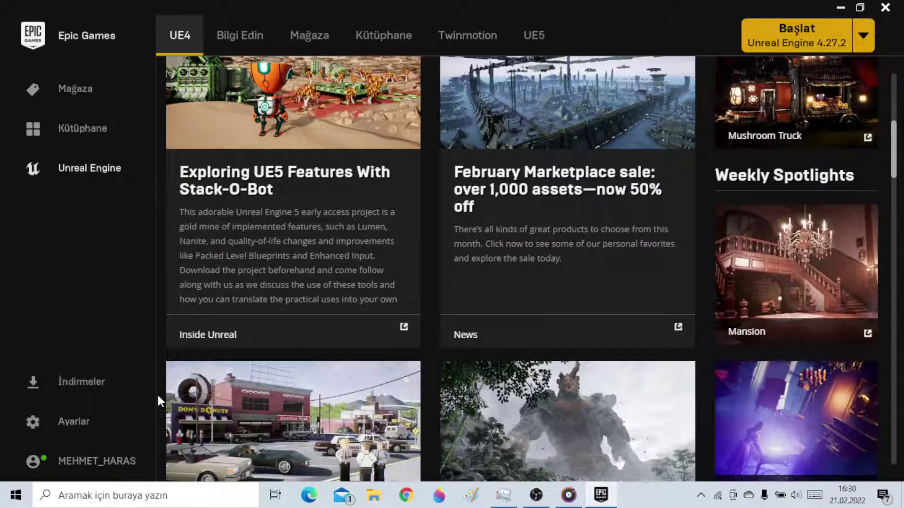
scroll(158, 399, "down", 3)
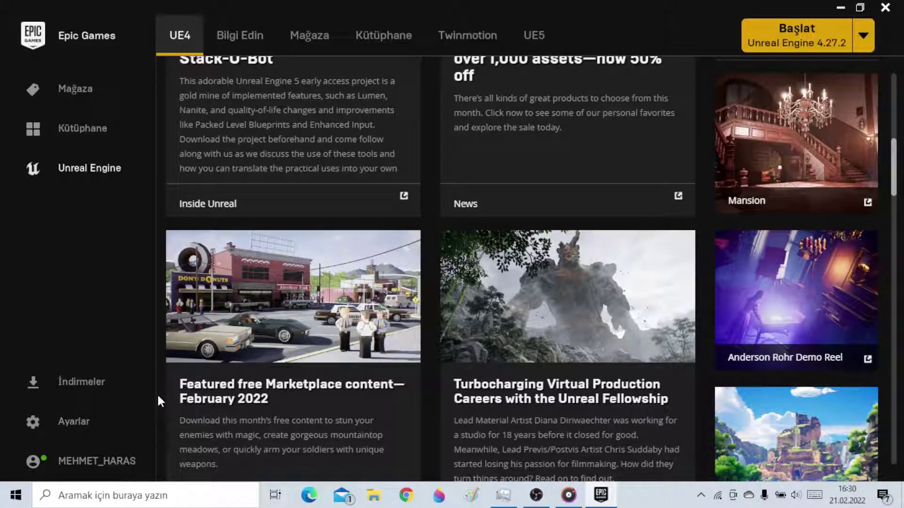
scroll(158, 400, "down", 3)
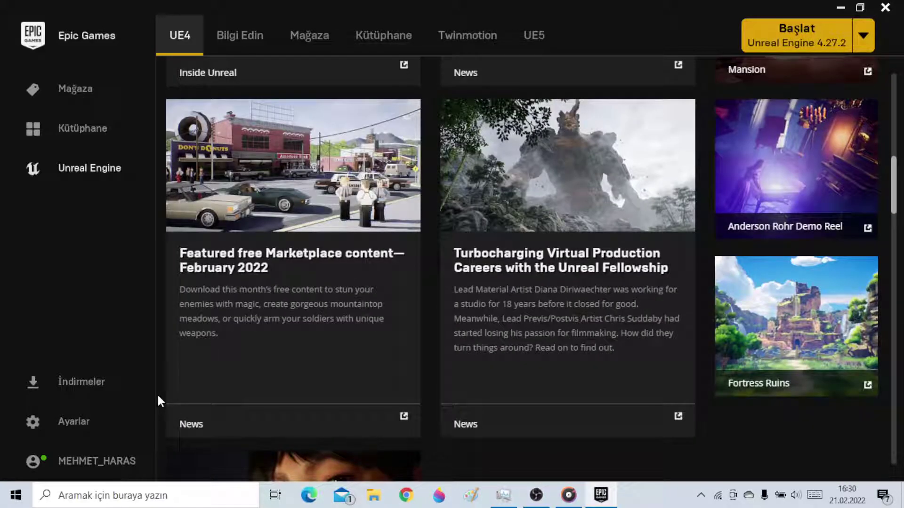
scroll(159, 399, "down", 5)
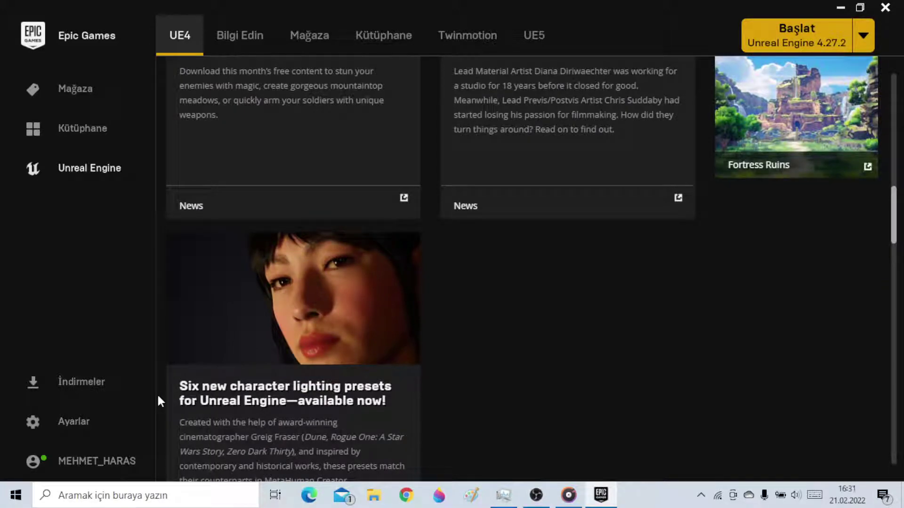
scroll(159, 400, "down", 6)
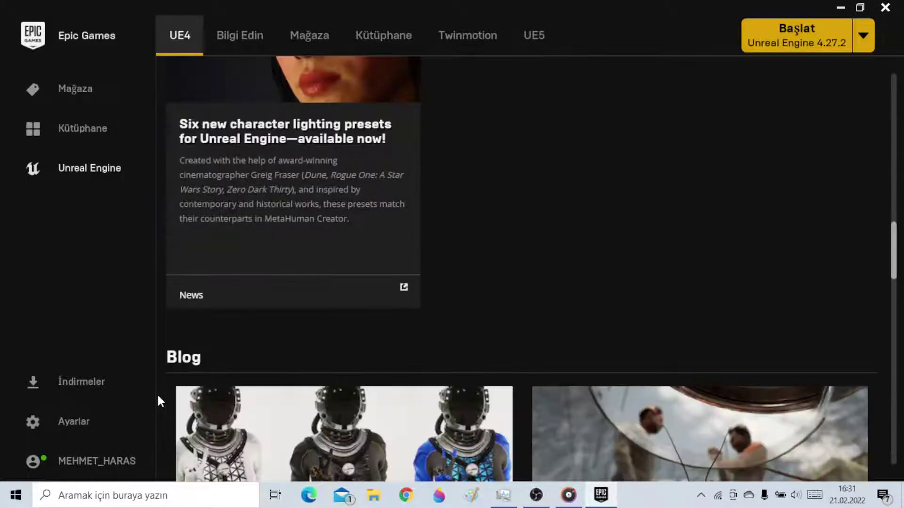
scroll(159, 401, "down", 4)
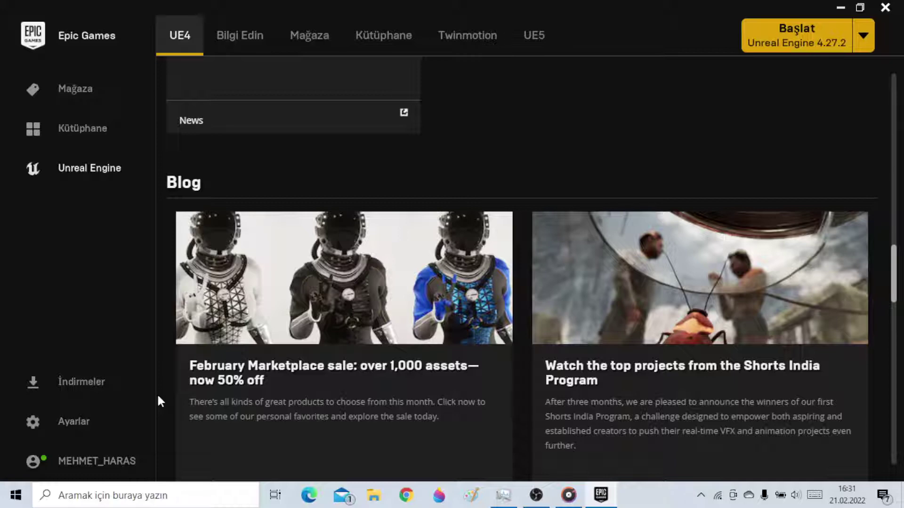
scroll(158, 400, "down", 7)
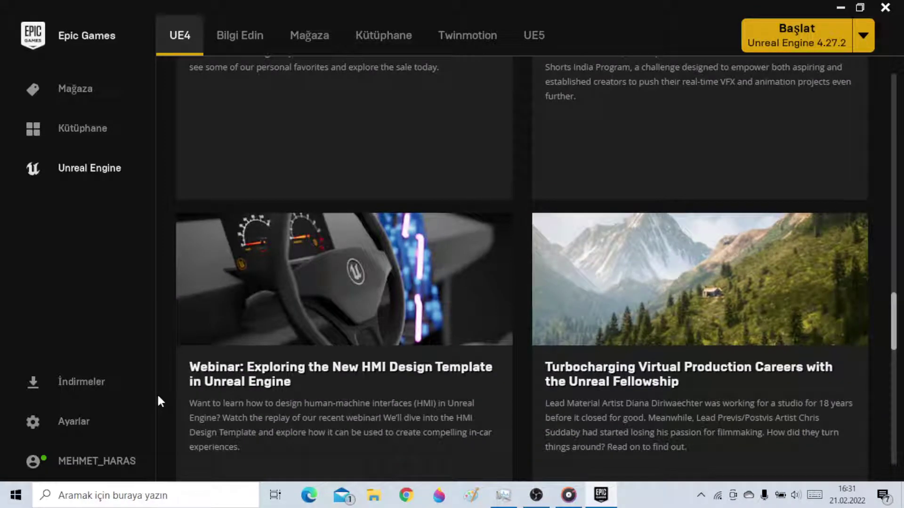
scroll(158, 396, "down", 5)
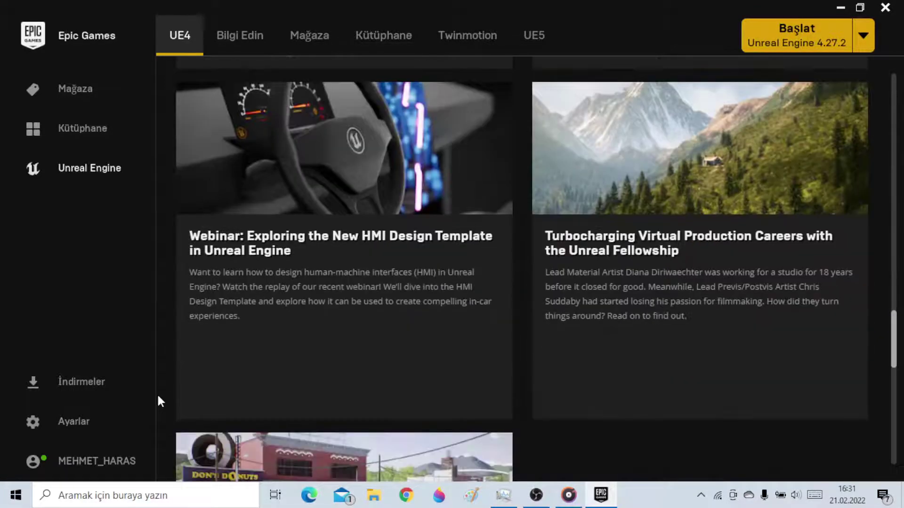
scroll(159, 401, "down", 2)
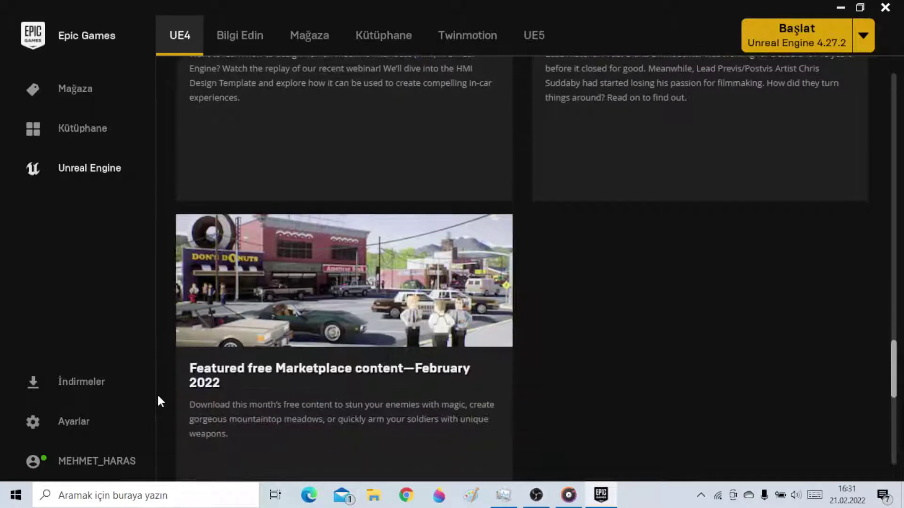
scroll(158, 400, "down", 7)
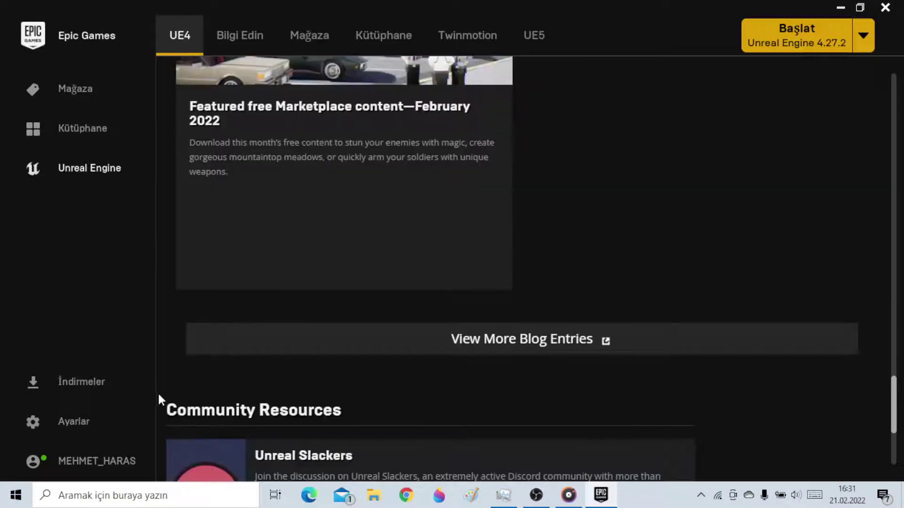
scroll(158, 399, "down", 4)
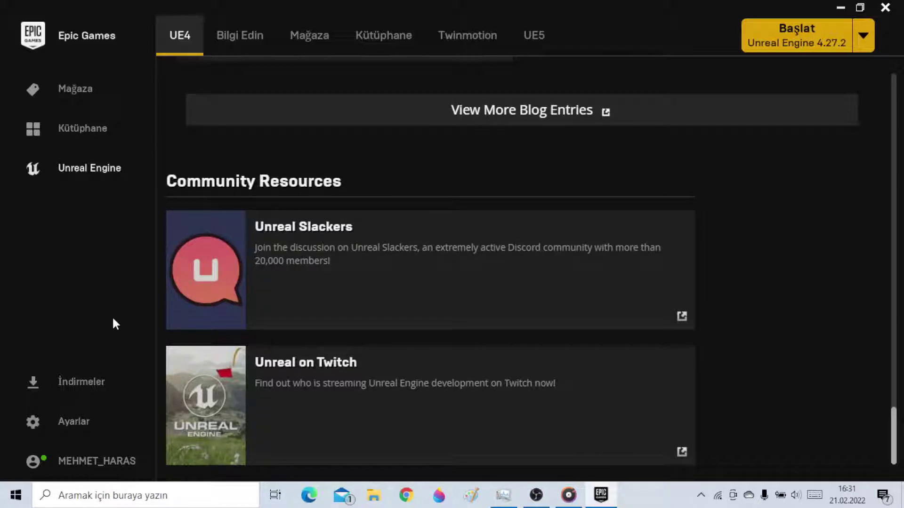
- Examine the Epic Games library and the store's Keşfet page from the featured games down to the En Popüler section
left_click(75, 99)
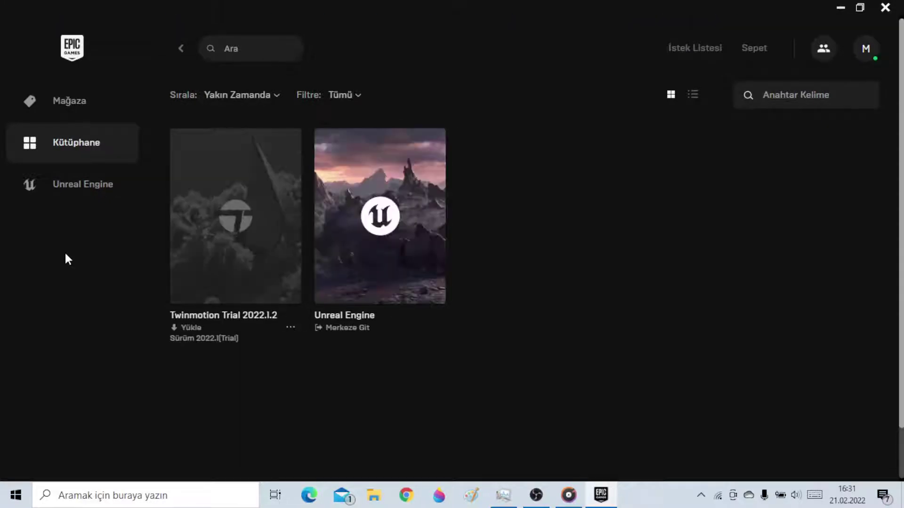
left_click(83, 107)
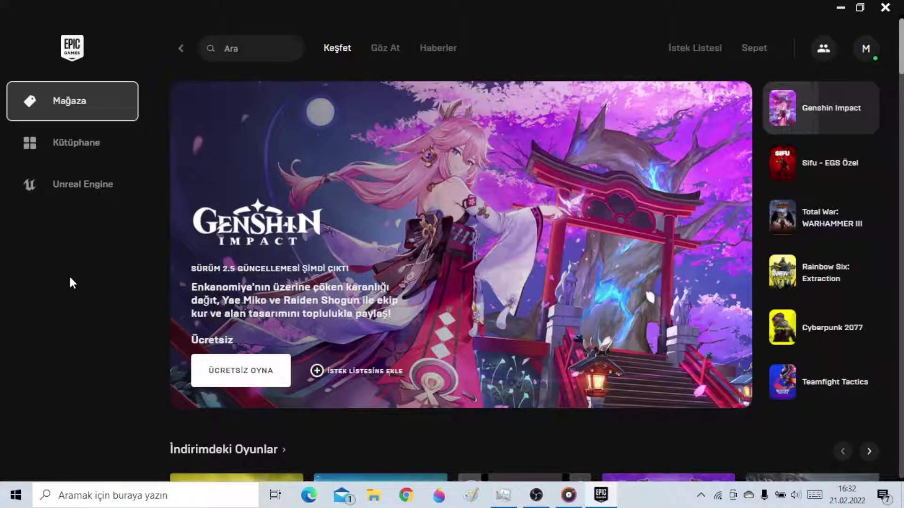
scroll(70, 278, "down", 2)
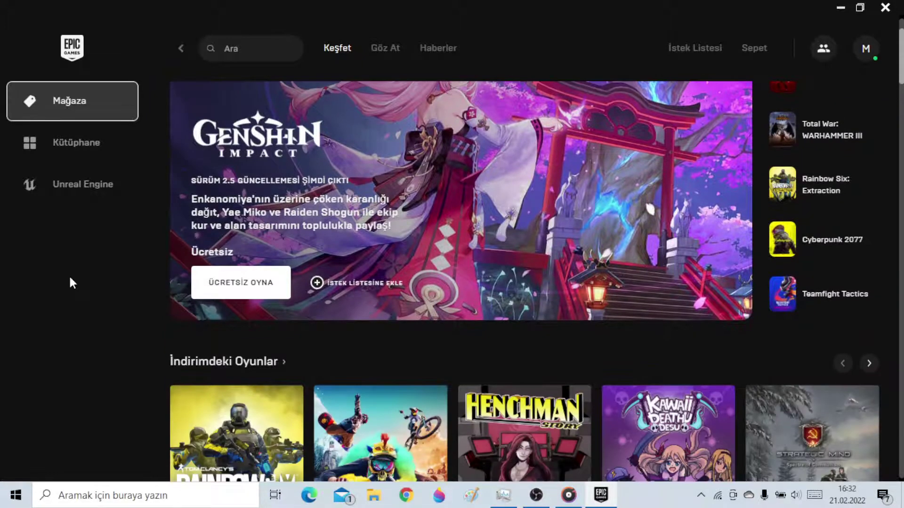
scroll(70, 279, "down", 1)
scroll(70, 278, "down", 1)
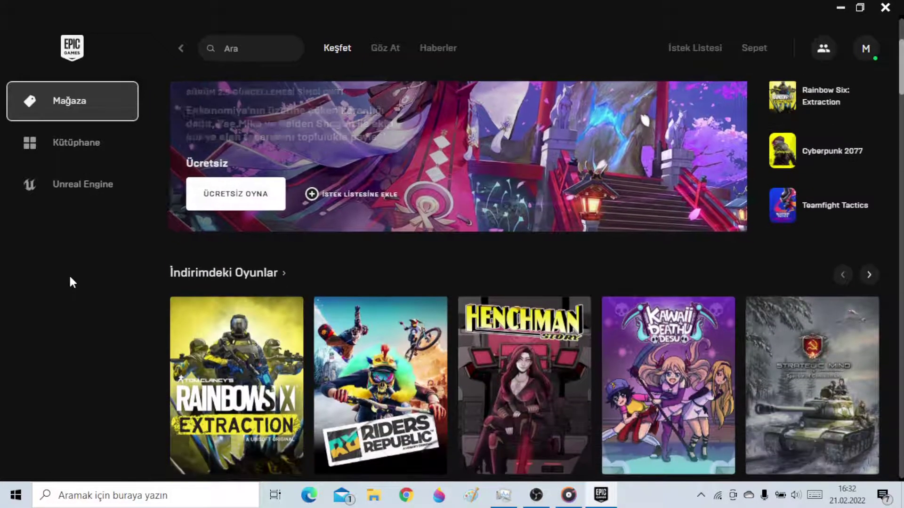
scroll(70, 278, "down", 2)
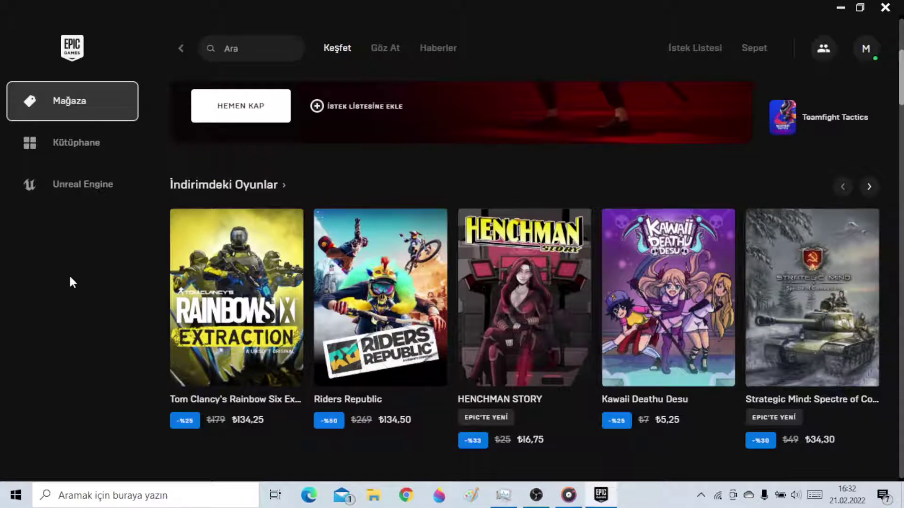
scroll(70, 279, "down", 4)
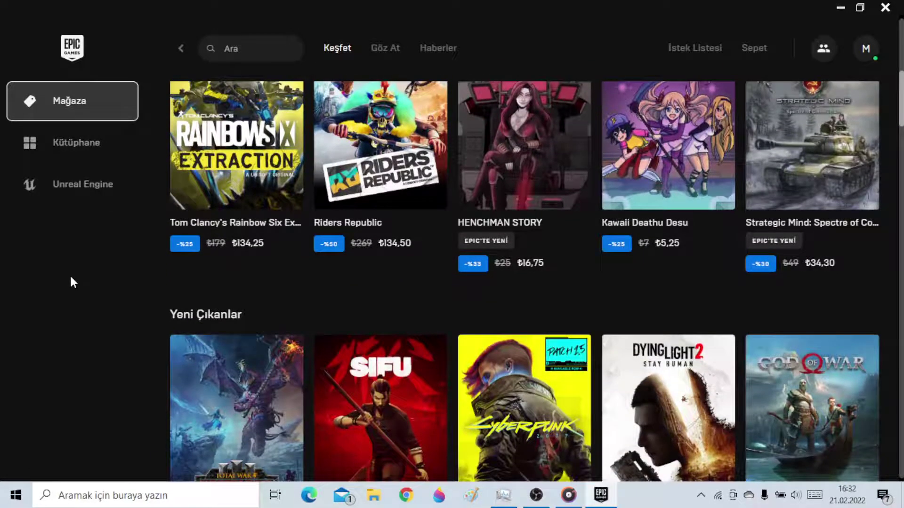
scroll(71, 278, "down", 2)
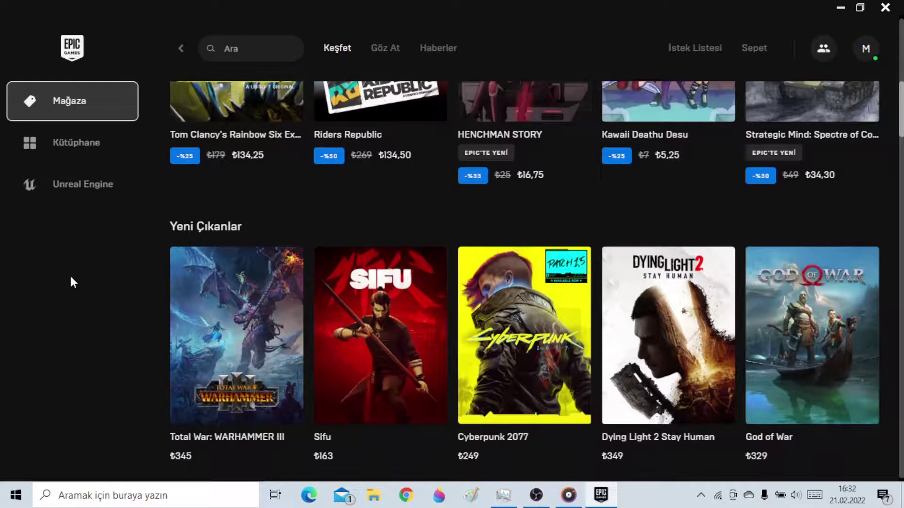
scroll(71, 278, "down", 2)
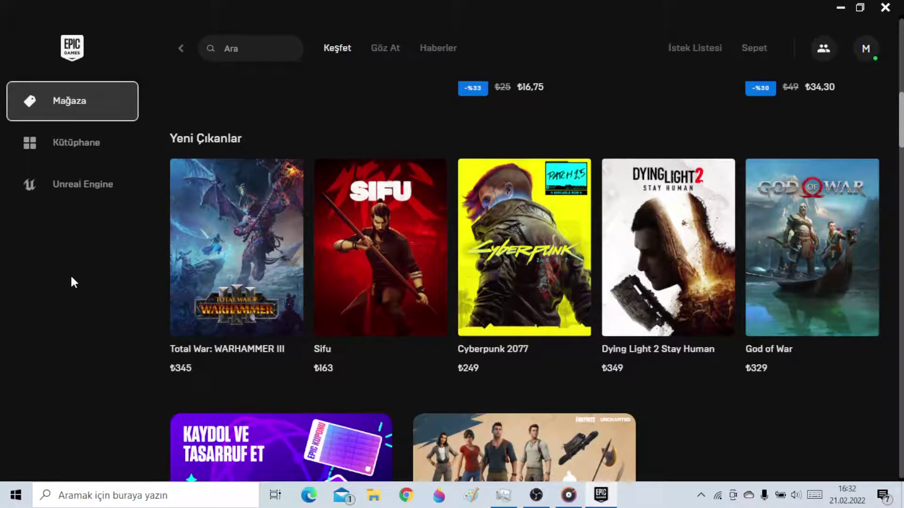
scroll(71, 278, "down", 2)
scroll(72, 278, "down", 2)
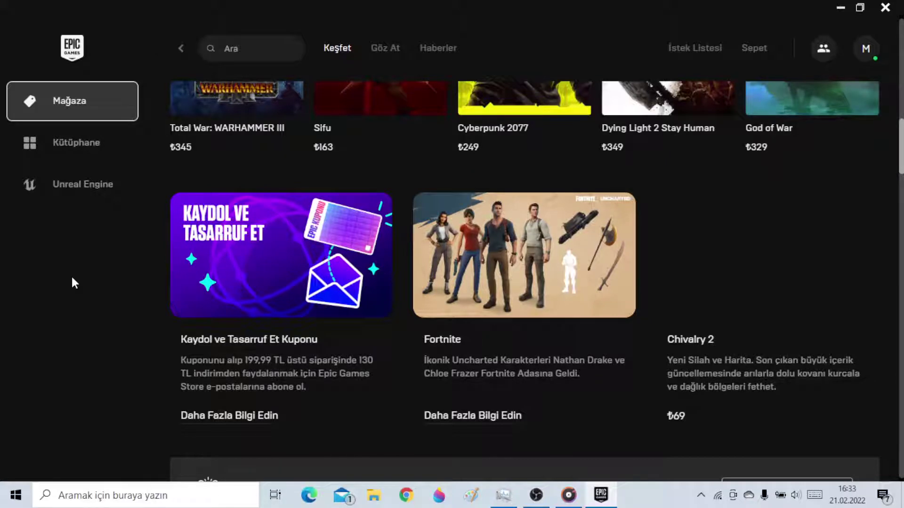
scroll(71, 275, "down", 6)
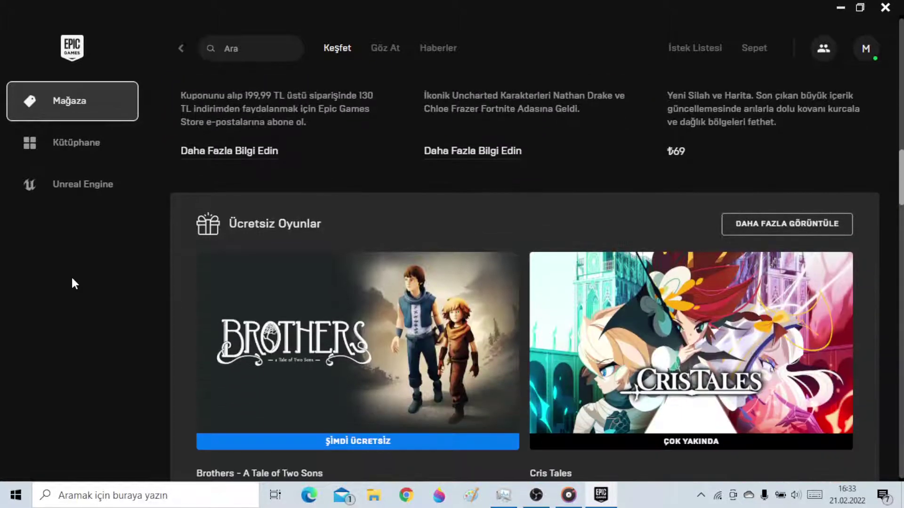
scroll(71, 276, "down", 1)
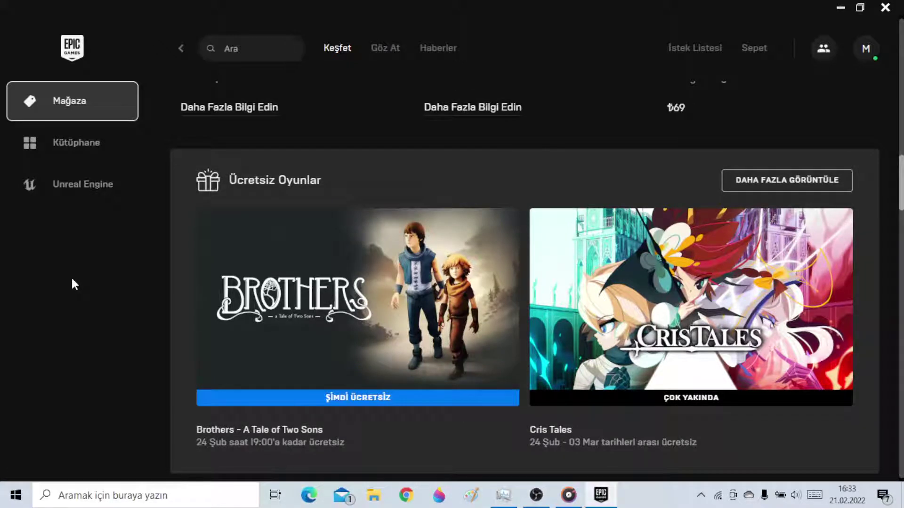
scroll(72, 281, "down", 7)
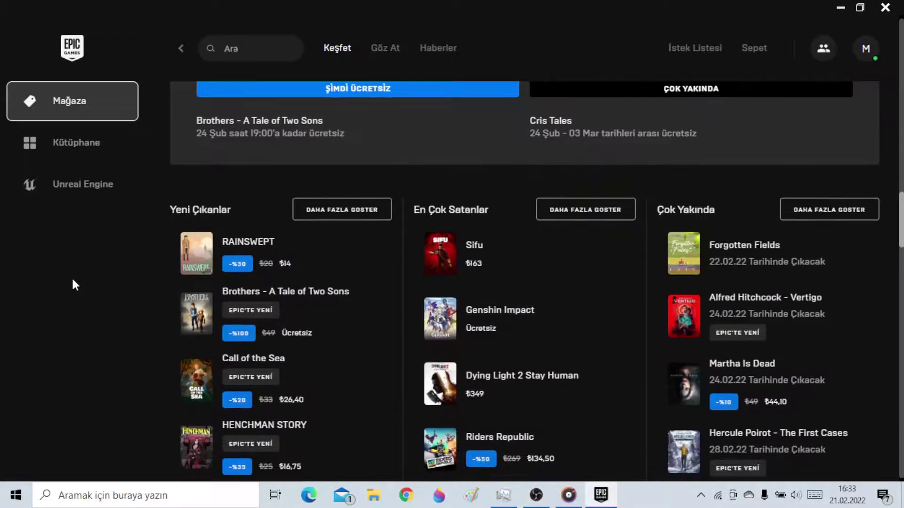
scroll(73, 281, "down", 2)
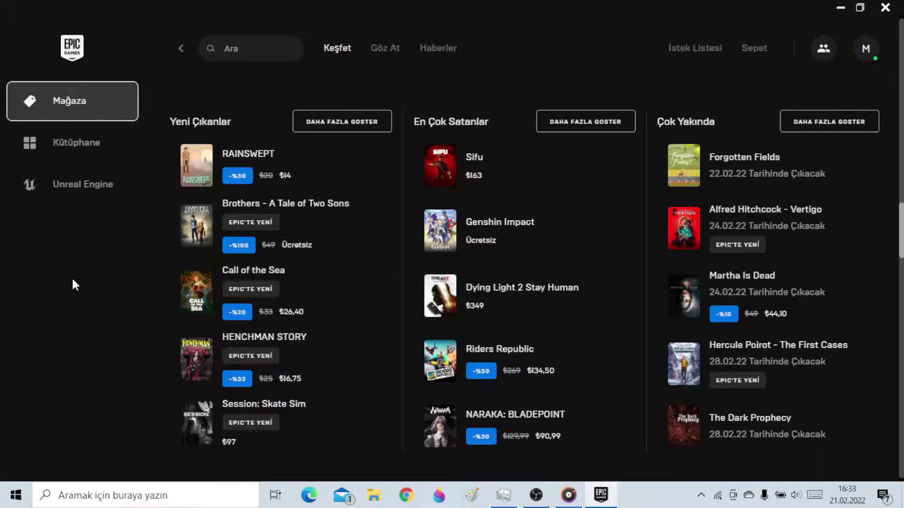
scroll(71, 276, "down", 5)
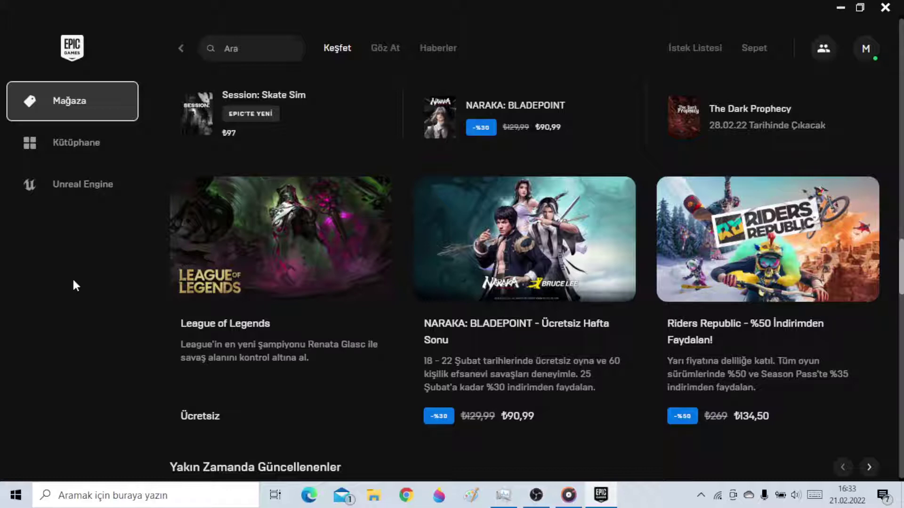
scroll(74, 284, "down", 6)
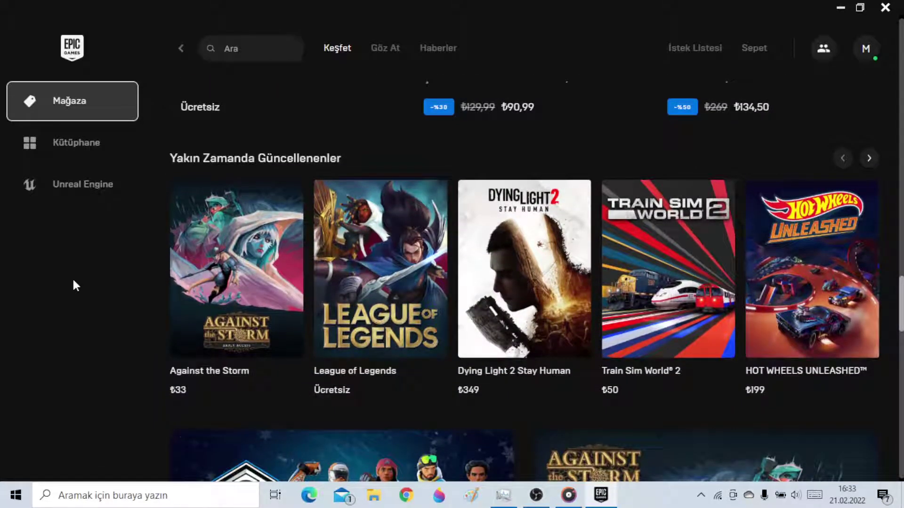
scroll(74, 281, "down", 5)
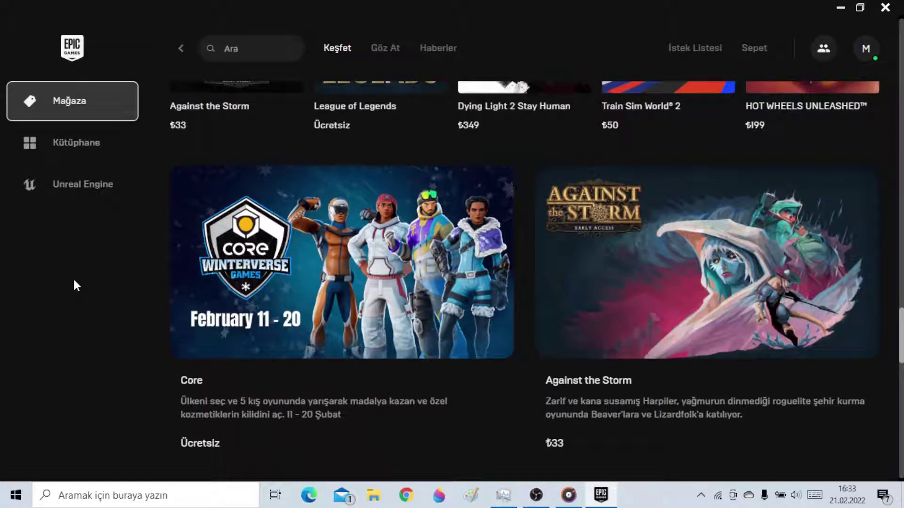
scroll(74, 284, "down", 2)
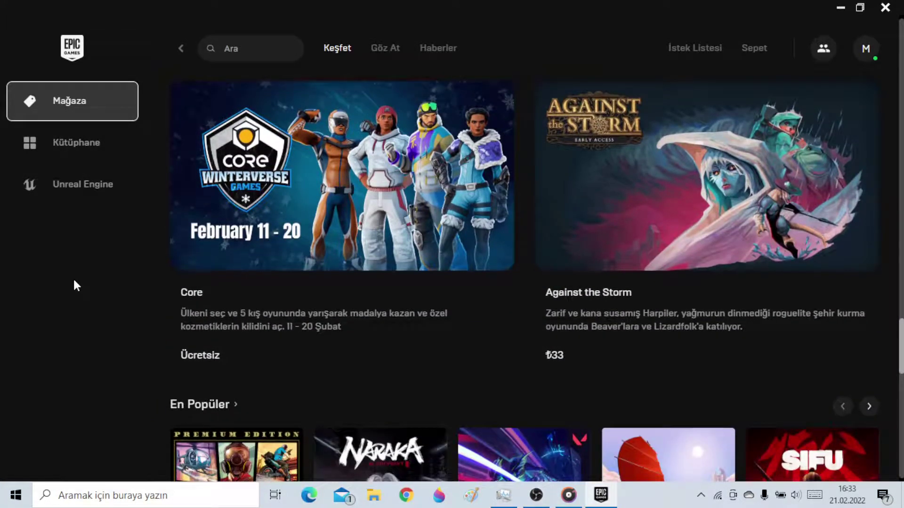
scroll(74, 285, "down", 5)
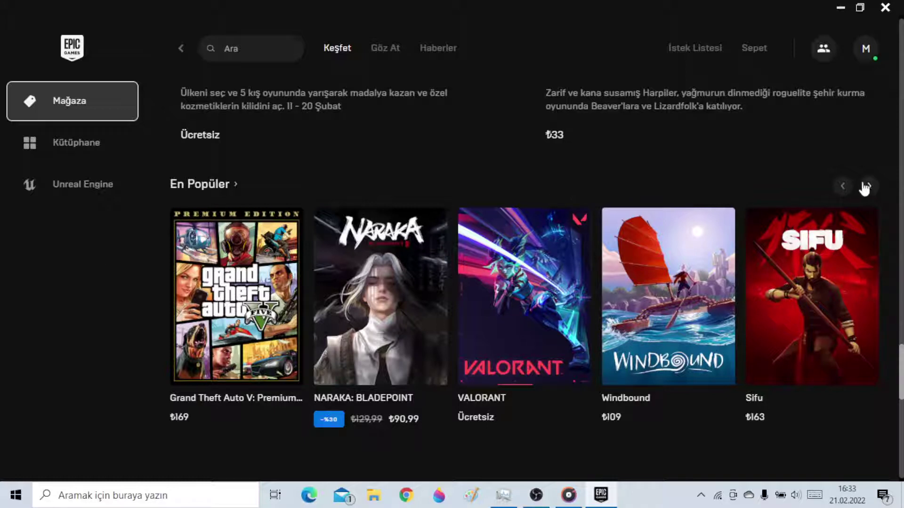
- Browse the games in the En Popüler section through to the end of the list
left_click(869, 187)
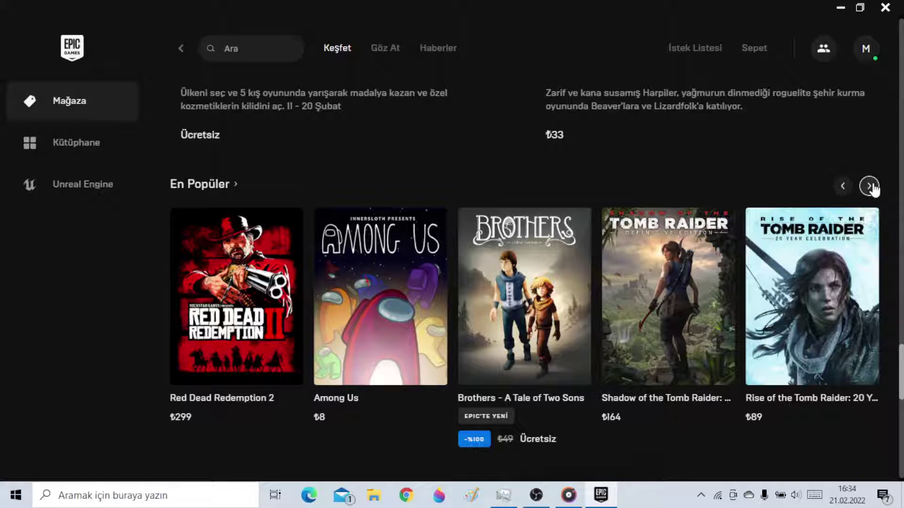
left_click(870, 186)
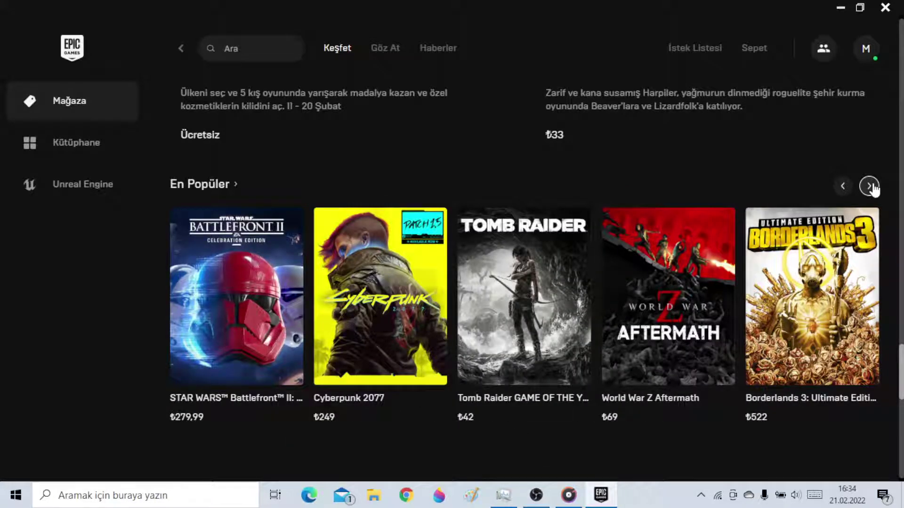
left_click(870, 186)
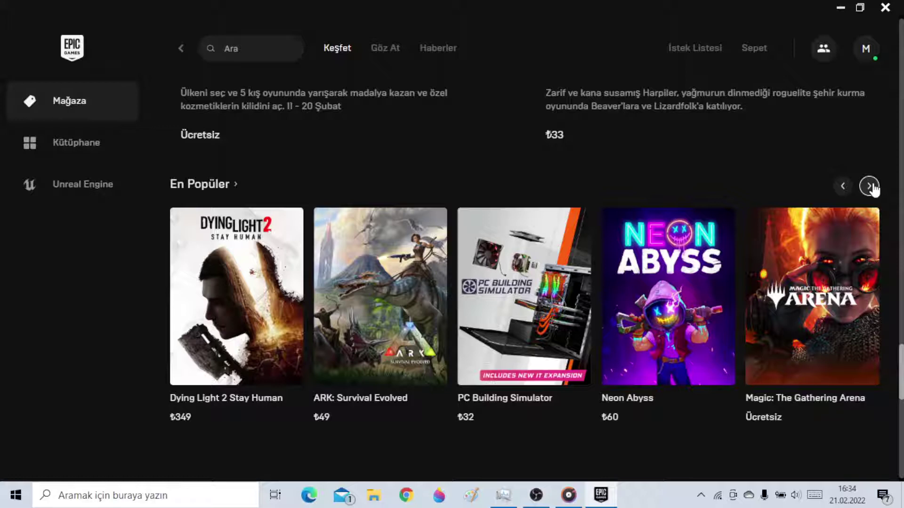
left_click(871, 186)
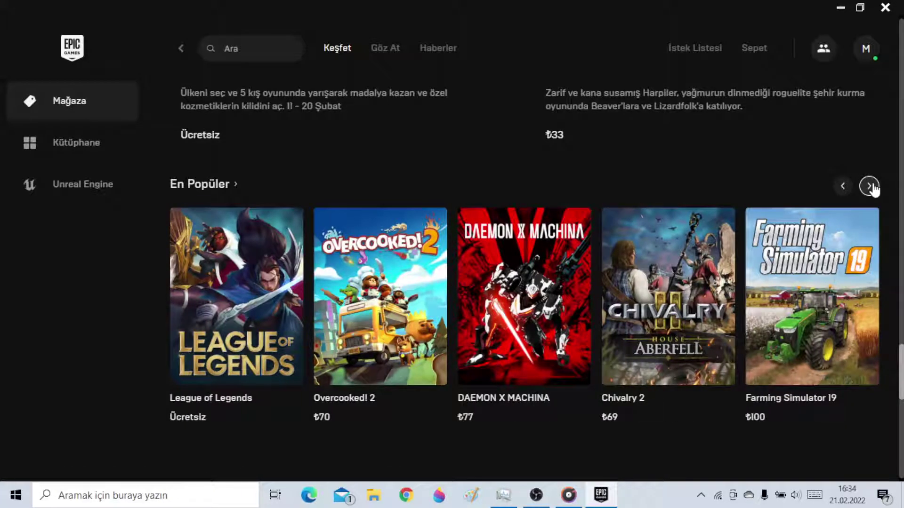
left_click(870, 187)
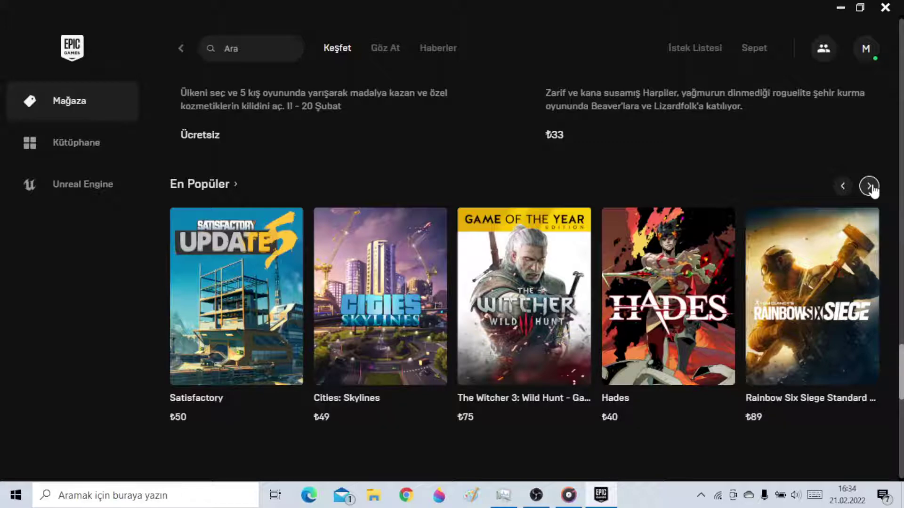
left_click(870, 186)
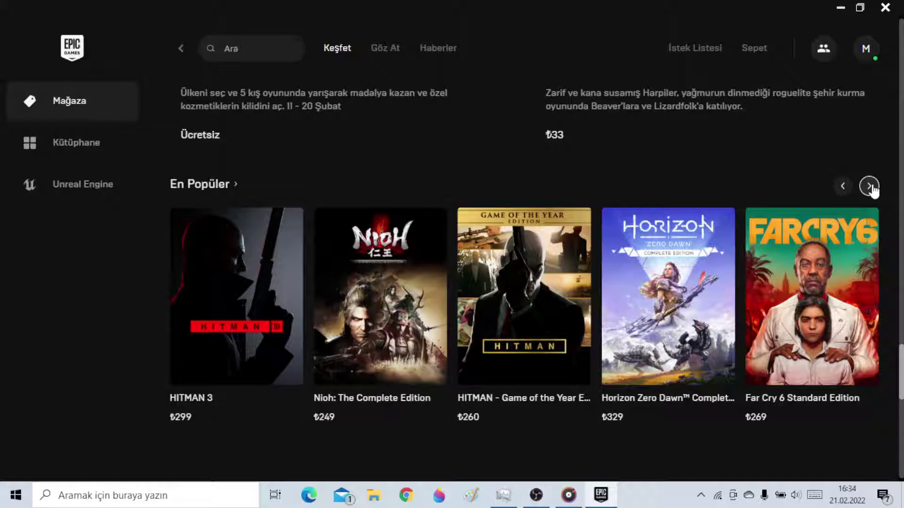
left_click(870, 186)
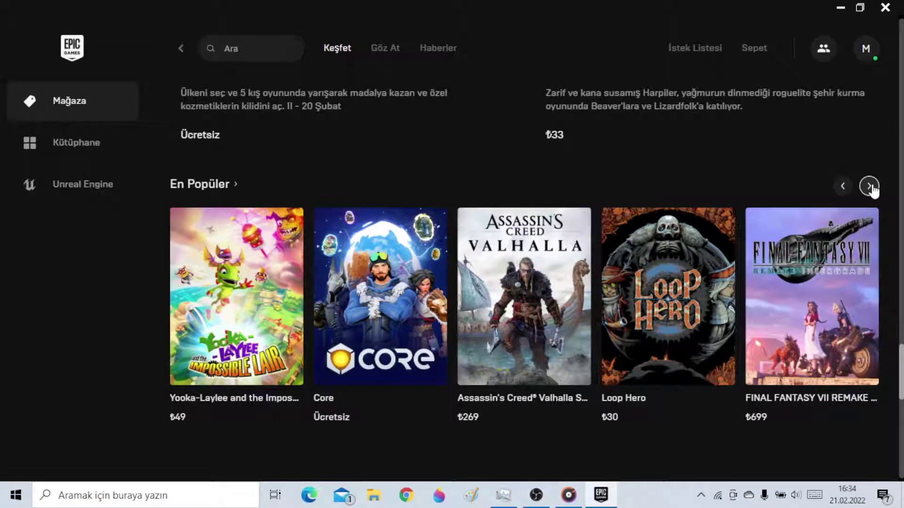
left_click(869, 186)
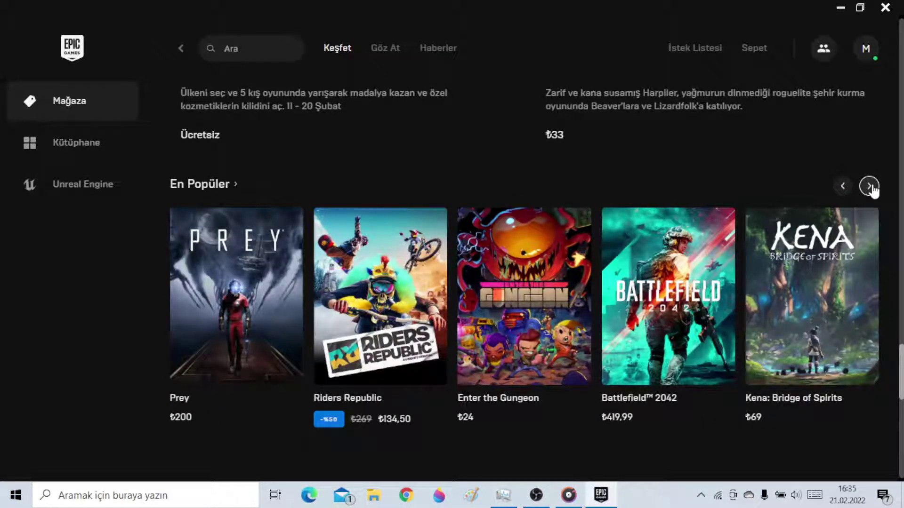
left_click(870, 187)
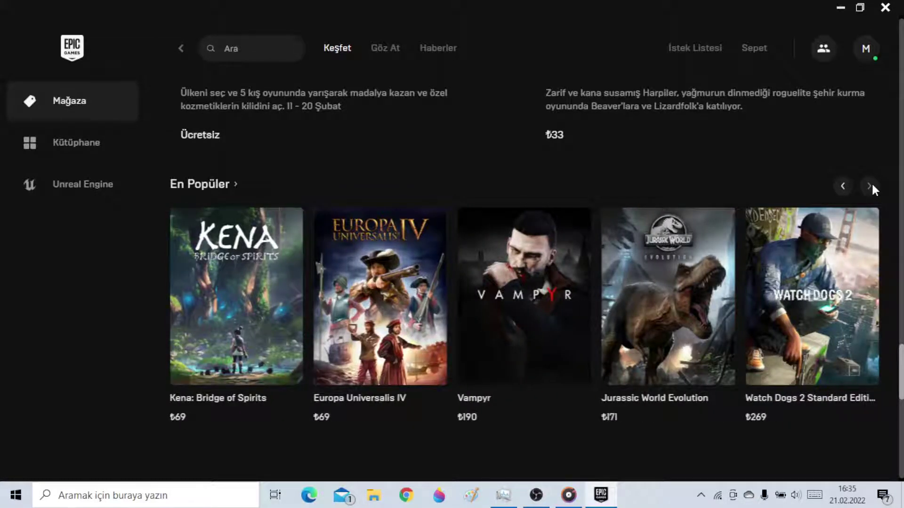
- Check the Unreal Engine download tasks and the engine versions in its library, and close the Epic Games Launcher
scroll(19, 282, "up", 2)
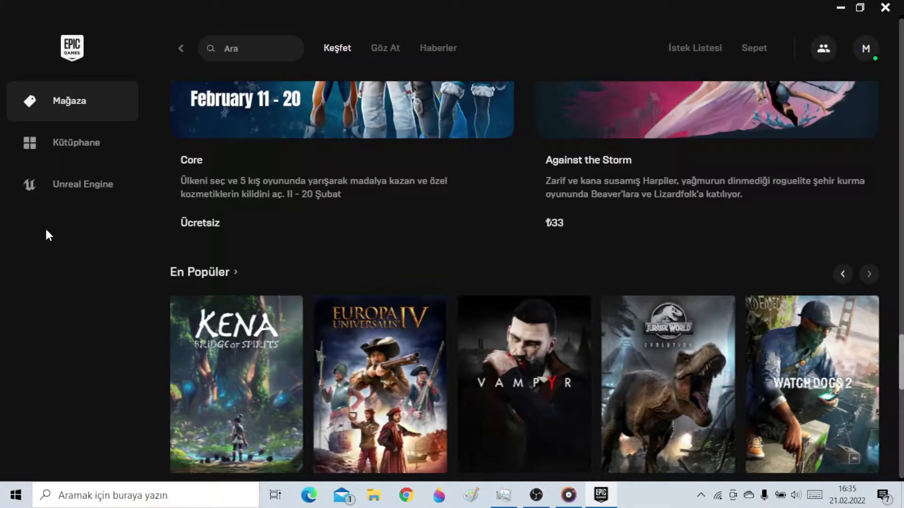
left_click(57, 199)
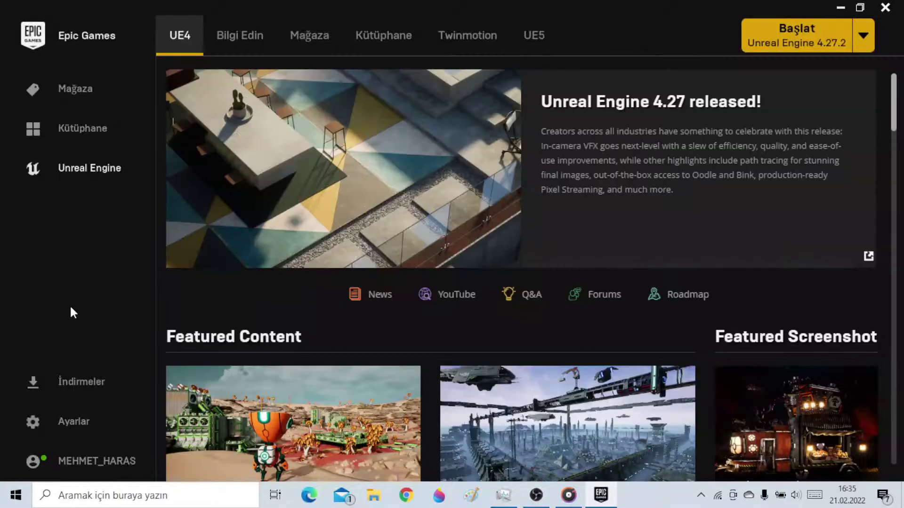
left_click(91, 383)
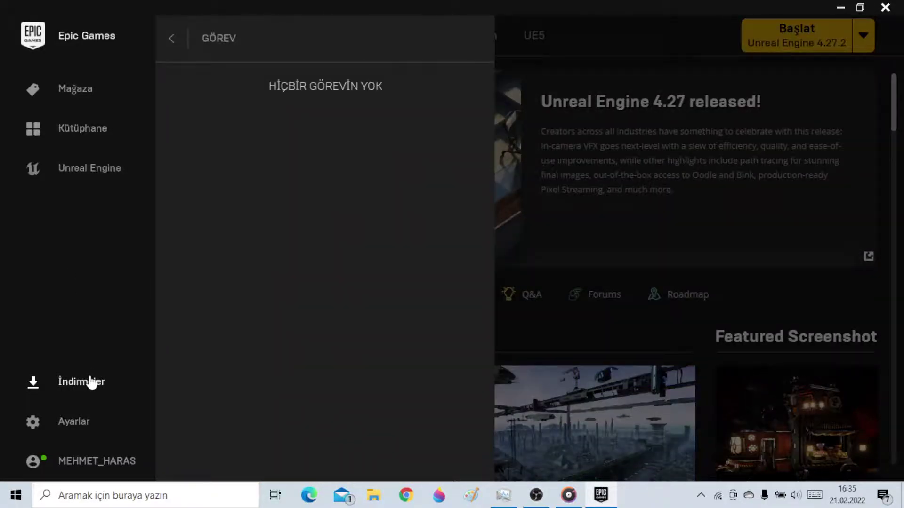
left_click(91, 382)
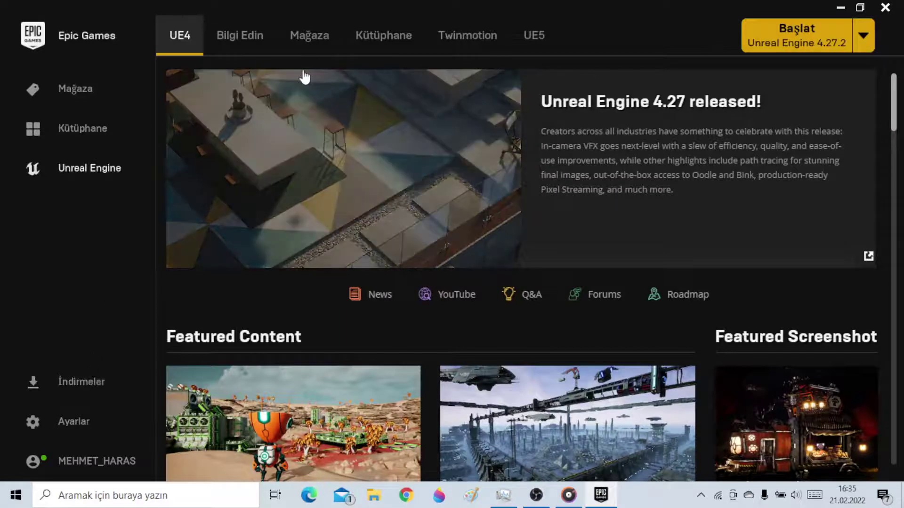
left_click(406, 37)
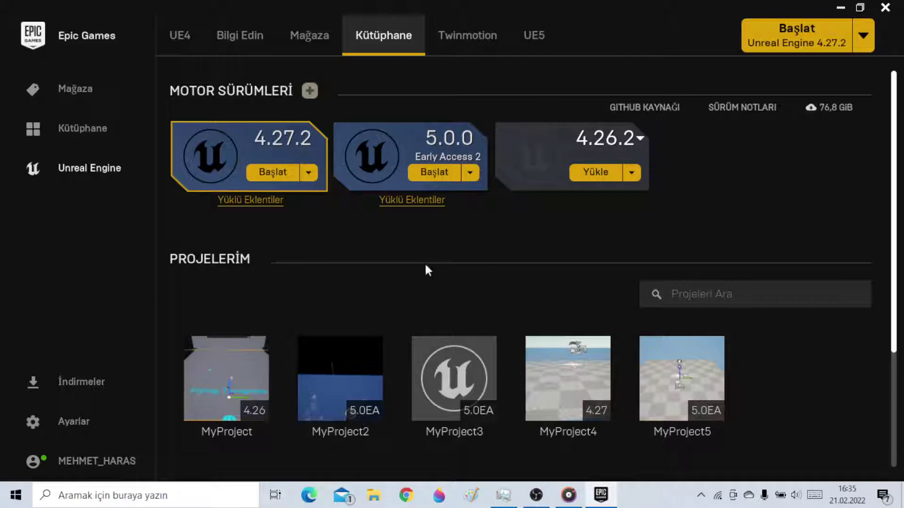
left_click(899, 10)
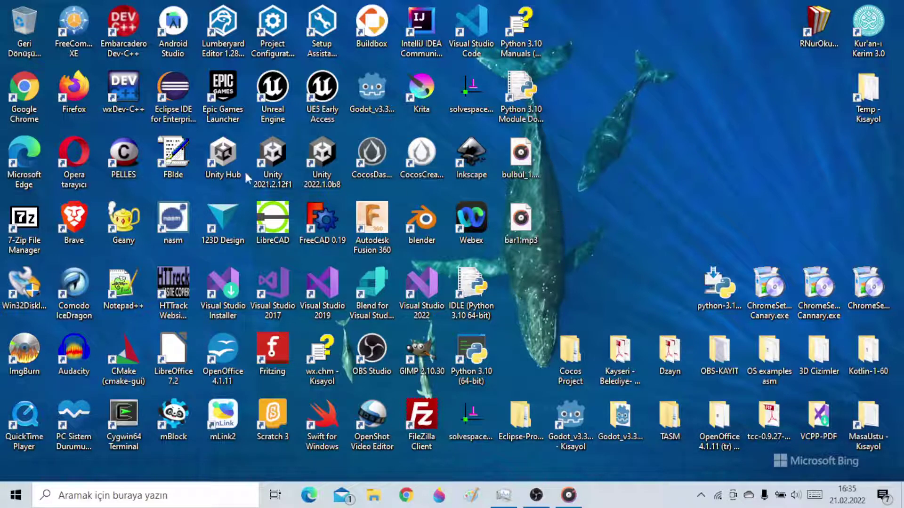
- Open Buildbox and examine its Home page down to Latest News, as well as the Tutorials page
double_click(372, 28)
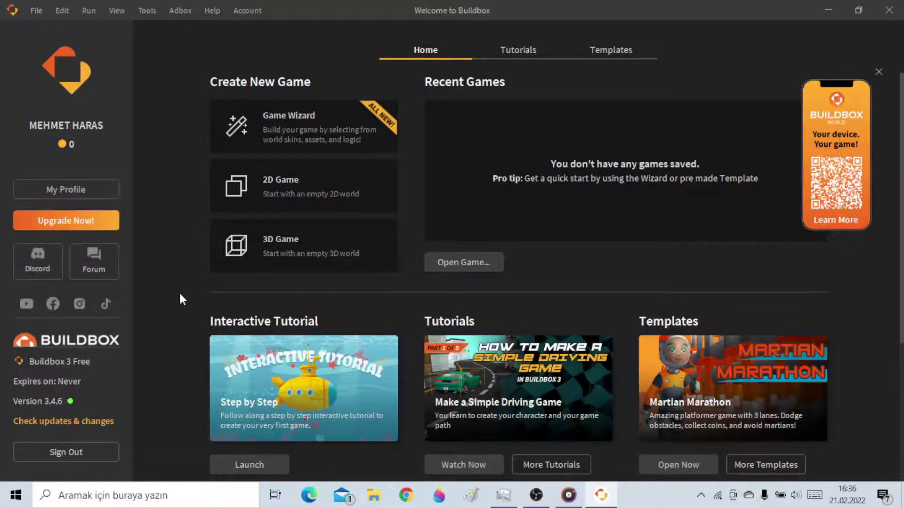
scroll(180, 300, "down", 3)
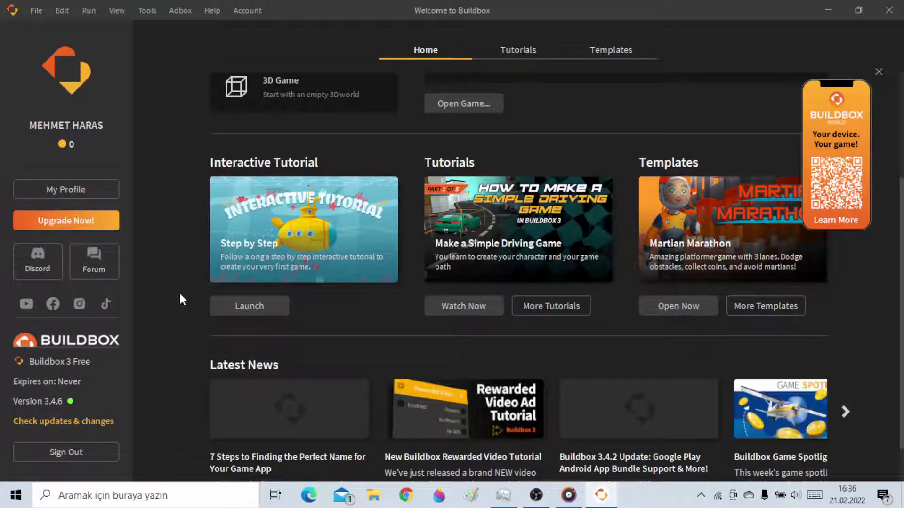
scroll(180, 294, "down", 1)
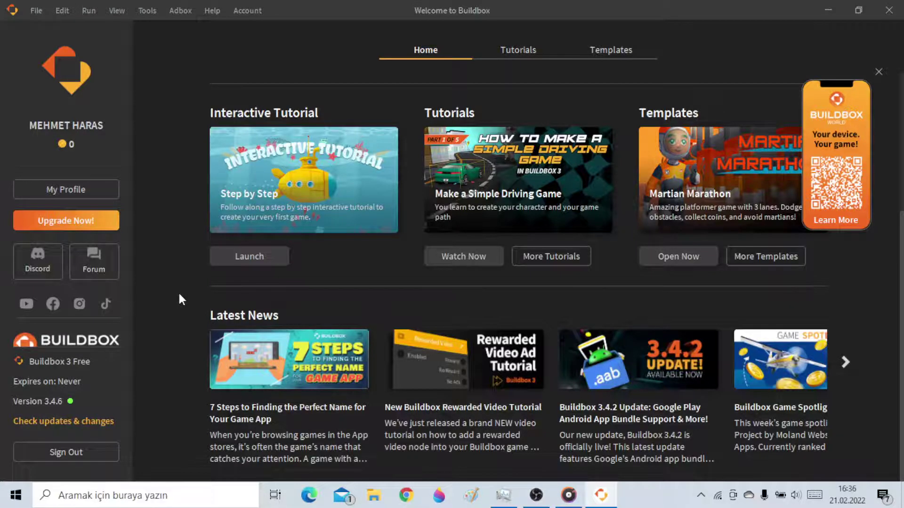
scroll(180, 299, "up", 5)
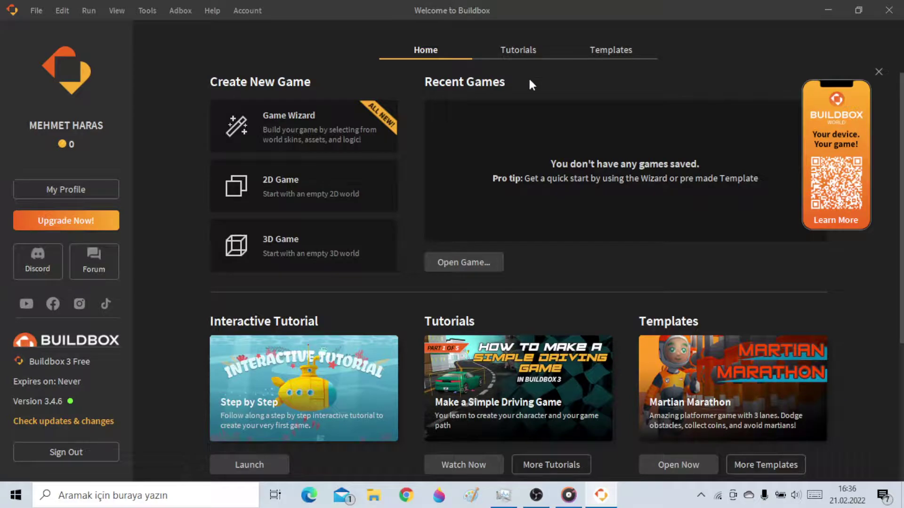
left_click(521, 49)
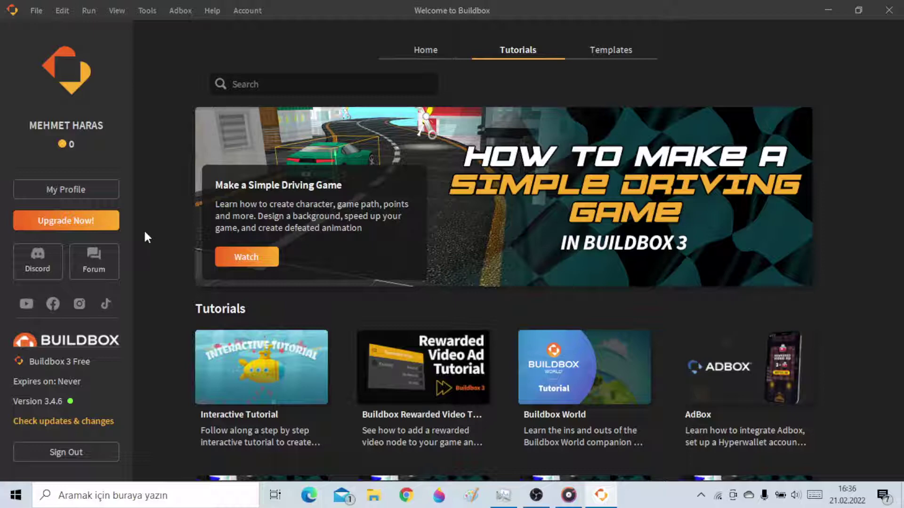
- Browse the premium and free game templates in Buildbox through to the end of the list, and close Buildbox
left_click(620, 49)
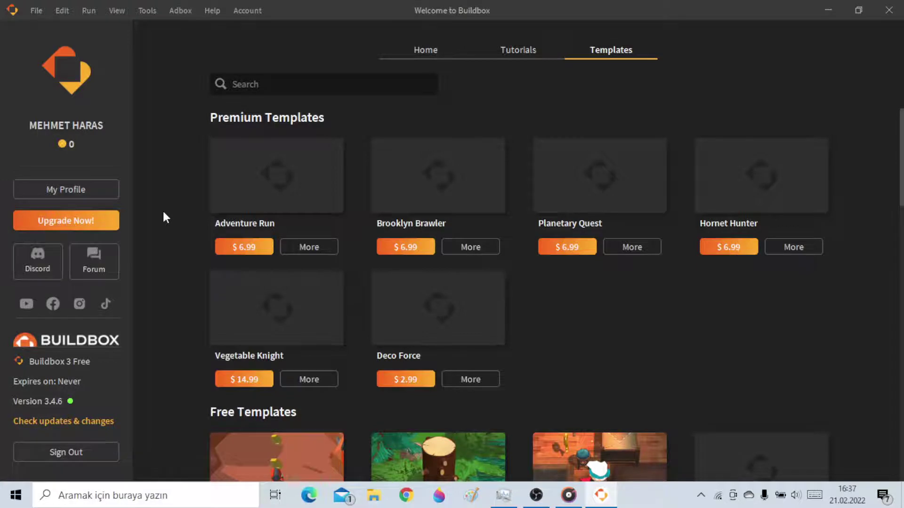
scroll(163, 213, "down", 5)
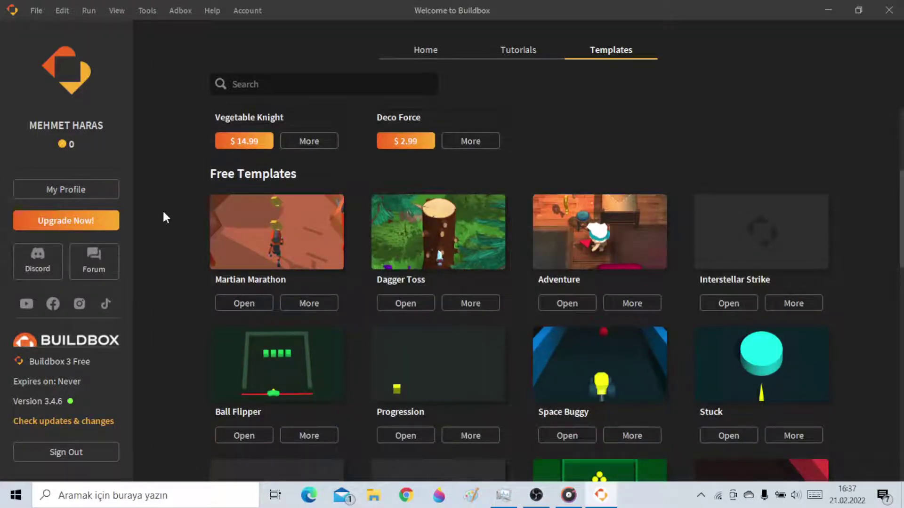
scroll(163, 212, "down", 5)
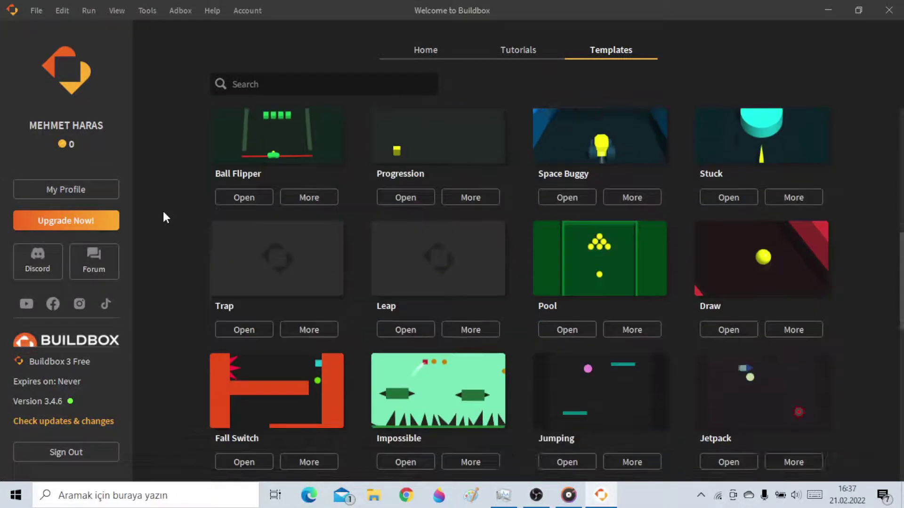
scroll(164, 213, "up", 2)
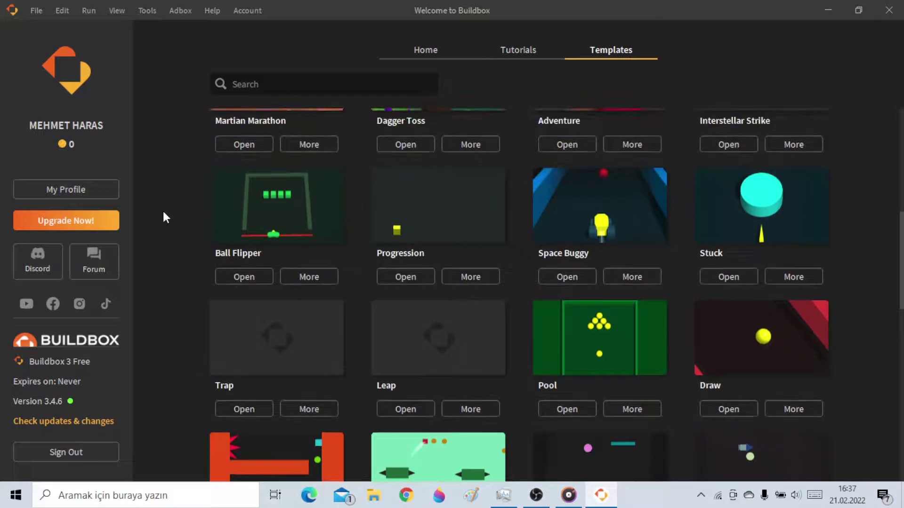
scroll(163, 217, "down", 5)
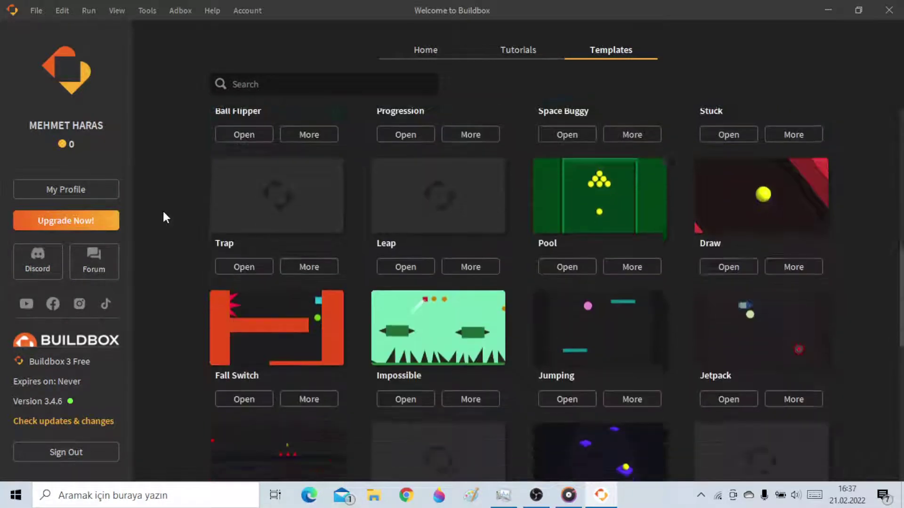
scroll(164, 218, "down", 8)
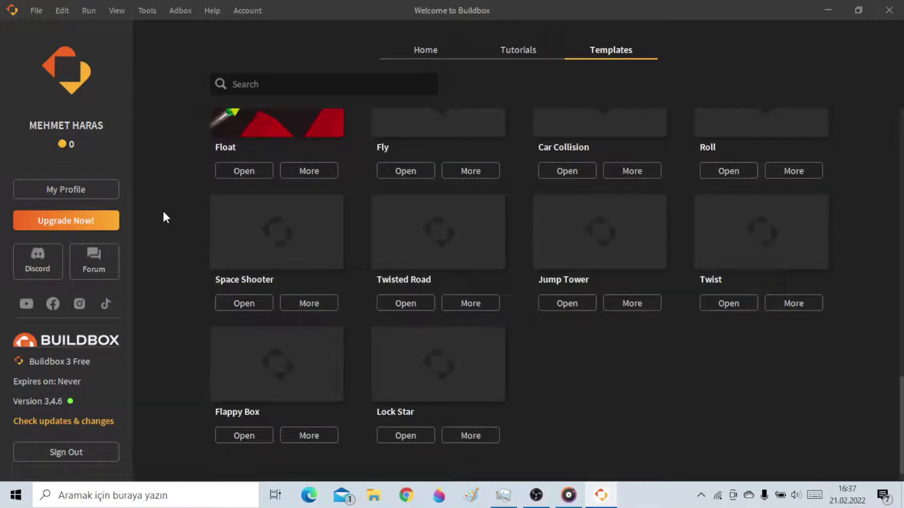
scroll(163, 212, "up", 6)
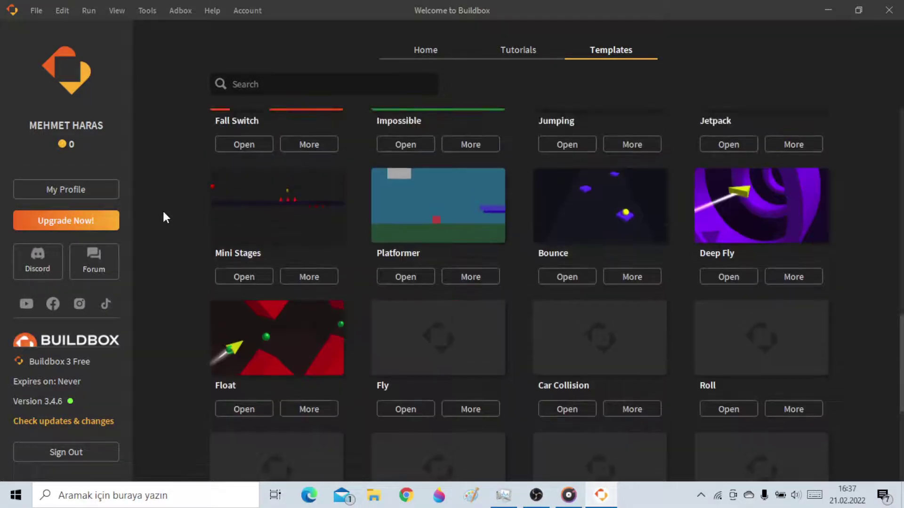
scroll(163, 218, "up", 1)
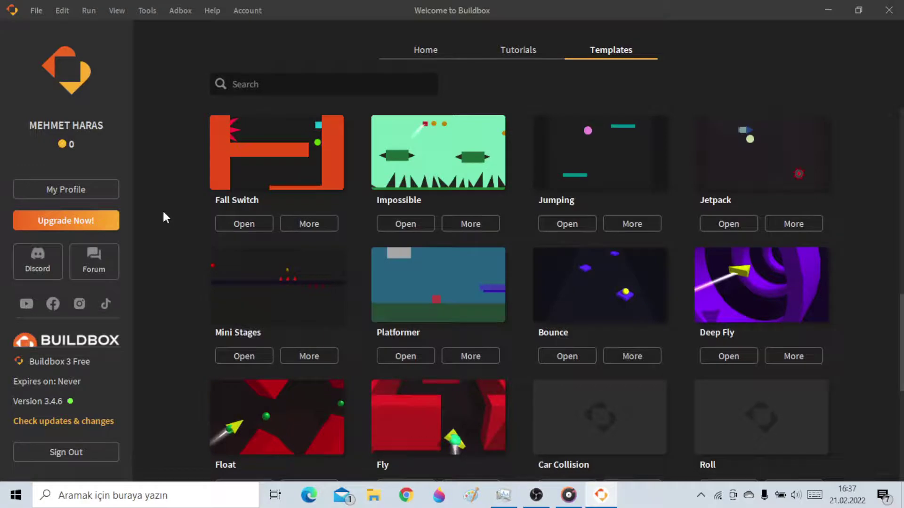
scroll(164, 218, "up", 12)
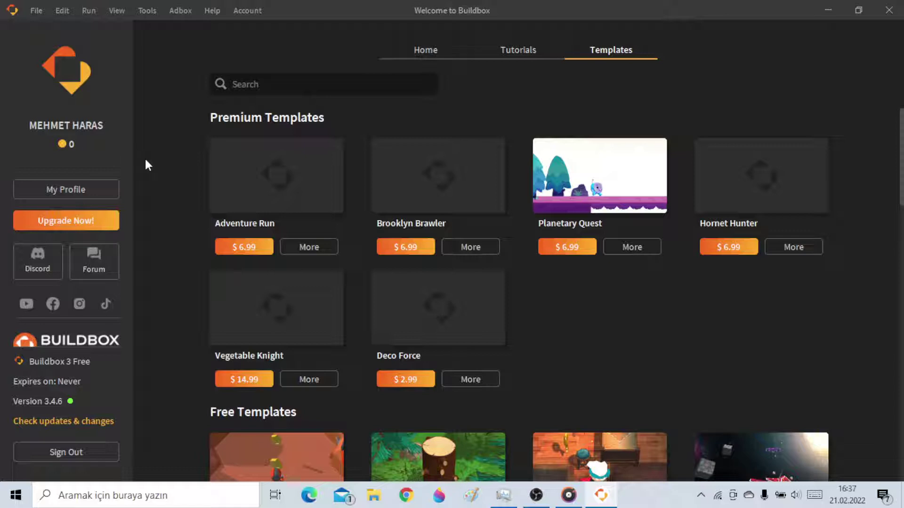
left_click(889, 11)
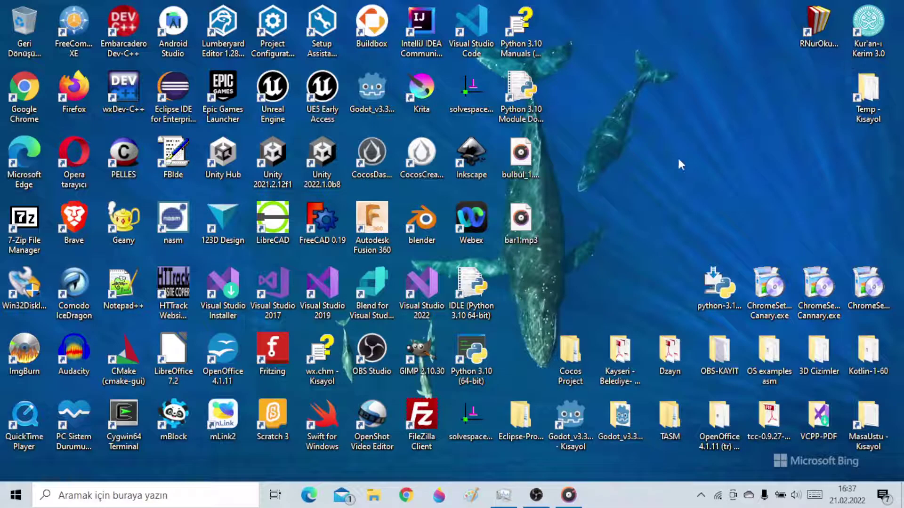
- Open Godot v3.3.2 from the desktop and show the Şablonlar templates in its project manager
left_click(372, 94)
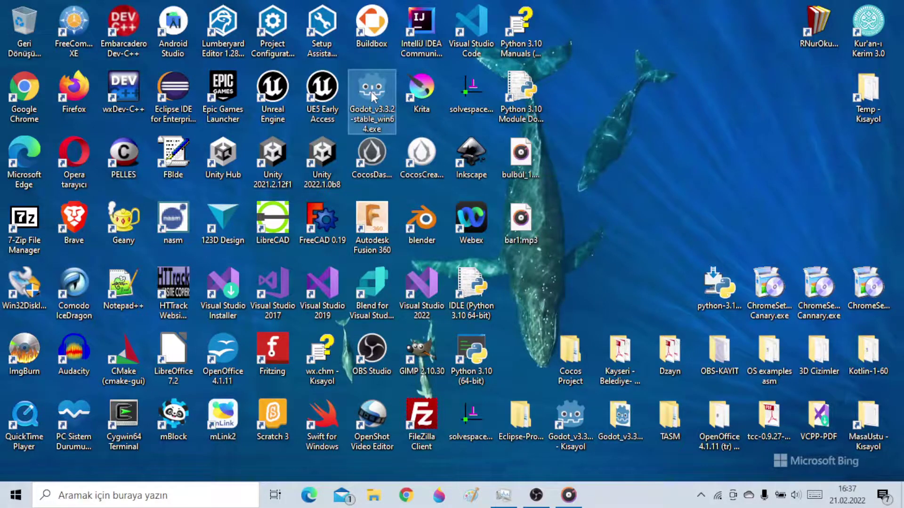
double_click(371, 91)
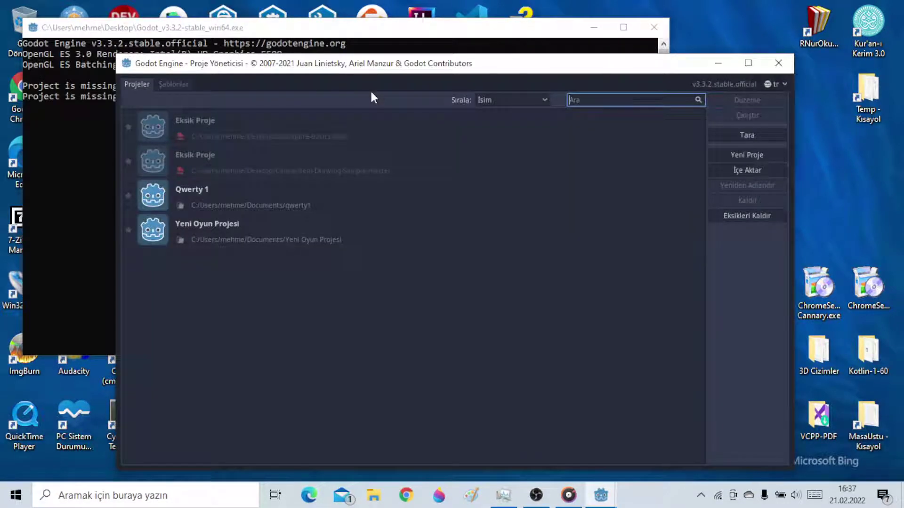
left_click(175, 86)
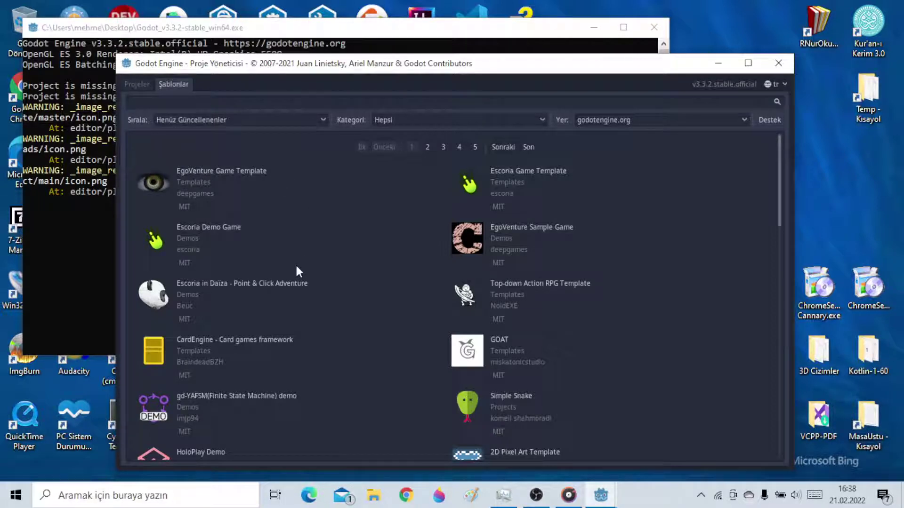
- Browse the first page of Godot templates and demos through to its end, and close Godot
scroll(297, 267, "down", 2)
scroll(296, 267, "down", 1)
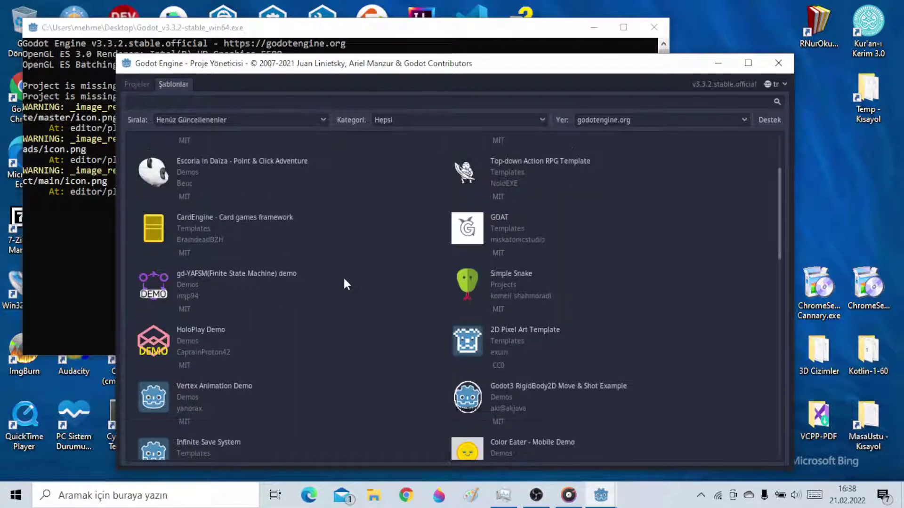
scroll(344, 279, "down", 2)
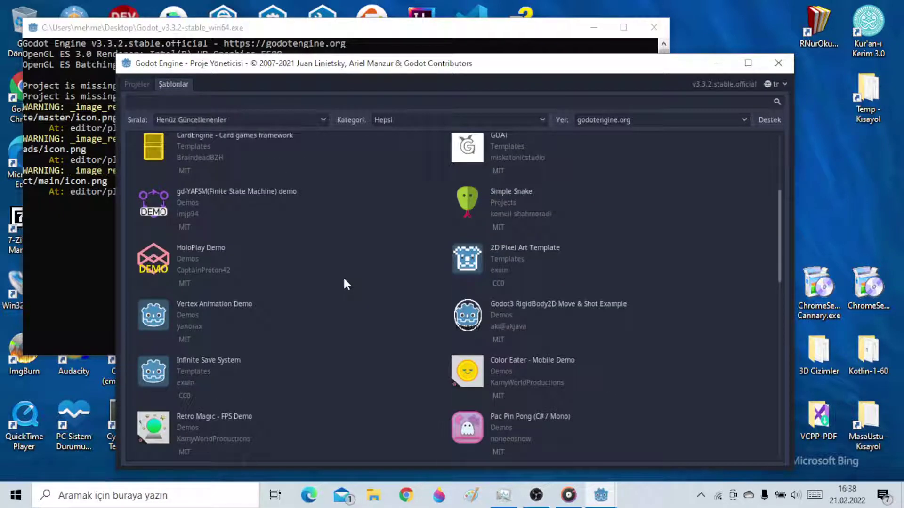
scroll(344, 279, "down", 2)
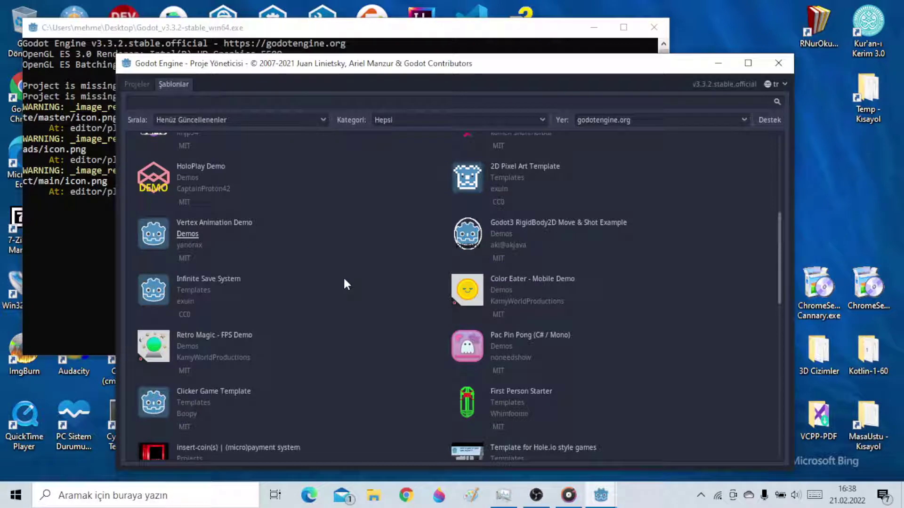
scroll(344, 279, "down", 2)
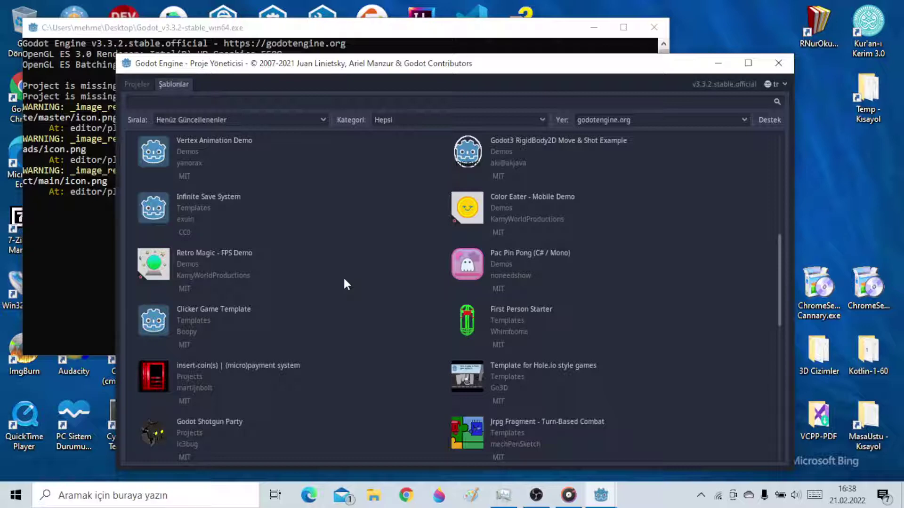
scroll(344, 279, "down", 2)
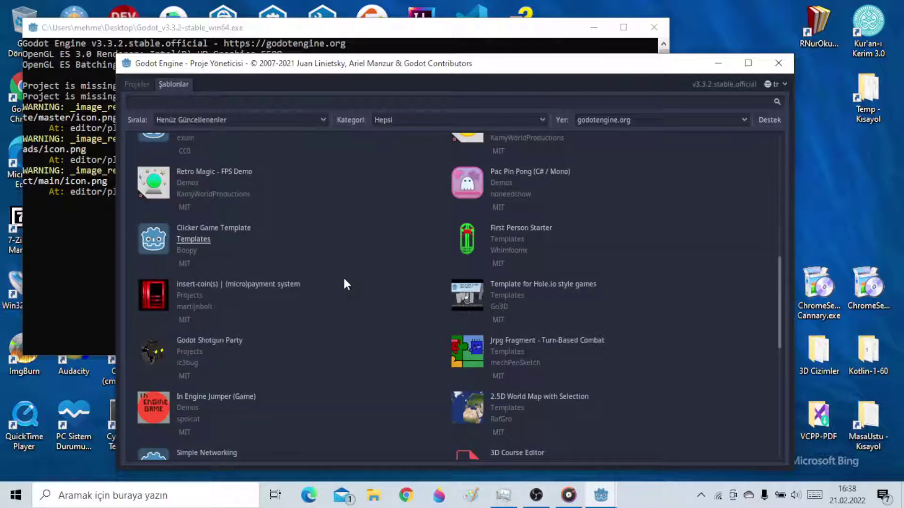
scroll(344, 279, "down", 2)
scroll(344, 280, "down", 2)
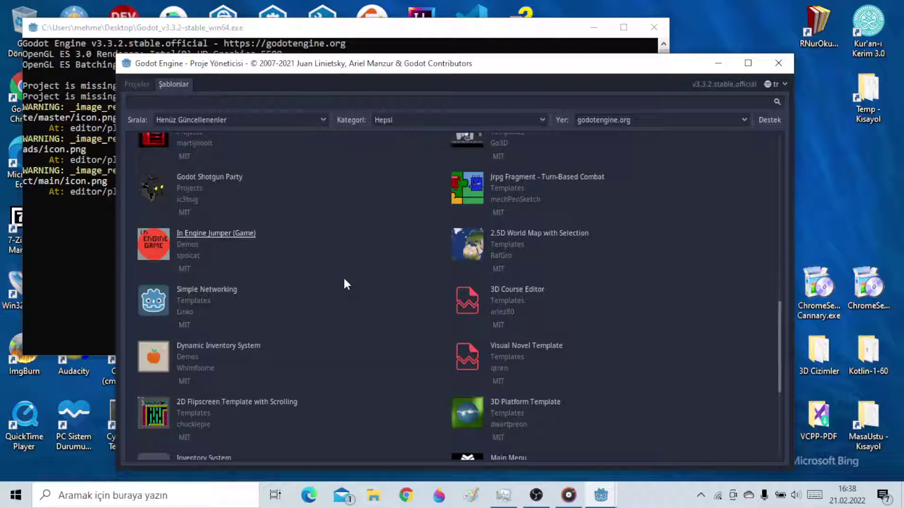
scroll(344, 280, "down", 2)
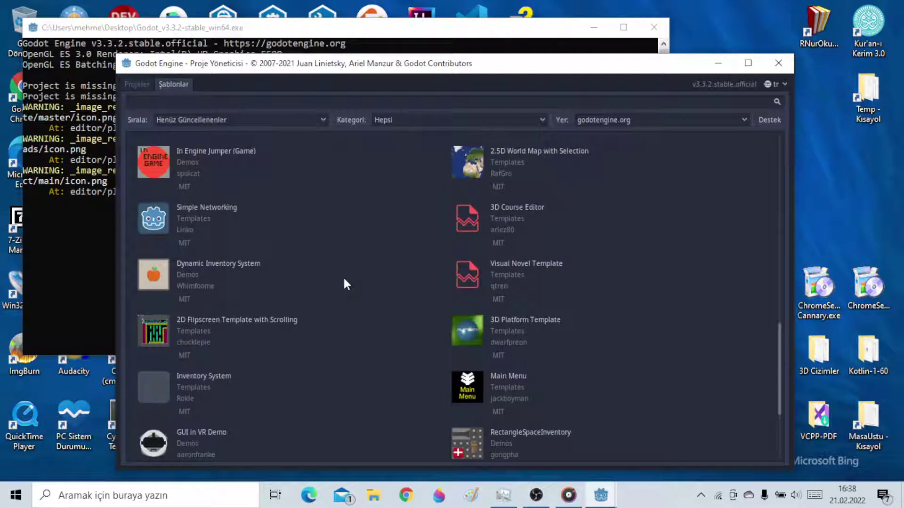
scroll(345, 280, "down", 3)
scroll(344, 280, "down", 1)
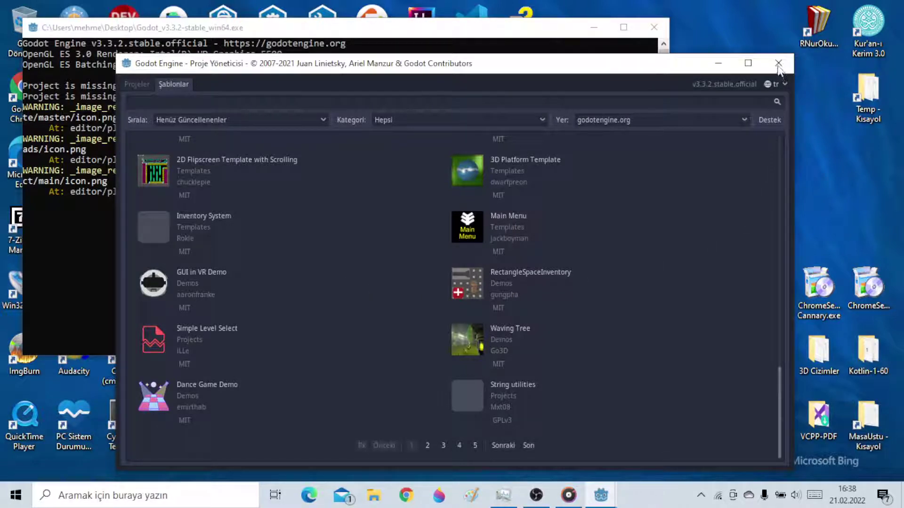
left_click(748, 63)
left_click(887, 7)
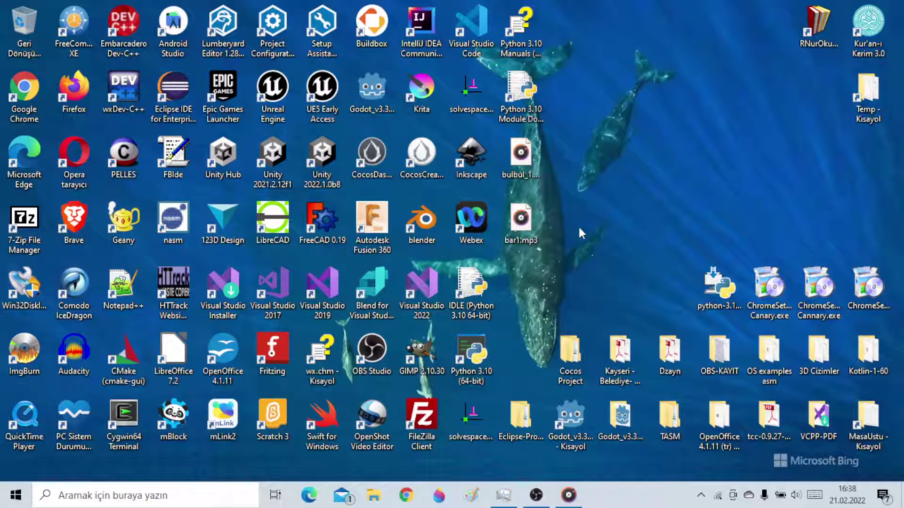
- Launch Unity Hub from the desktop and quit the Epic Games Launcher still running in the background
double_click(223, 158)
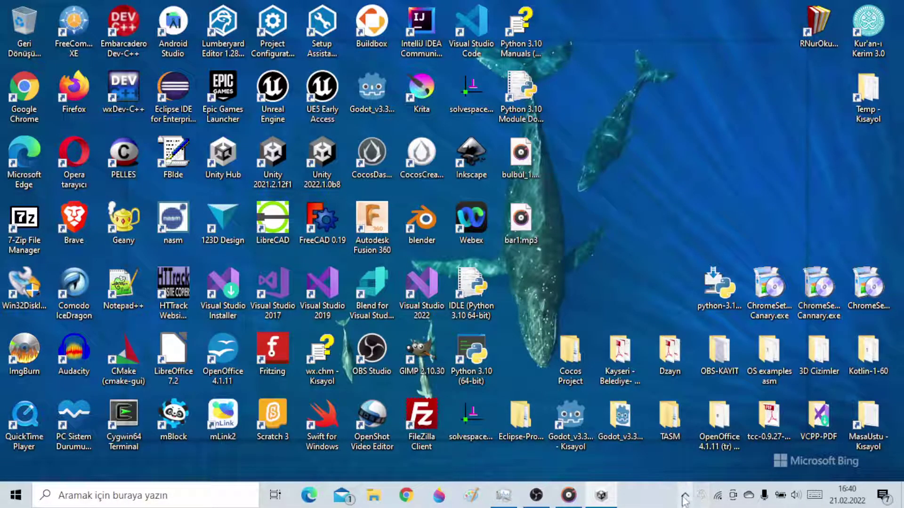
left_click(684, 499)
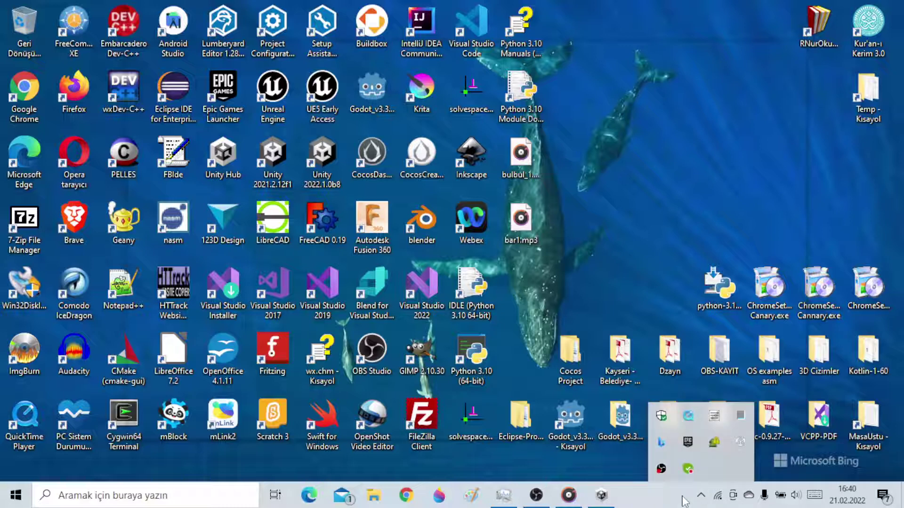
right_click(688, 442)
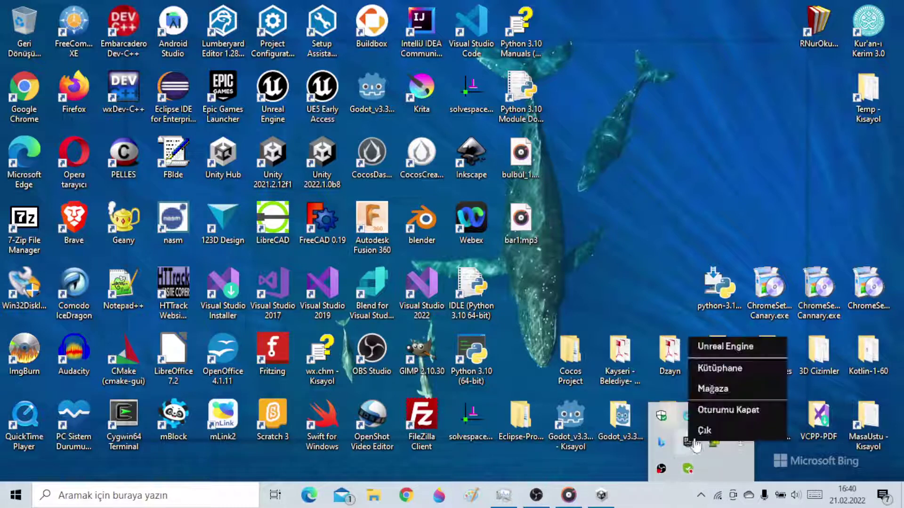
left_click(705, 433)
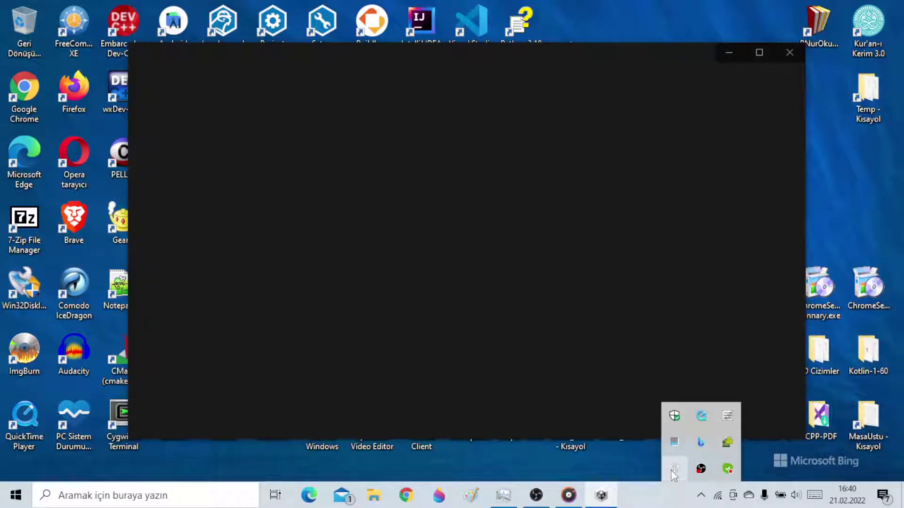
- Check Unity Hub's background options without choosing one, and view the editor versions under Installs
left_click(700, 496)
left_click(700, 497)
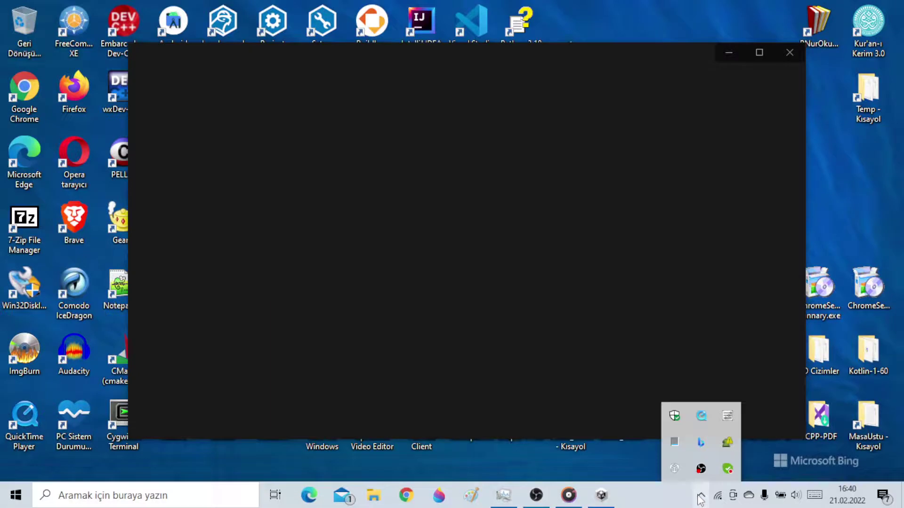
right_click(679, 468)
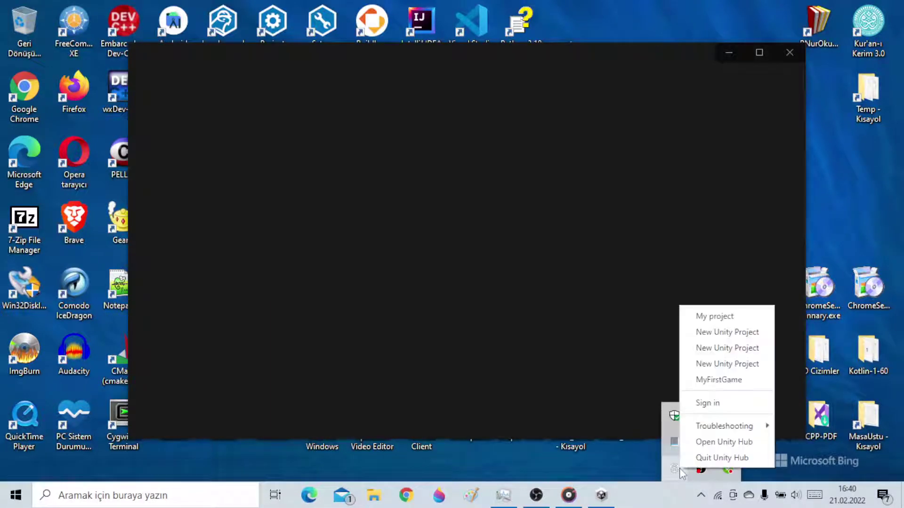
left_click(658, 498)
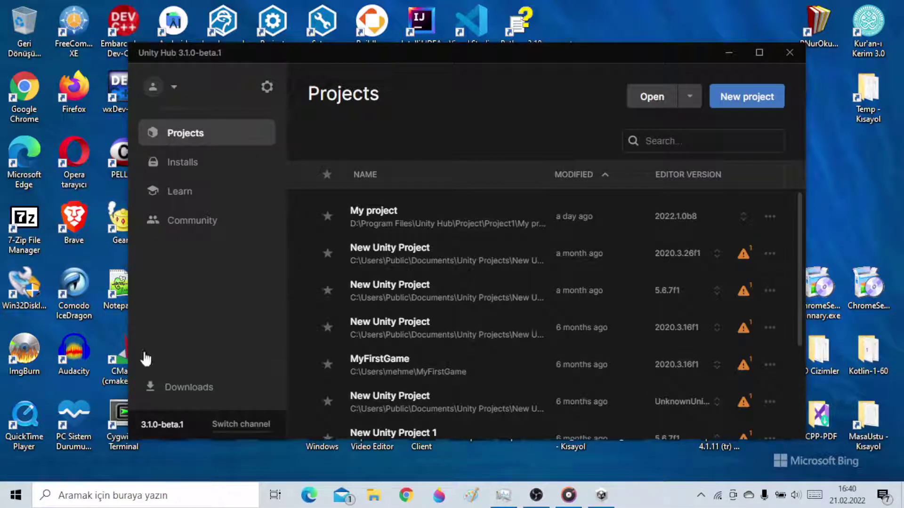
left_click(183, 164)
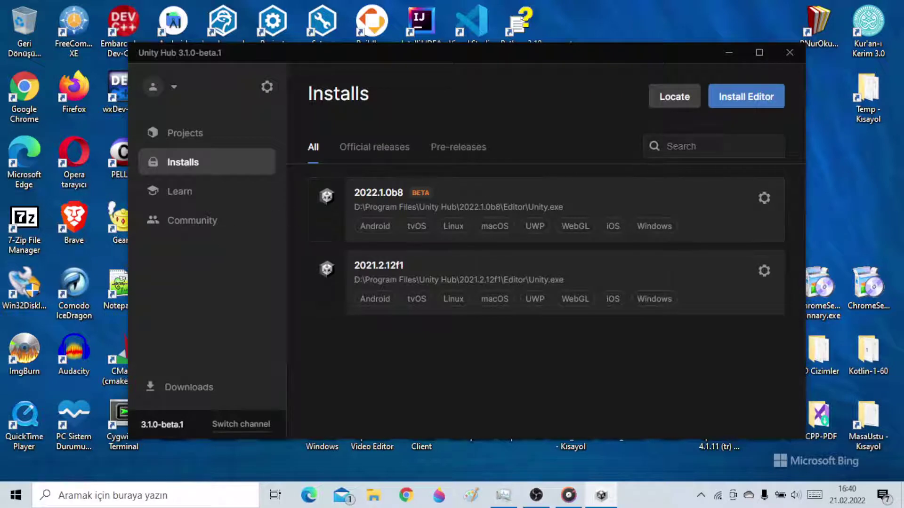
- Launch Krita from the desktop after closing Unity Hub, and quit the Unity Hub process still running in the background
left_click(790, 53)
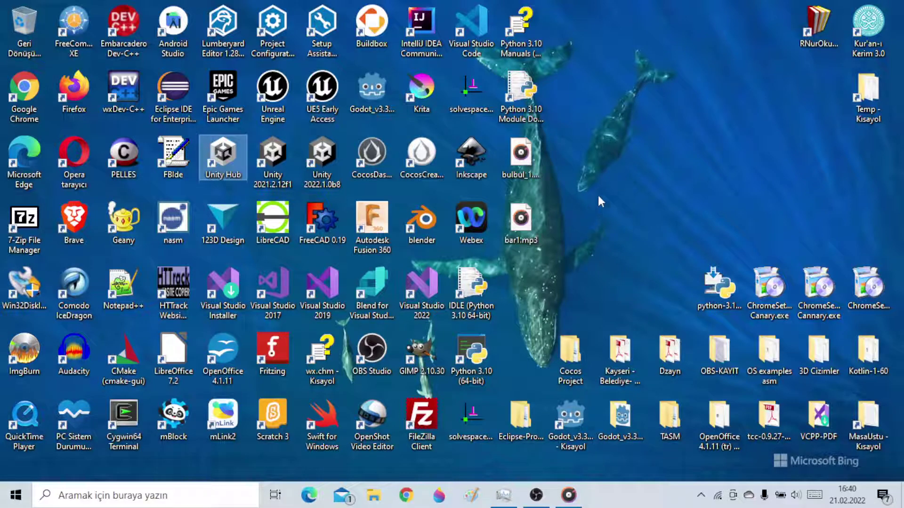
left_click(425, 92)
double_click(425, 93)
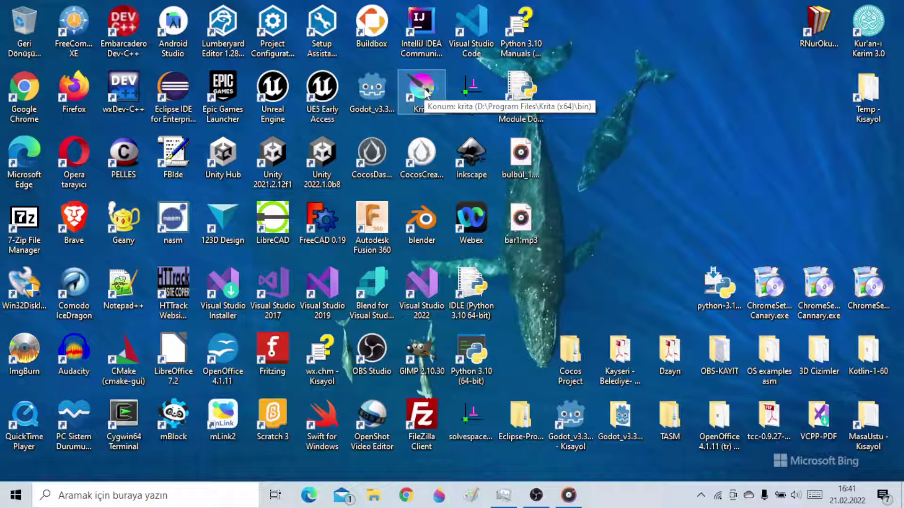
left_click(703, 499)
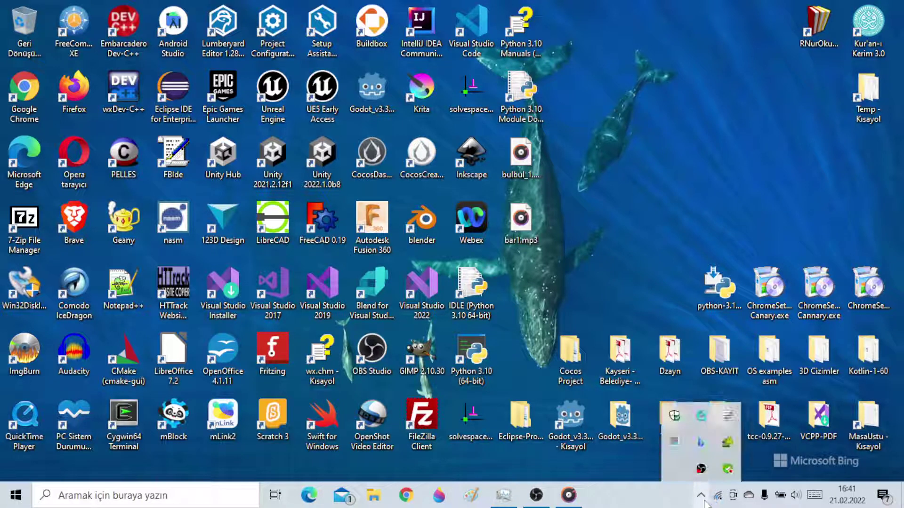
right_click(701, 468)
left_click(704, 456)
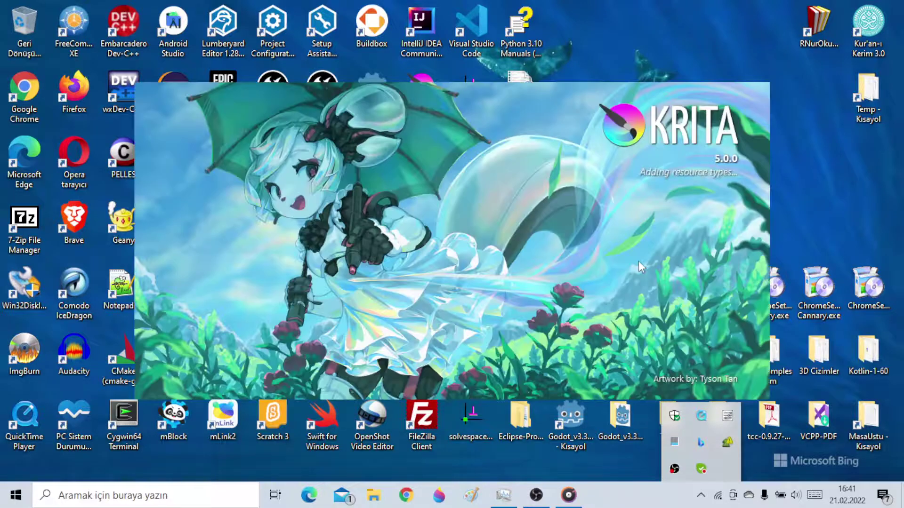
left_click(638, 260)
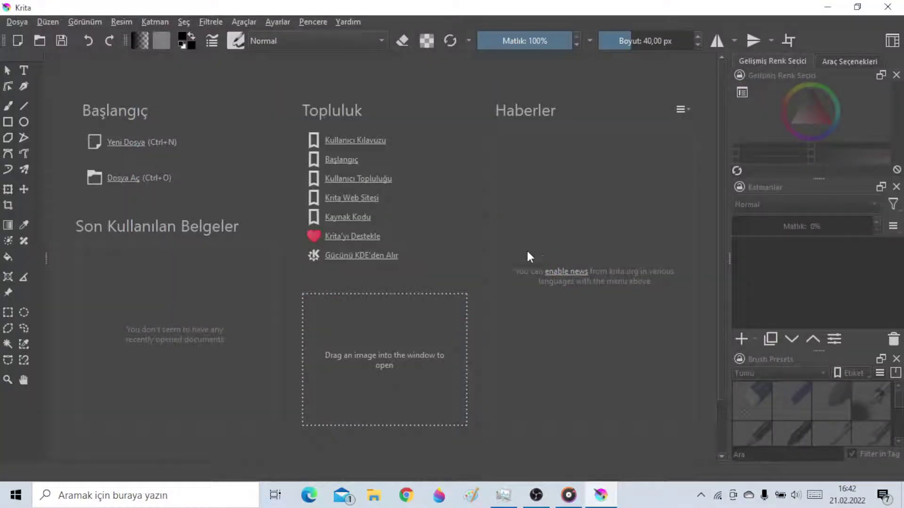
- Create a 2480 x 3508 px, 300 ppi RGB/Alfa document in Krita and paint looping black brush strokes across the page
left_click(126, 143)
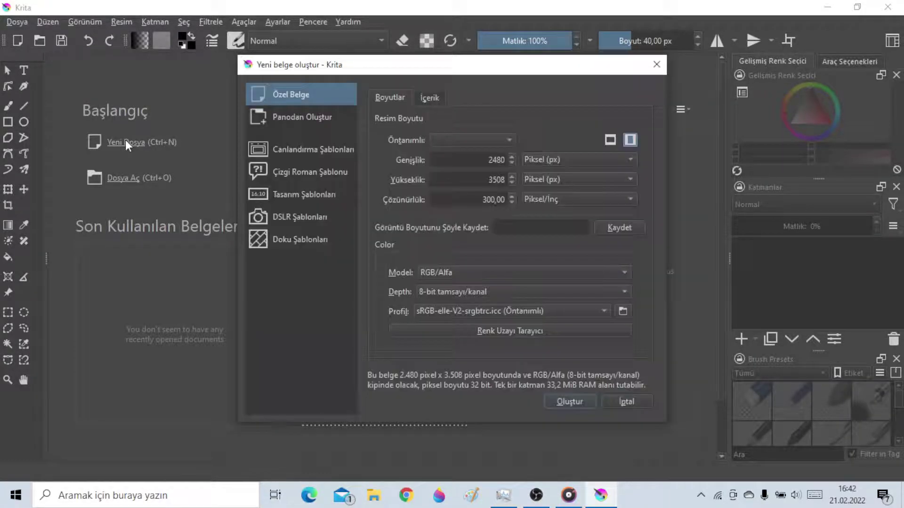
left_click(568, 400)
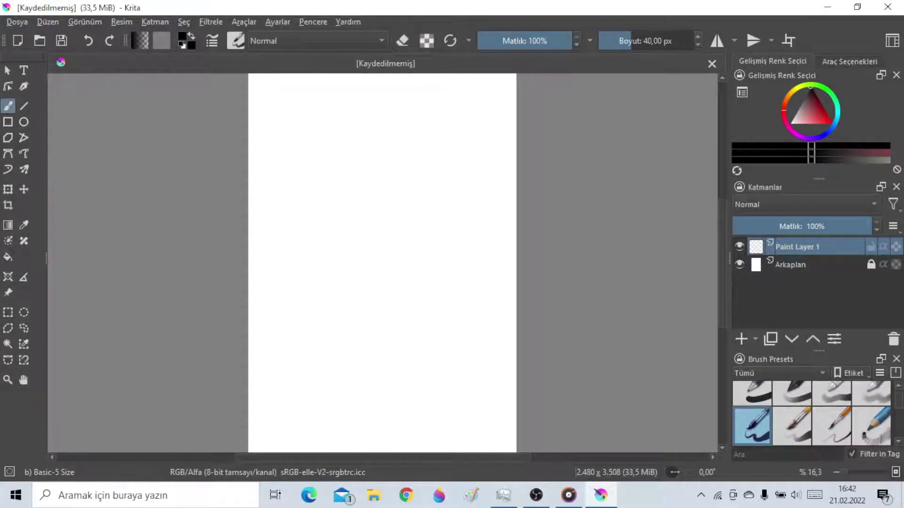
mouse_move(311, 205)
left_mouse_down()
mouse_move(393, 182)
mouse_move(346, 309)
mouse_move(248, 247)
left_mouse_up()
mouse_move(248, 212)
left_mouse_down()
mouse_move(407, 199)
mouse_move(343, 106)
mouse_move(419, 109)
mouse_move(449, 337)
mouse_move(302, 297)
mouse_move(484, 399)
left_mouse_up()
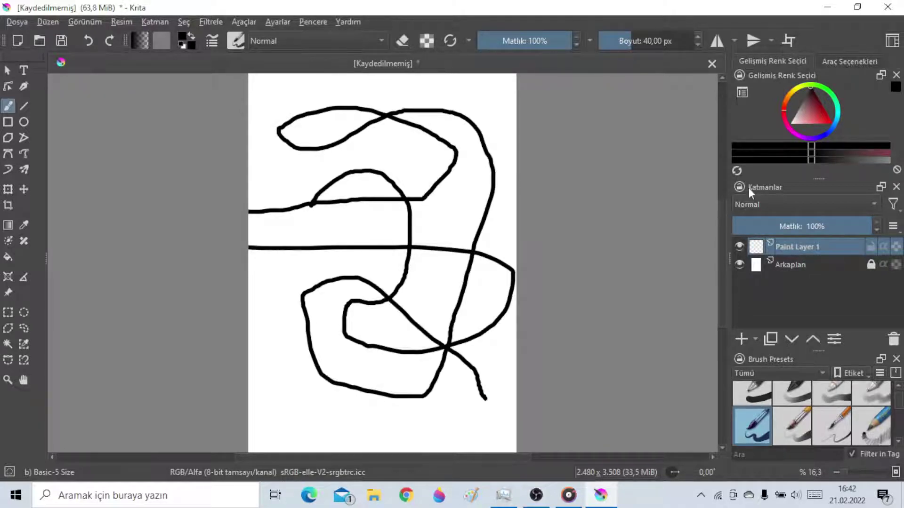
- Paint looping freehand brush strokes over the black ones, first in red and then in olive green
left_click(818, 120)
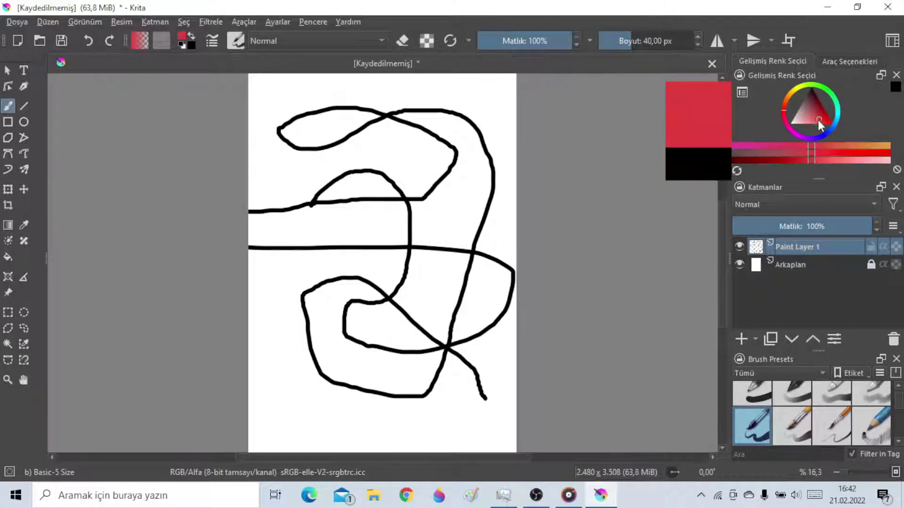
mouse_move(399, 231)
left_mouse_down()
mouse_move(267, 123)
mouse_move(445, 234)
mouse_move(278, 368)
mouse_move(471, 292)
mouse_move(303, 182)
mouse_move(467, 215)
left_mouse_up()
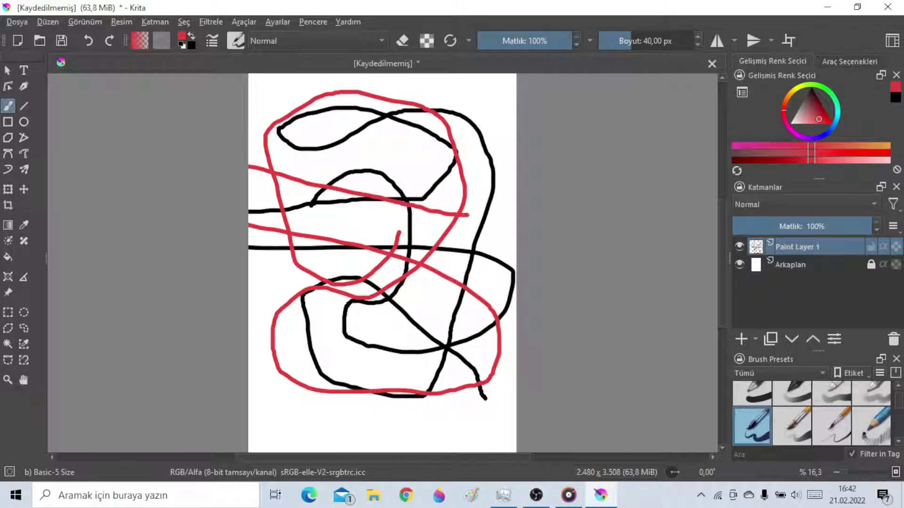
left_click(803, 86)
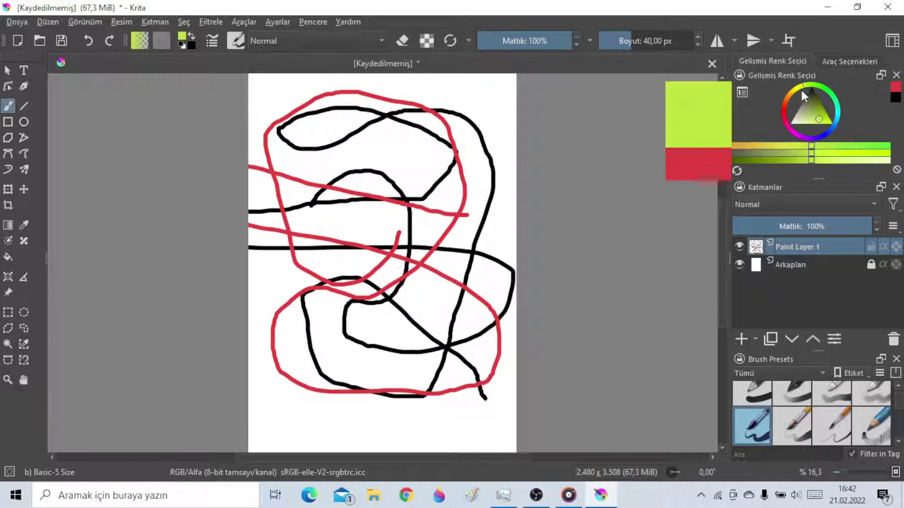
left_click(813, 108)
mouse_move(431, 221)
left_mouse_down()
mouse_move(351, 304)
mouse_move(464, 117)
mouse_move(351, 281)
mouse_move(431, 402)
left_mouse_up()
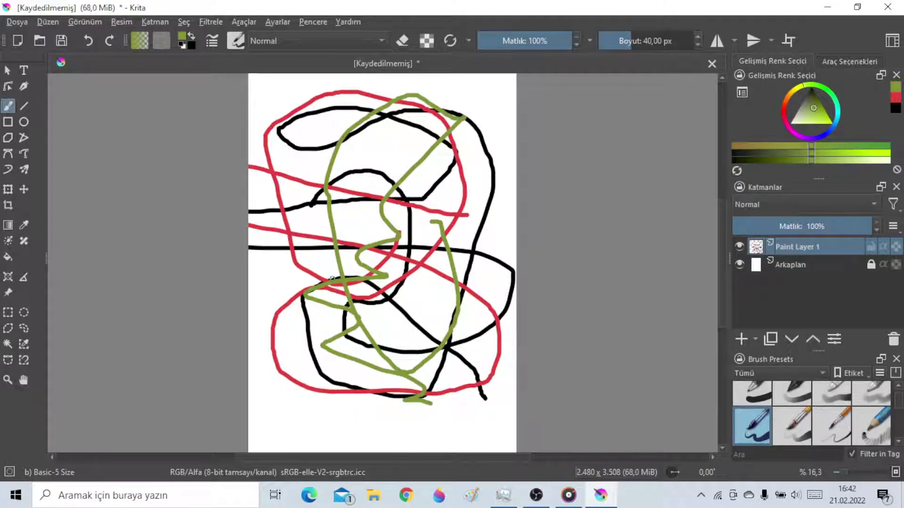
- Draw a wavy olive green line with the calligraphy tool across the lower page, and close Krita without saving
left_click(25, 86)
mouse_move(279, 403)
left_mouse_down()
mouse_move(291, 428)
mouse_move(458, 431)
mouse_move(489, 398)
mouse_move(330, 393)
mouse_move(431, 377)
mouse_move(330, 345)
mouse_move(274, 298)
mouse_move(426, 303)
left_mouse_up()
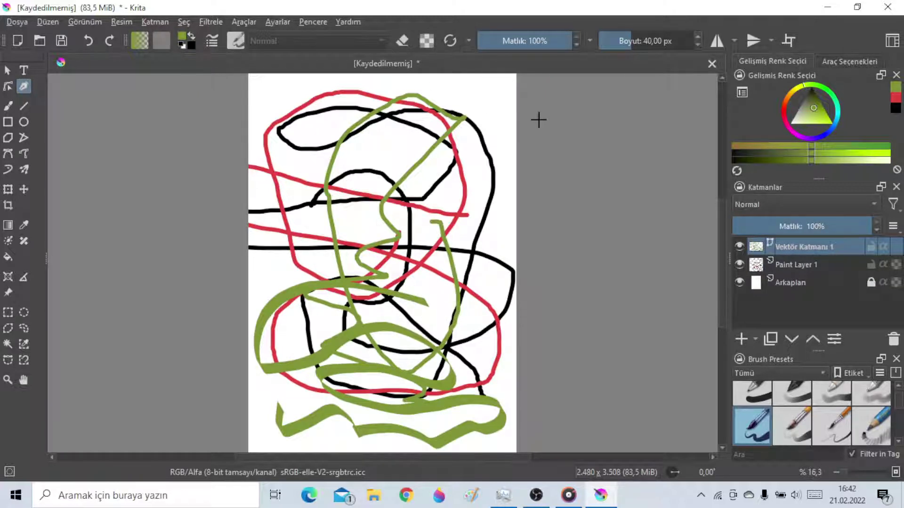
left_click(887, 7)
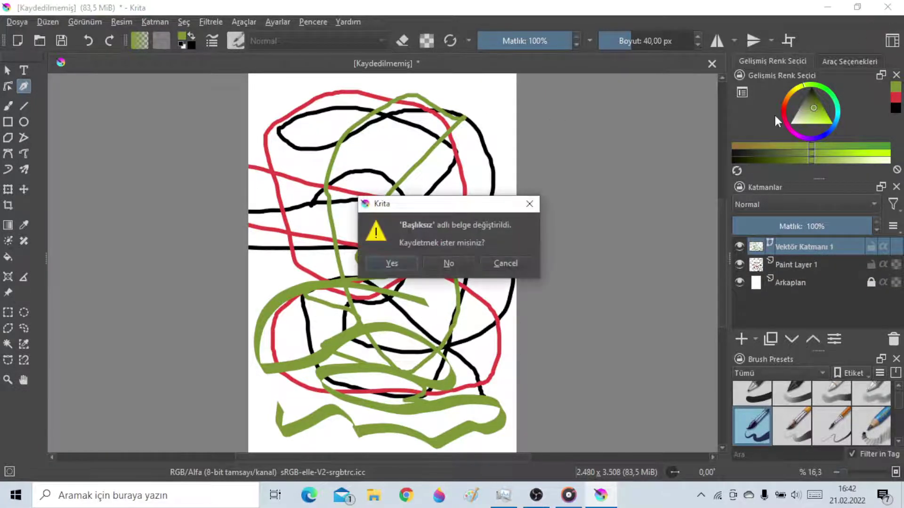
left_click(430, 264)
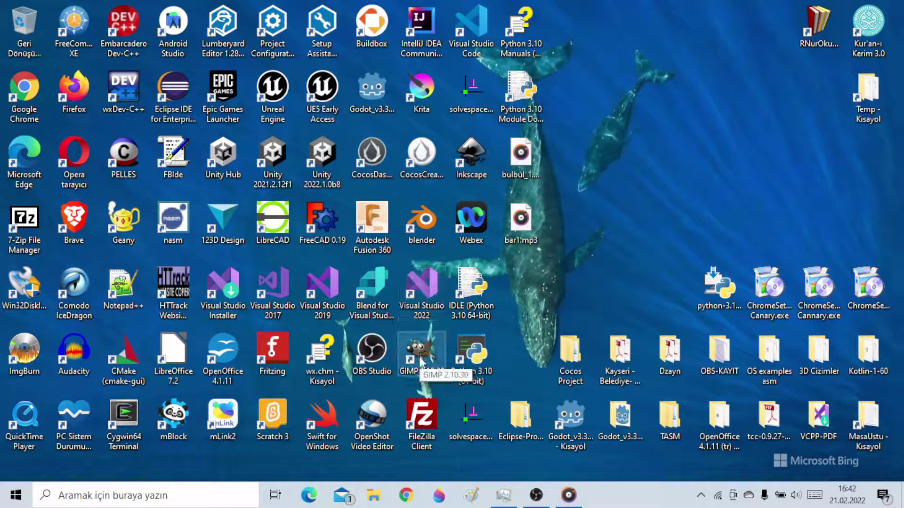
- Open SolveSpace from the desktop and sketch a rectangle in the upper-left quadrant of the XY plane
double_click(478, 109)
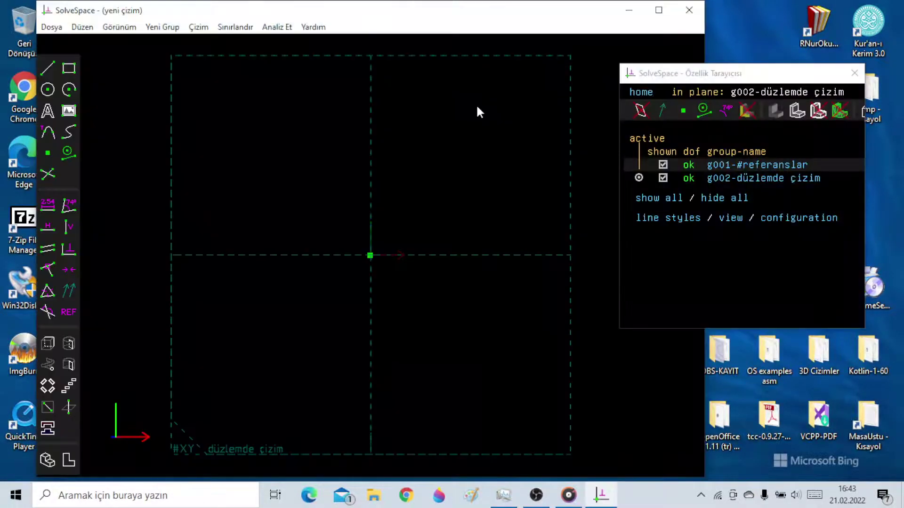
left_click(69, 69)
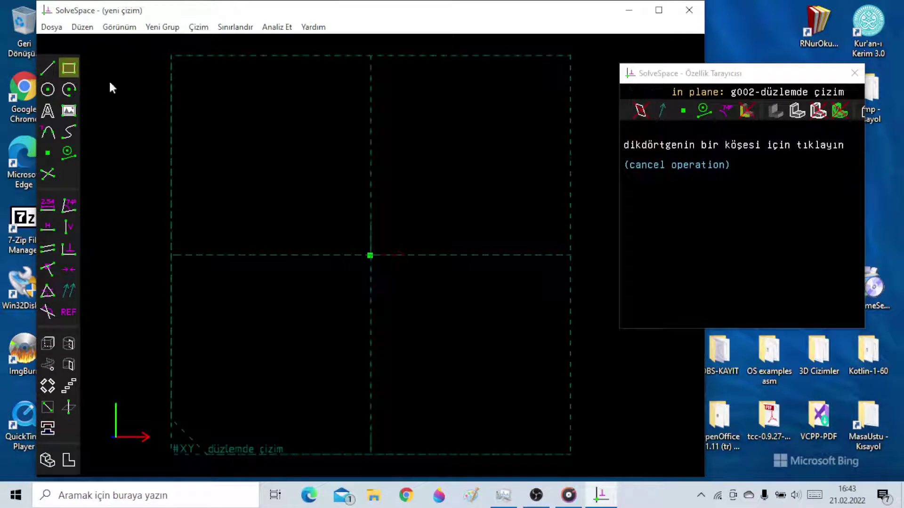
left_click(196, 112)
left_click(315, 189)
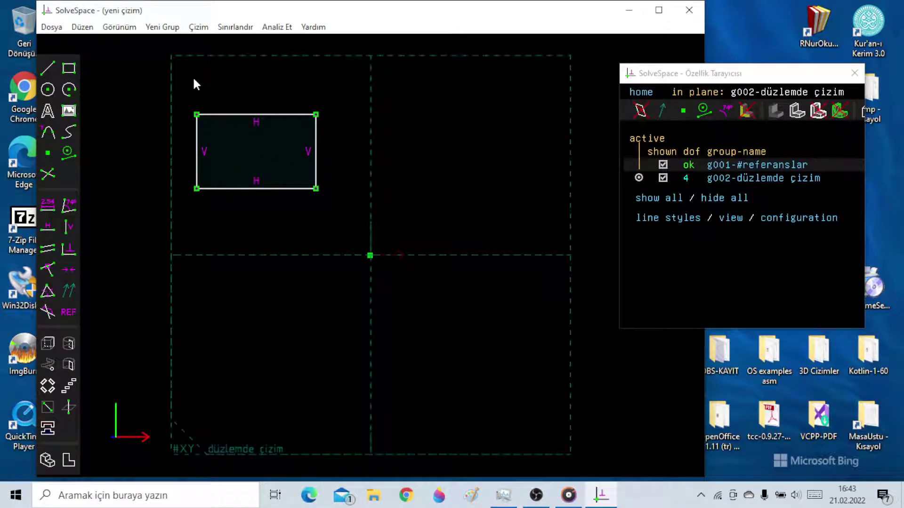
- Sketch a large circle centred in the upper-right quadrant, beside the rectangle
left_click(48, 90)
left_click(430, 144)
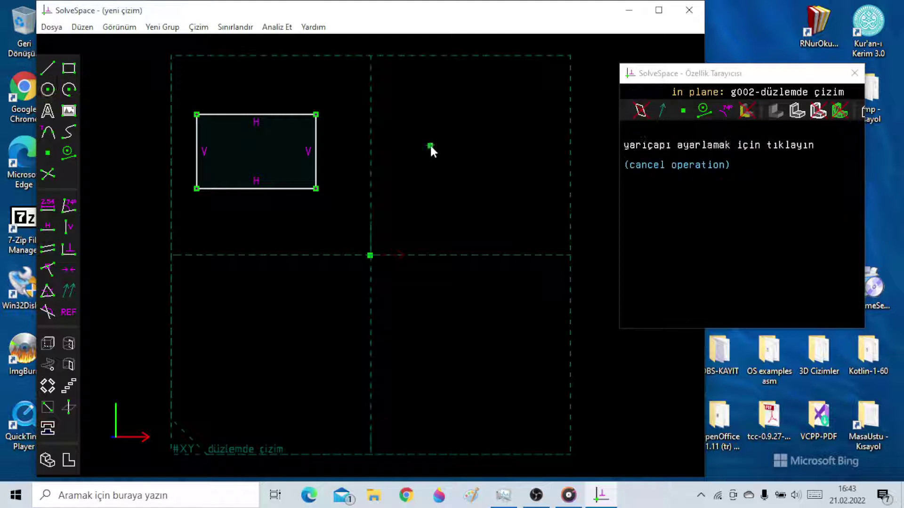
left_click(506, 202)
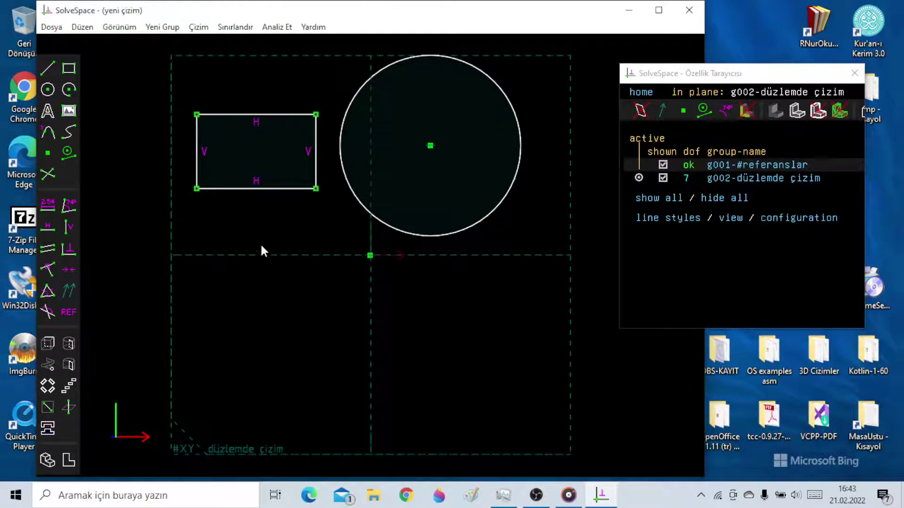
- Sketch an open, wavy cubic spline below the rectangle and circle, from about (-52, -20) to about (18.5, -32.6)
left_click(60, 135)
left_click(198, 321)
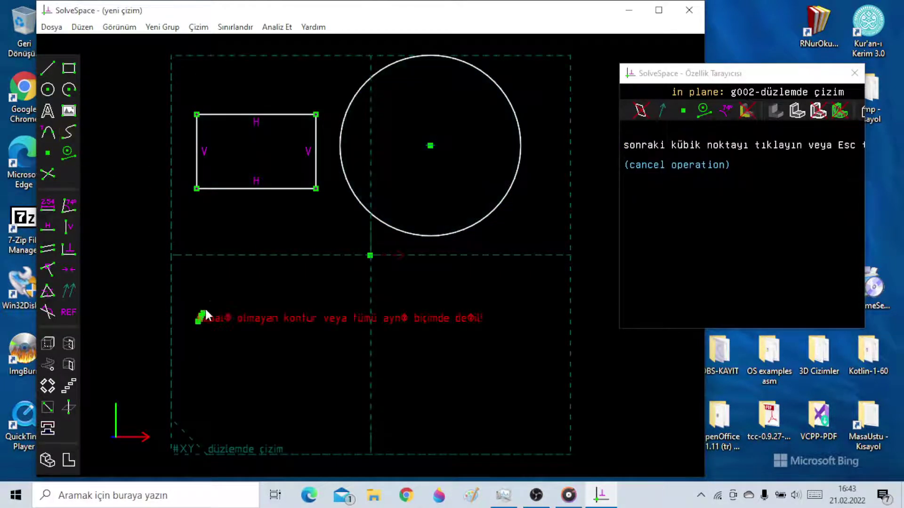
left_click(273, 250)
left_click(450, 264)
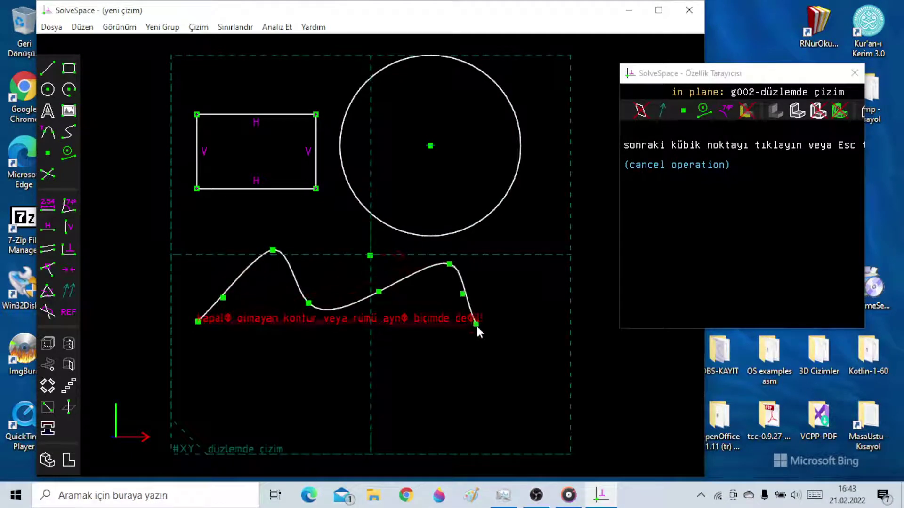
left_click(477, 325)
left_click(535, 362)
left_click(506, 407)
left_click(406, 393)
left_click(409, 385)
key("Escape")
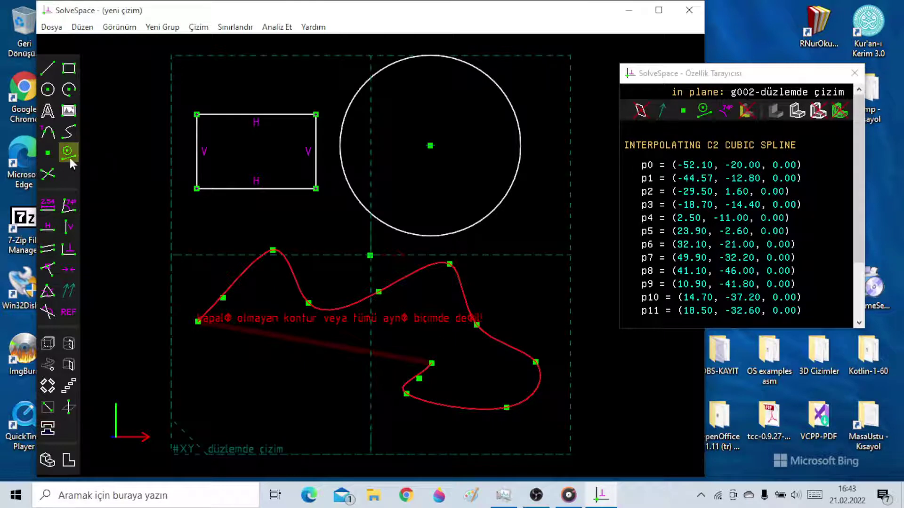
- Try to create a tangent arc on the spline, and open the tangent arc parameters
left_click(47, 132)
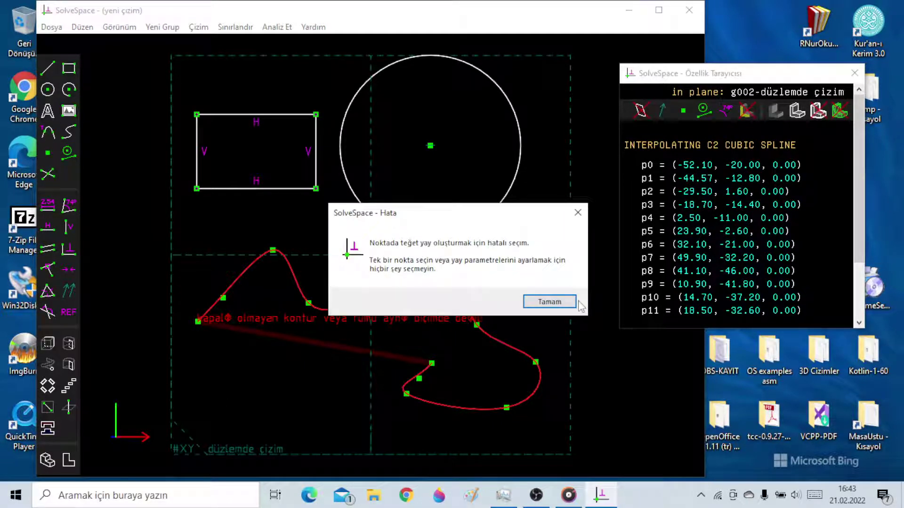
left_click(558, 301)
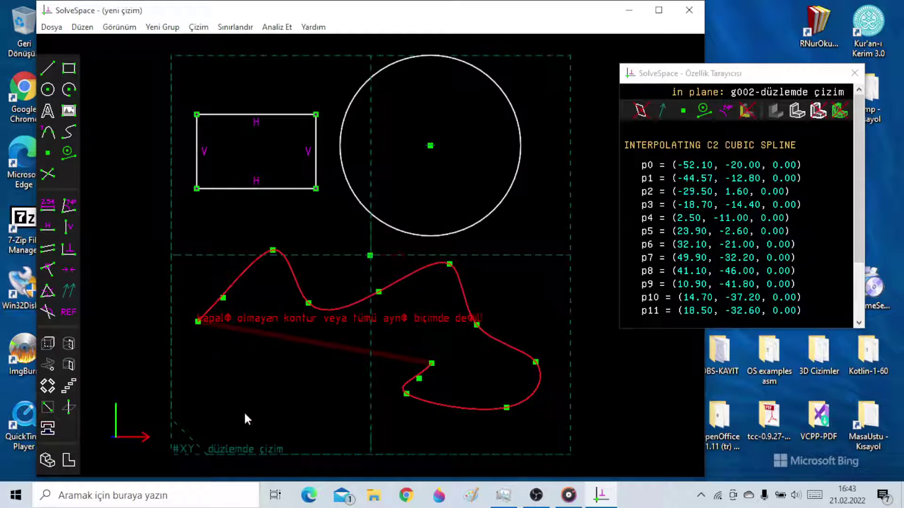
key("Escape")
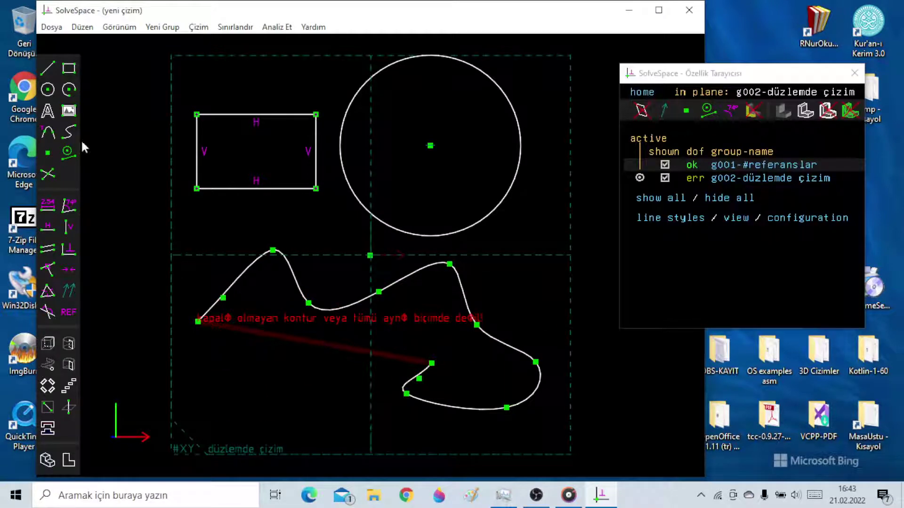
left_click(45, 137)
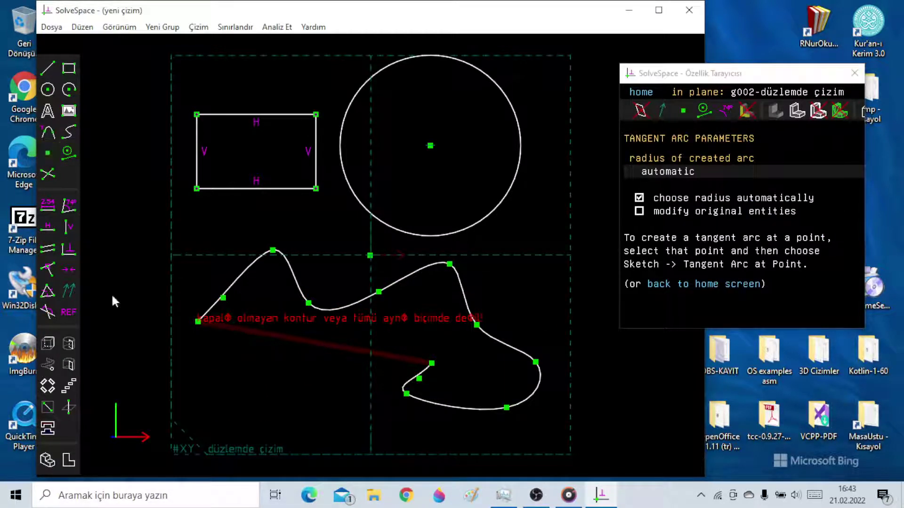
left_click(406, 393)
left_click(371, 386)
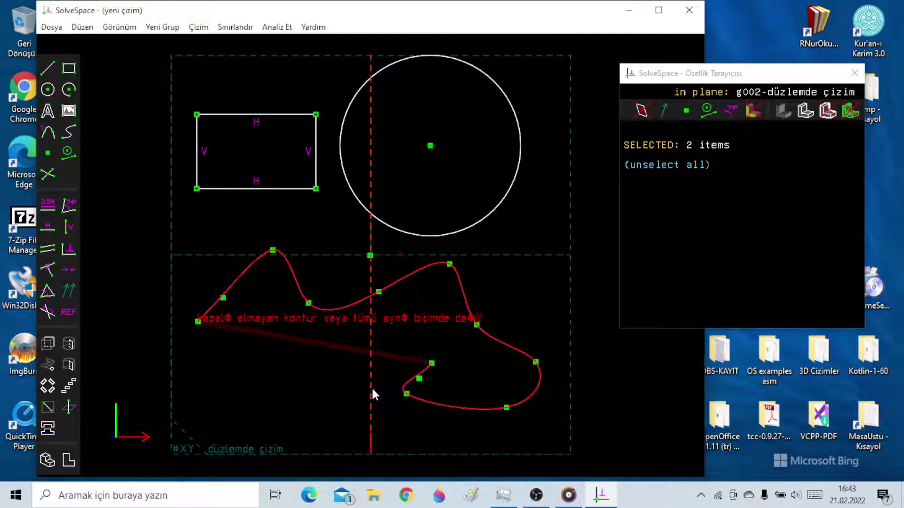
- Sketch an open zigzag chain of connected line segments between the upper shapes and the spline
left_click(49, 67)
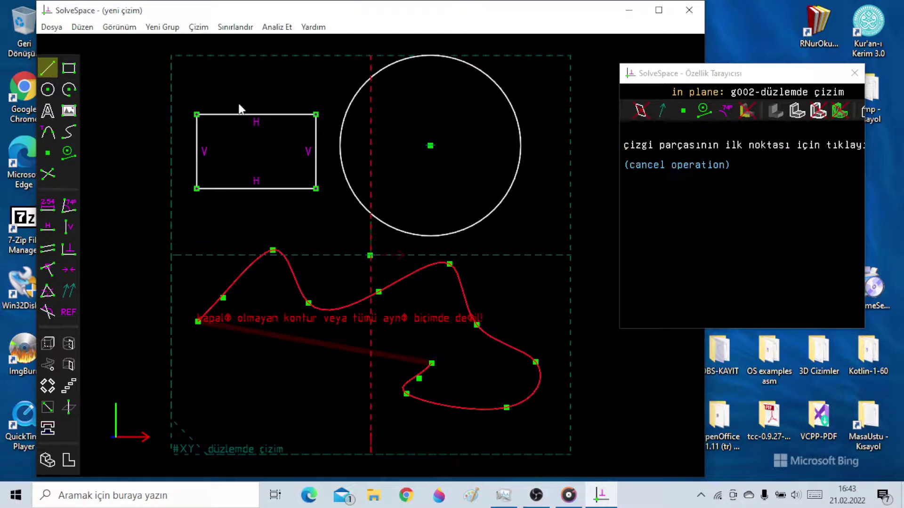
left_click(216, 231)
left_click(300, 216)
left_click(336, 262)
left_click(372, 242)
left_click(424, 252)
left_click(502, 237)
left_click(539, 283)
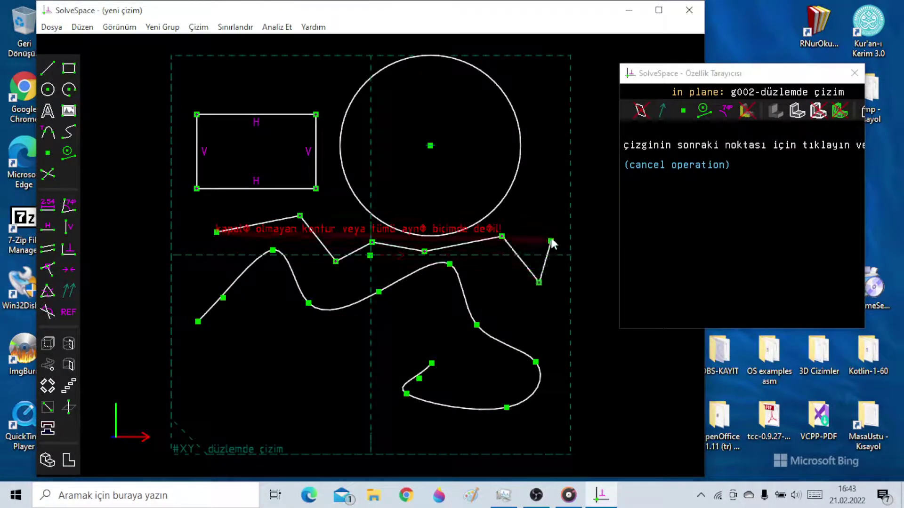
- Leave the line tool and close SolveSpace without saving the drawing
key("shift+a")
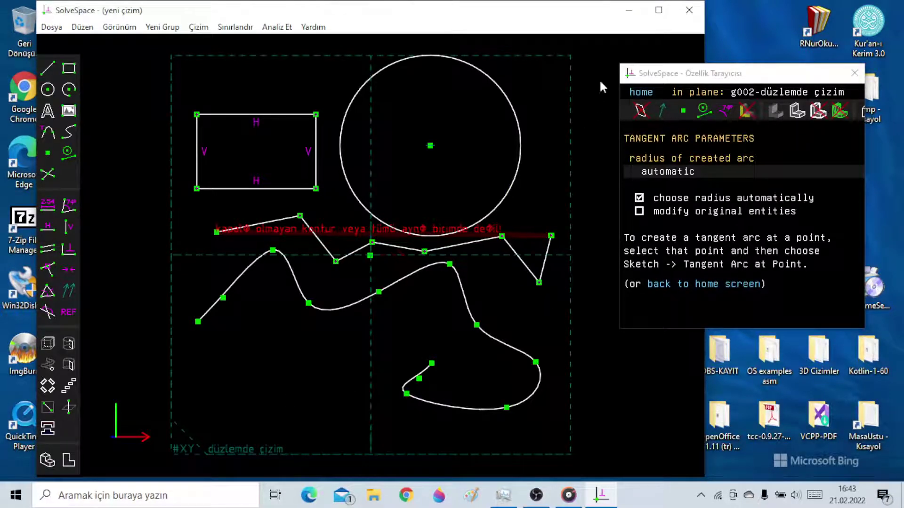
left_click(689, 9)
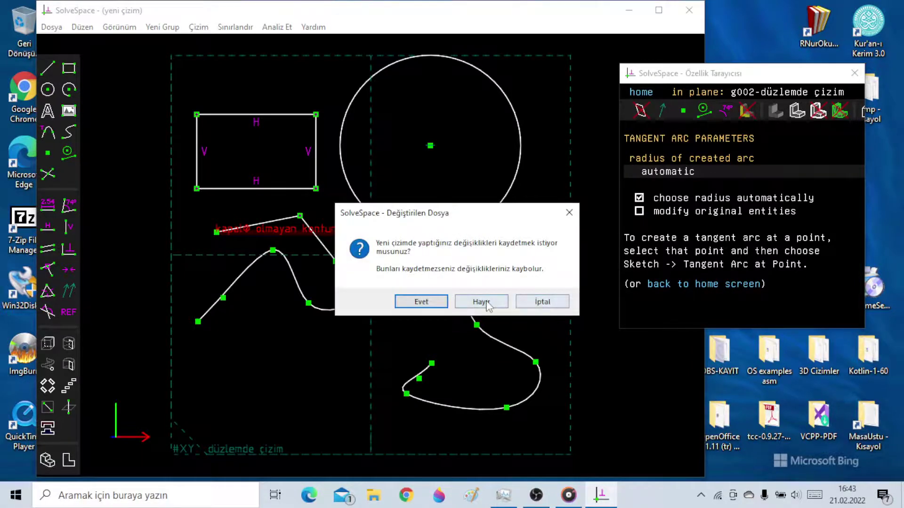
left_click(487, 305)
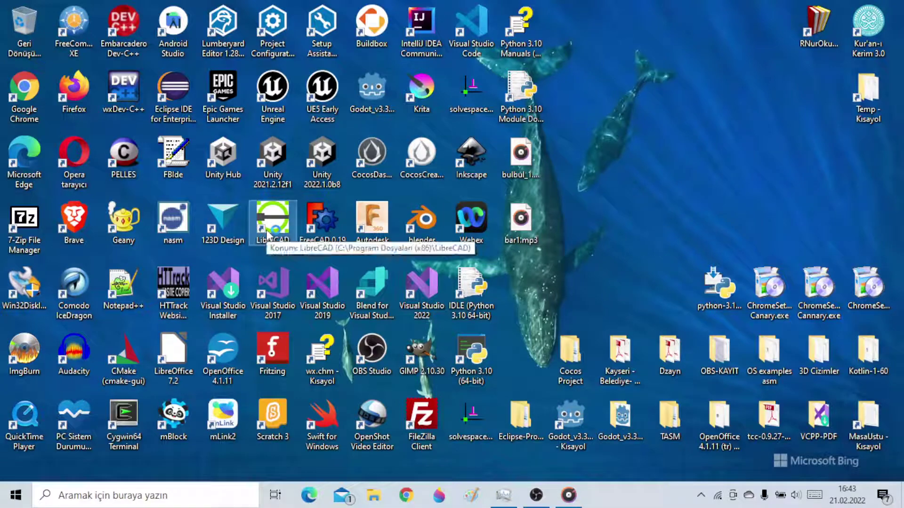
- Open LibreCAD from the desktop and try a window selection over the empty drawing area
double_click(267, 233)
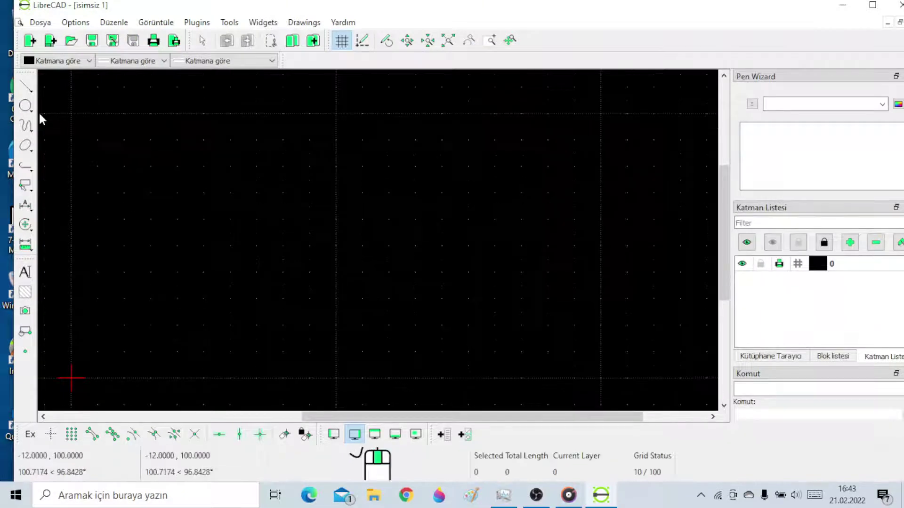
left_click(25, 185)
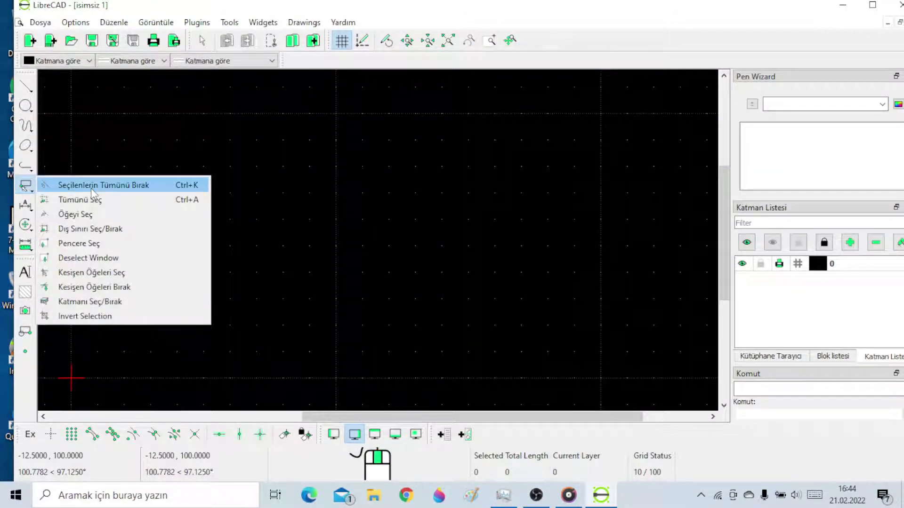
left_click(119, 122)
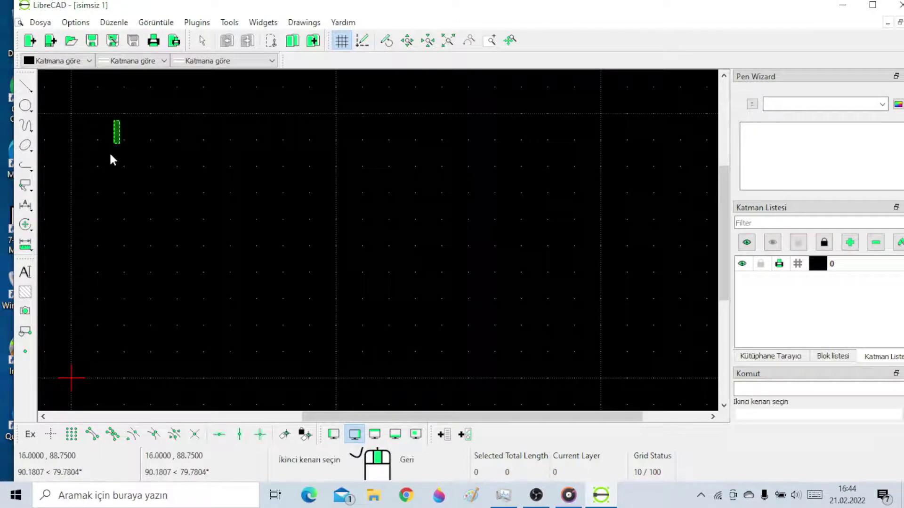
left_click_drag(212, 205, 374, 256)
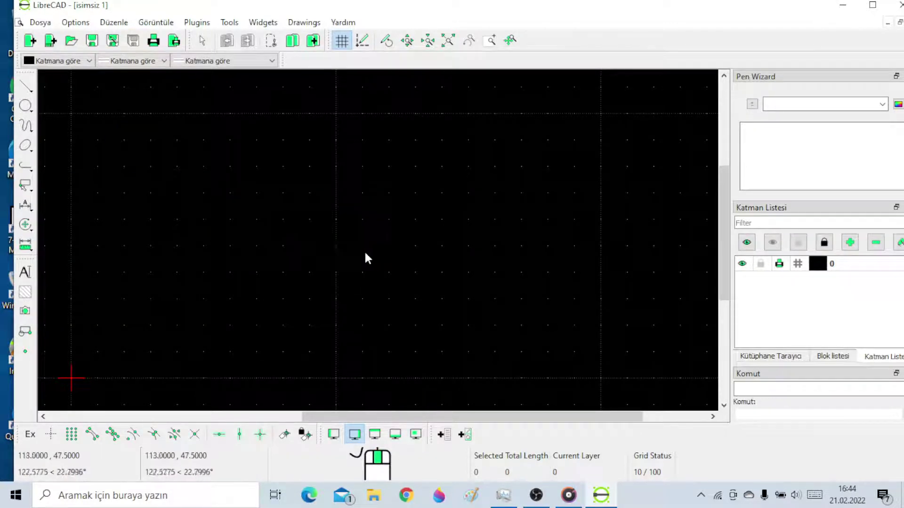
- Draw three separate circles by centre and point across the upper drawing area, with radii of about 28, 18 and 25 units
left_click(31, 111)
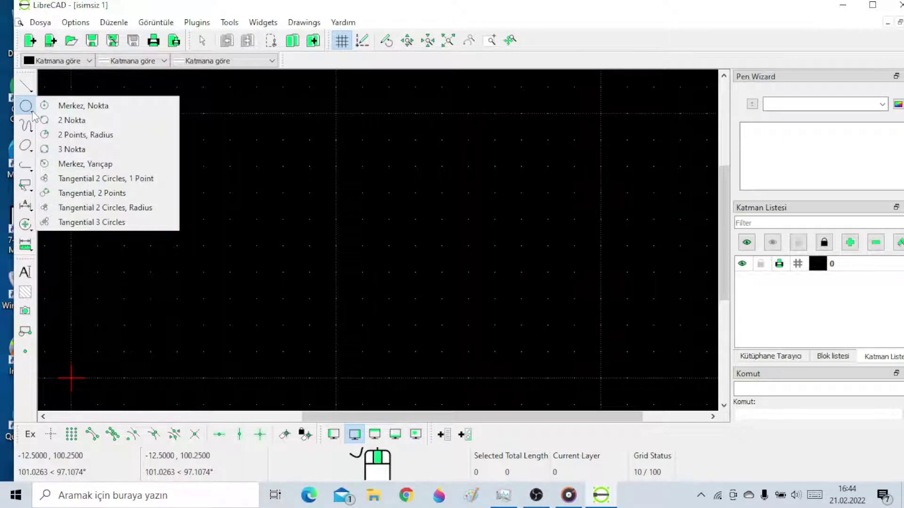
left_click(70, 105)
left_click(120, 182)
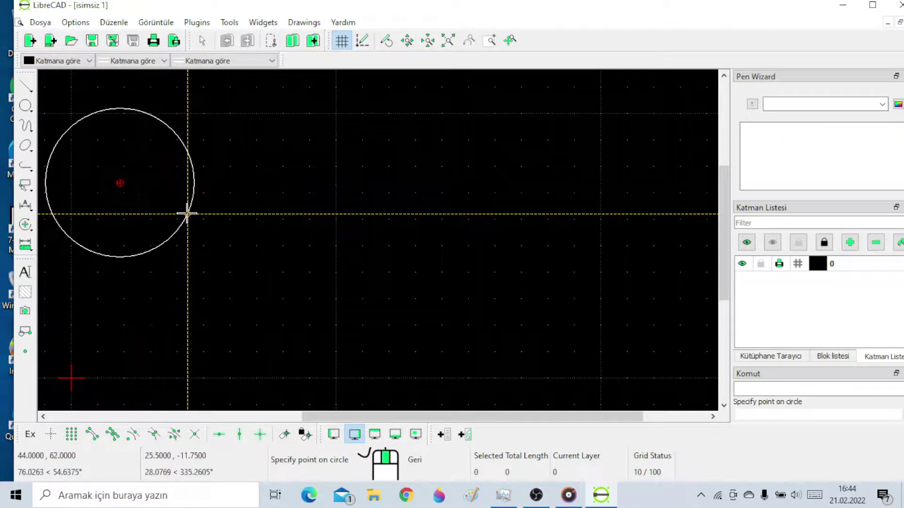
left_click(187, 214)
left_click(380, 198)
left_click(398, 243)
left_click(583, 224)
left_click(584, 290)
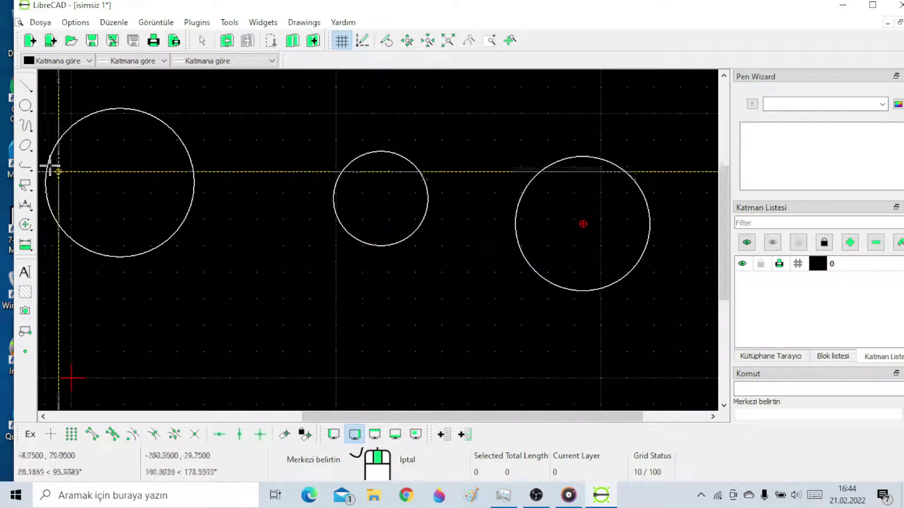
- Draw three ellipses in a row below the circles, each defined by two foci and a point on the ellipse
left_click(25, 146)
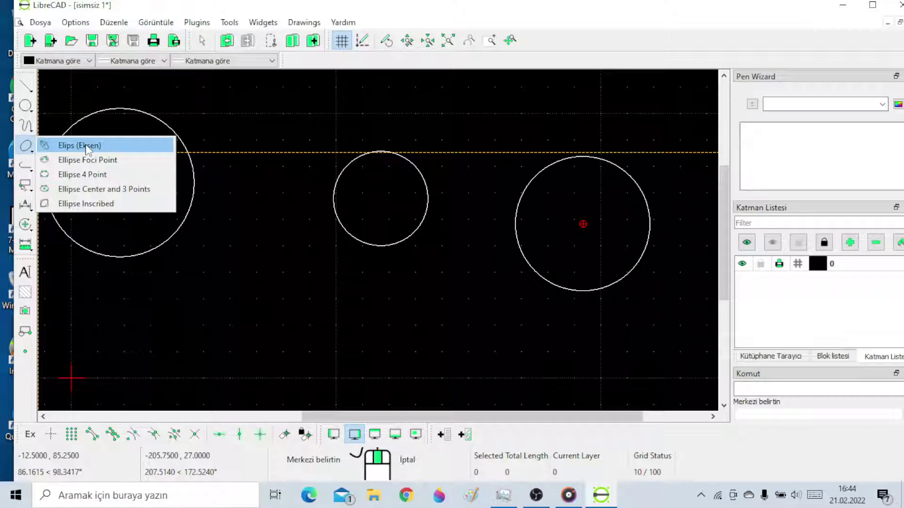
left_click(89, 160)
left_click(130, 339)
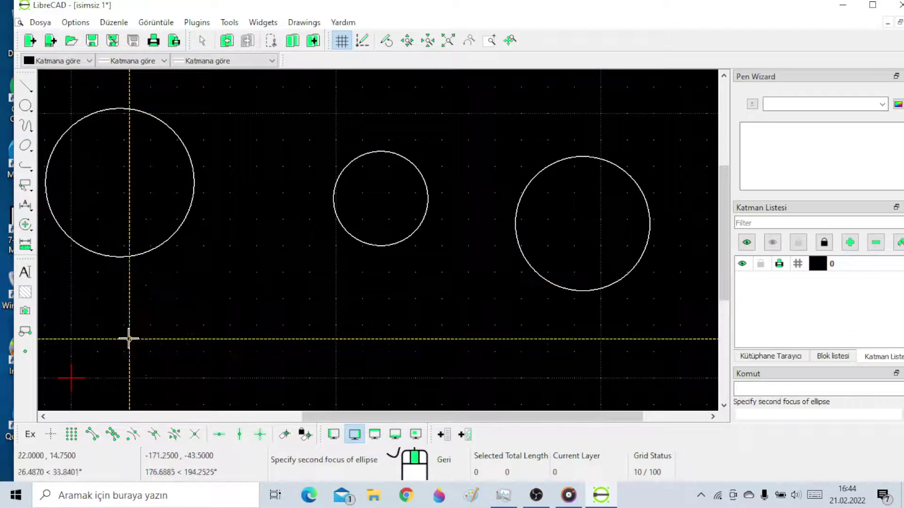
left_click(159, 347)
left_click(170, 308)
left_click(225, 303)
left_click(317, 354)
left_click(319, 320)
left_click(445, 353)
left_click(473, 310)
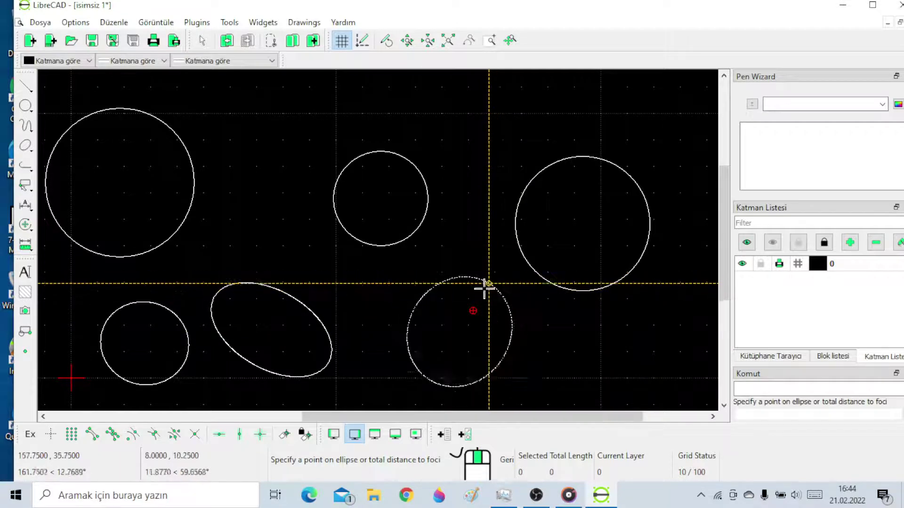
left_click(479, 302)
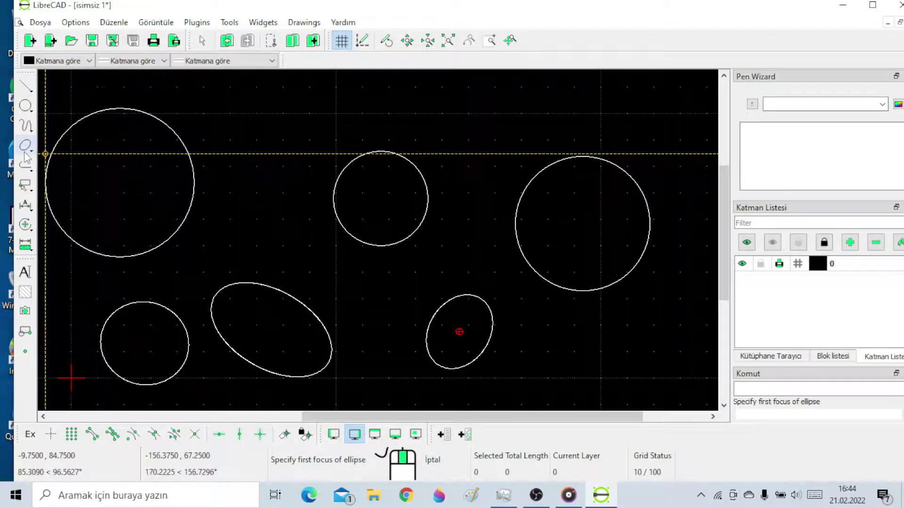
- Draw two nearly closed arcs by centre, point and angles between the two leftmost upper circles, with radii of about 14 and 35 units
left_click(26, 125)
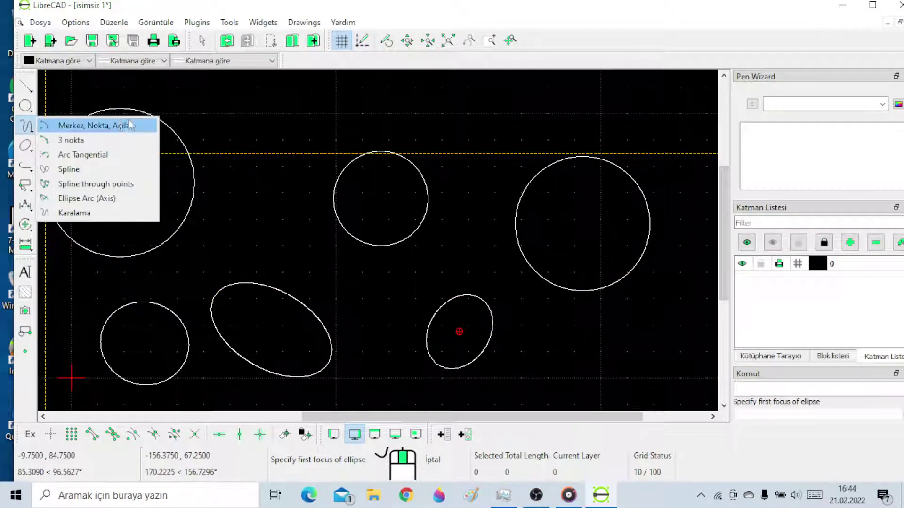
left_click(120, 126)
left_click(200, 112)
left_click(235, 127)
left_click(261, 115)
left_click(280, 178)
left_click(327, 142)
left_click(417, 128)
left_click(306, 158)
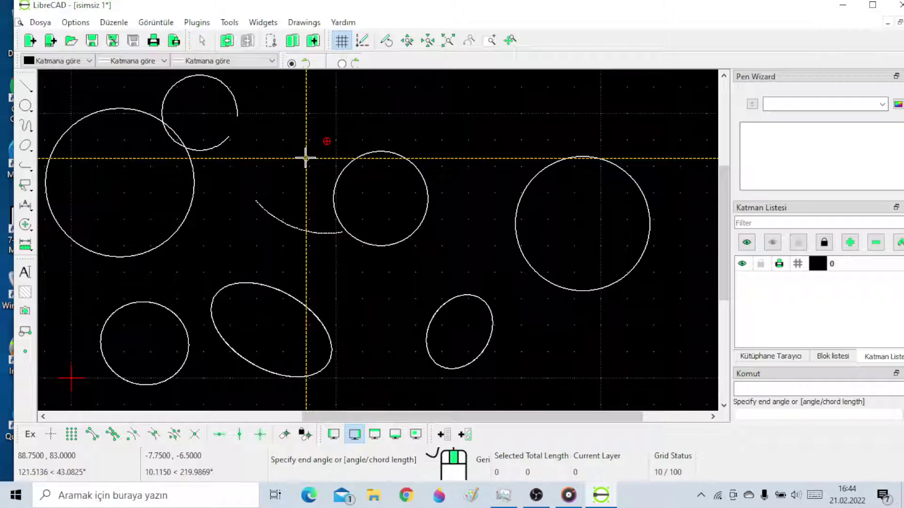
left_click(289, 153)
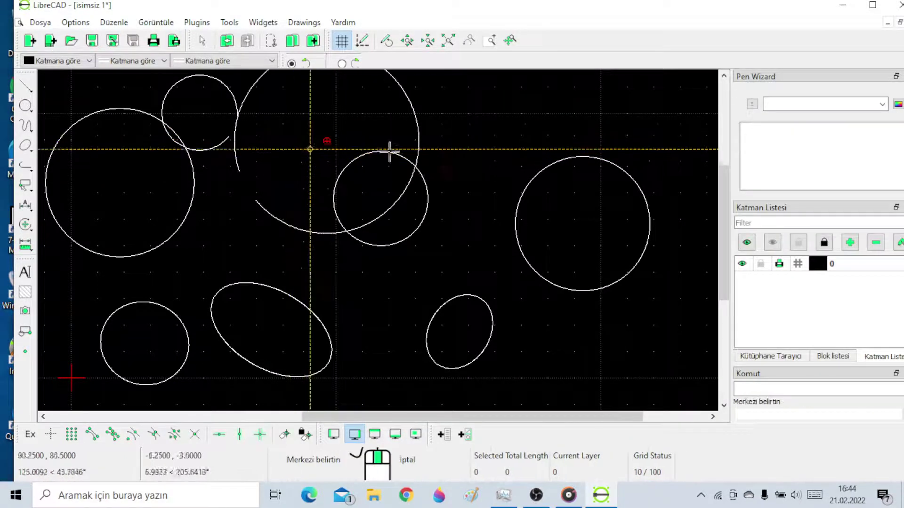
- Draw a nearly closed arc beside the rightmost circle and a short arc just above the smallest ellipse
left_click(510, 174)
left_click(472, 147)
left_click(498, 183)
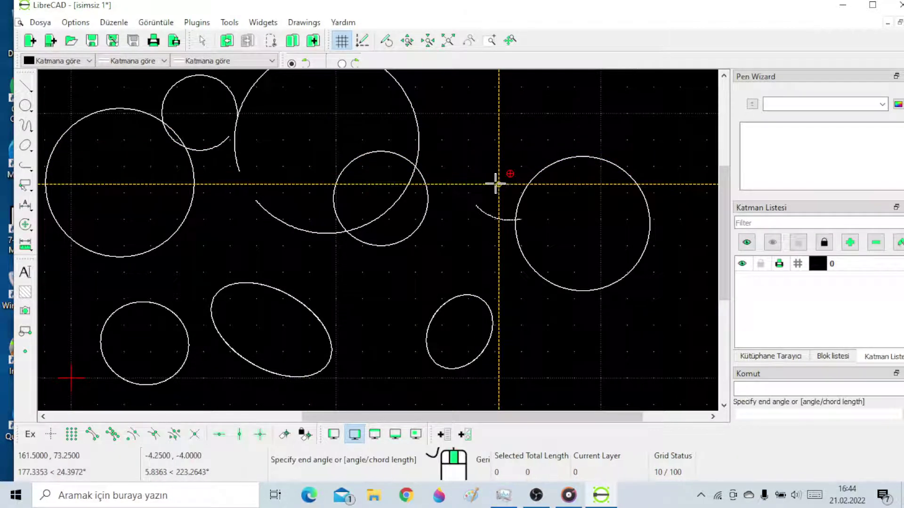
left_click(479, 179)
left_click(487, 264)
left_click(473, 294)
left_click(427, 268)
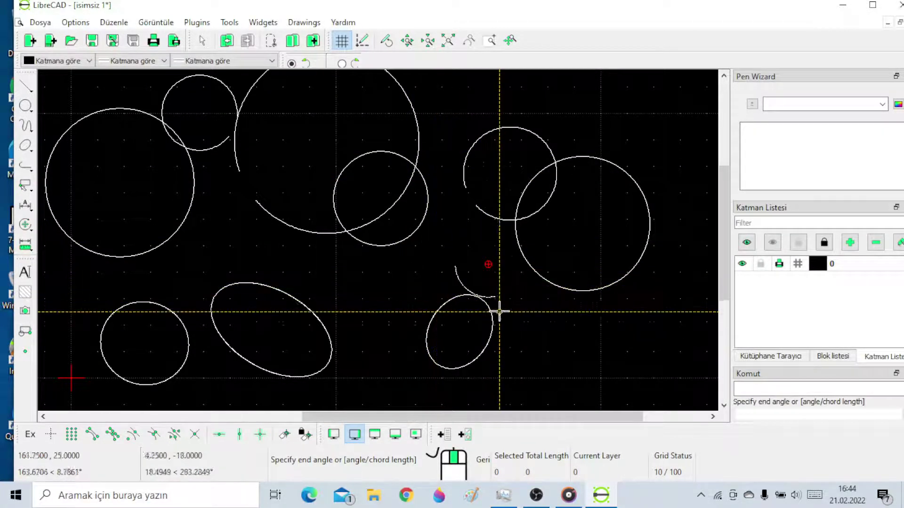
left_click(541, 323)
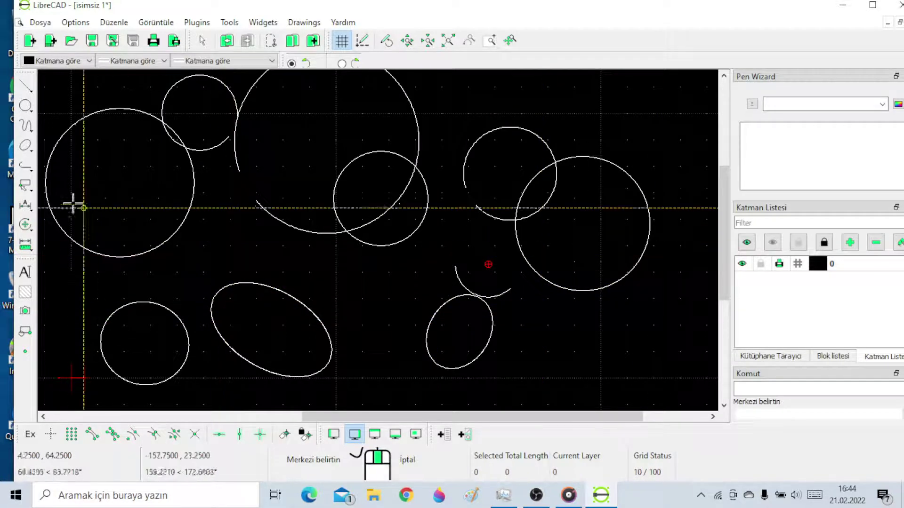
- Draw an open zigzag polyline of ten points around the rightmost circle, from about (148, 103) to about (212, -1)
left_click(31, 170)
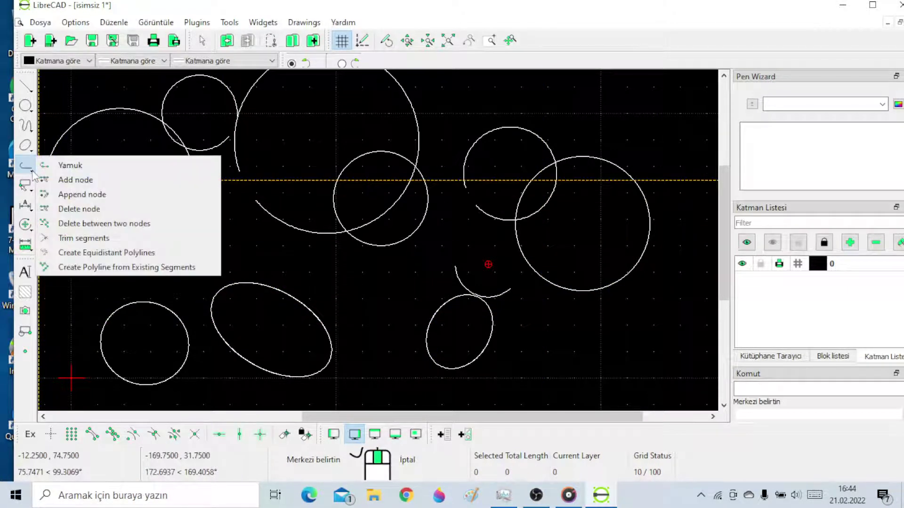
left_click(70, 165)
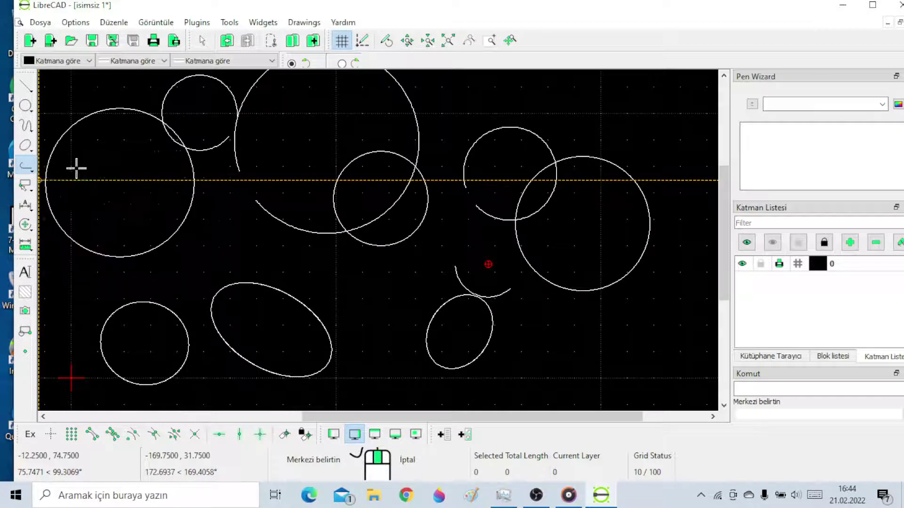
left_click(464, 105)
left_click(510, 121)
left_click(543, 91)
left_click(596, 115)
left_click(625, 148)
left_click(654, 110)
left_click(684, 153)
left_click(649, 217)
left_click(678, 266)
left_click(631, 379)
right_click(569, 375)
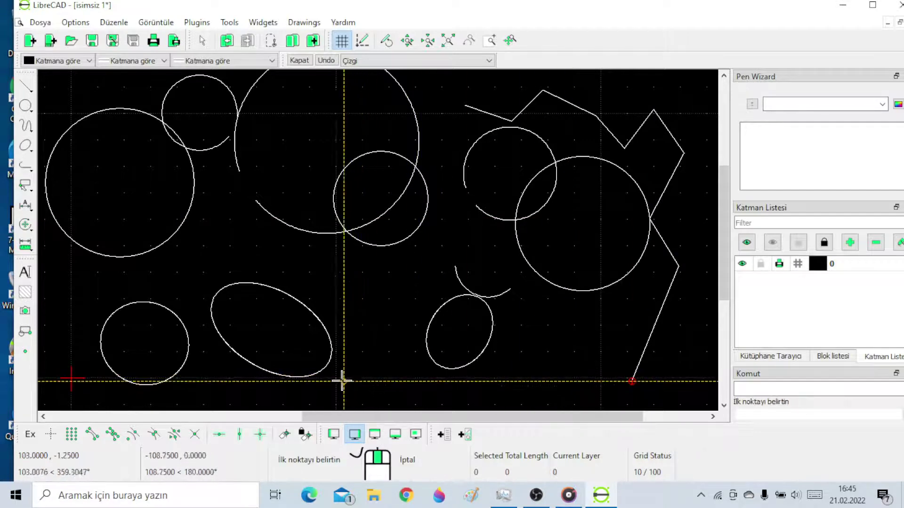
- Close LibreCAD without saving the drawing, and launch Autodesk Fusion 360 from the desktop
left_click(895, 6)
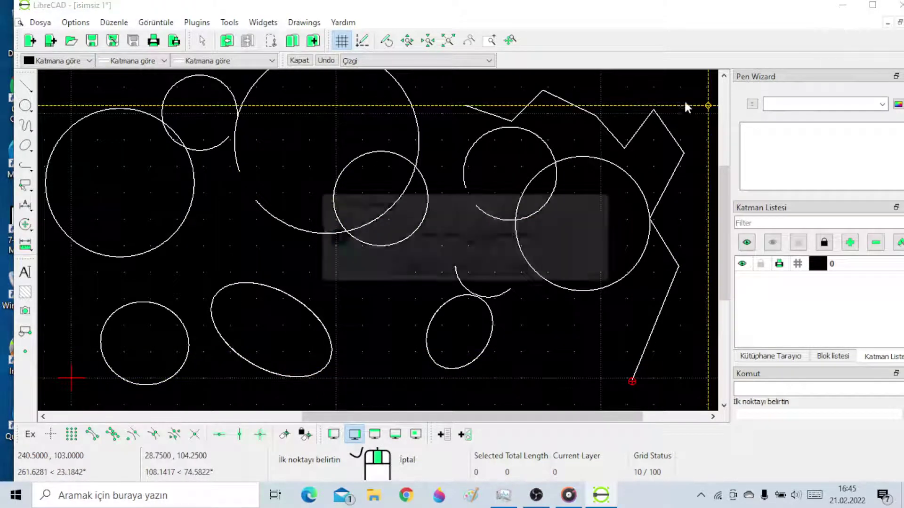
left_click(480, 267)
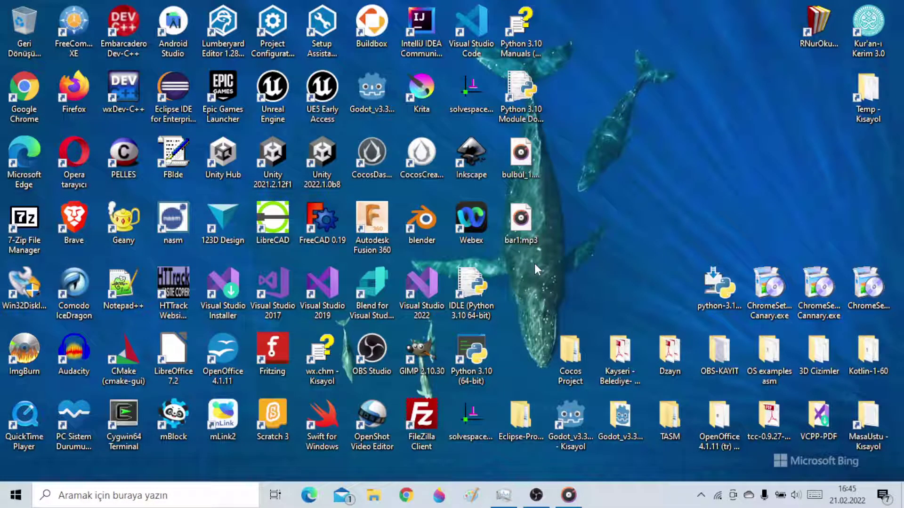
double_click(375, 229)
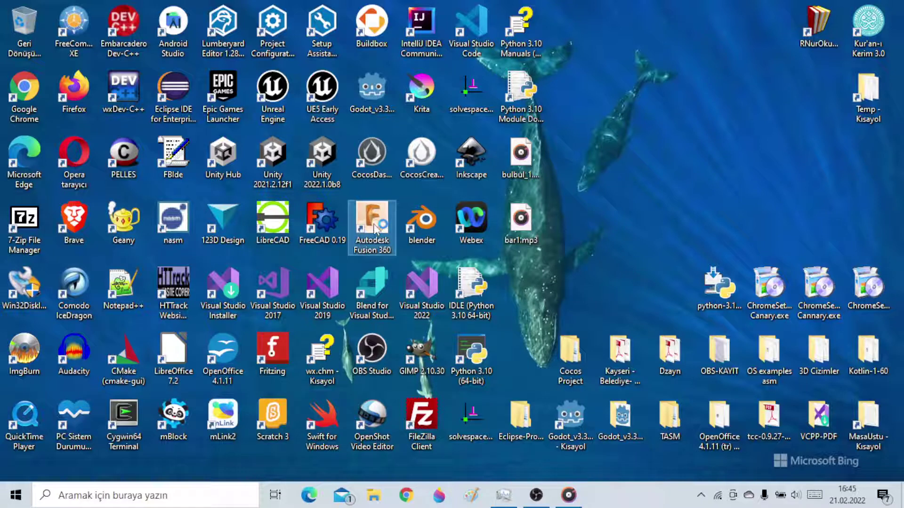
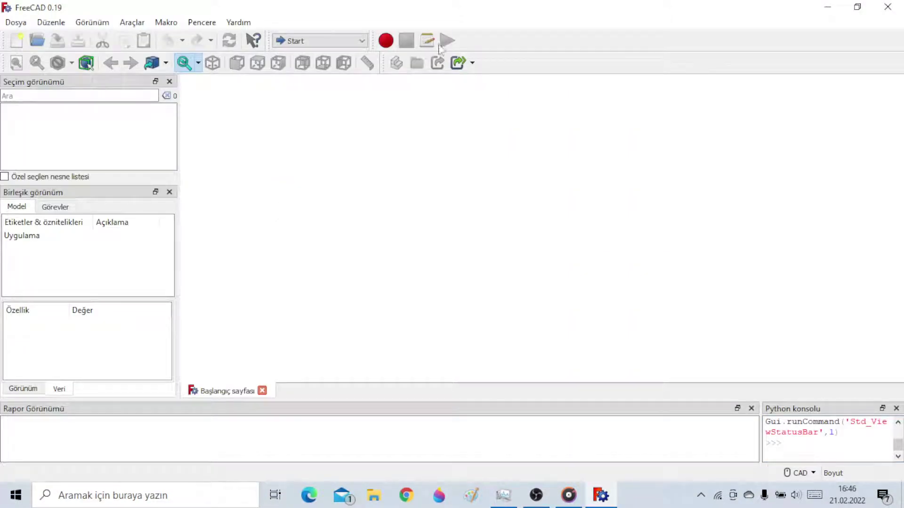
- In FreeCAD, switch to the Part Design workbench and create a body in a new document
left_click(363, 40)
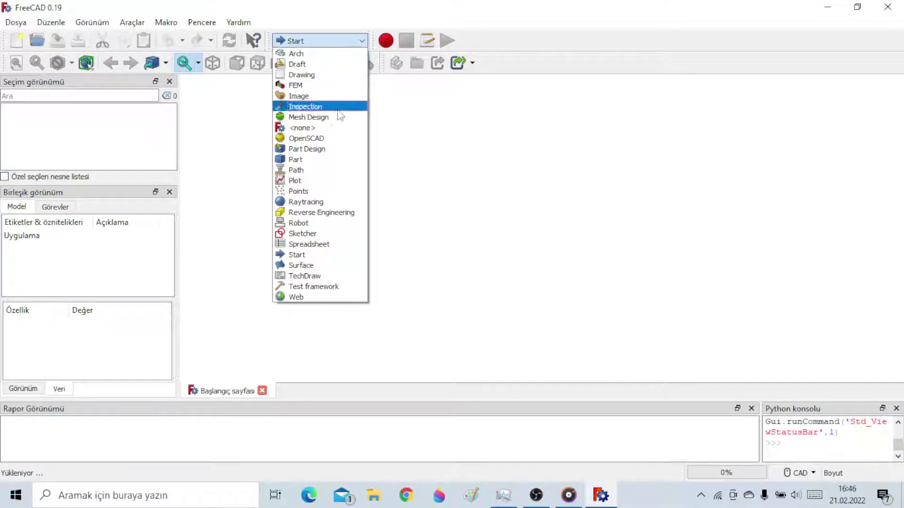
left_click(330, 149)
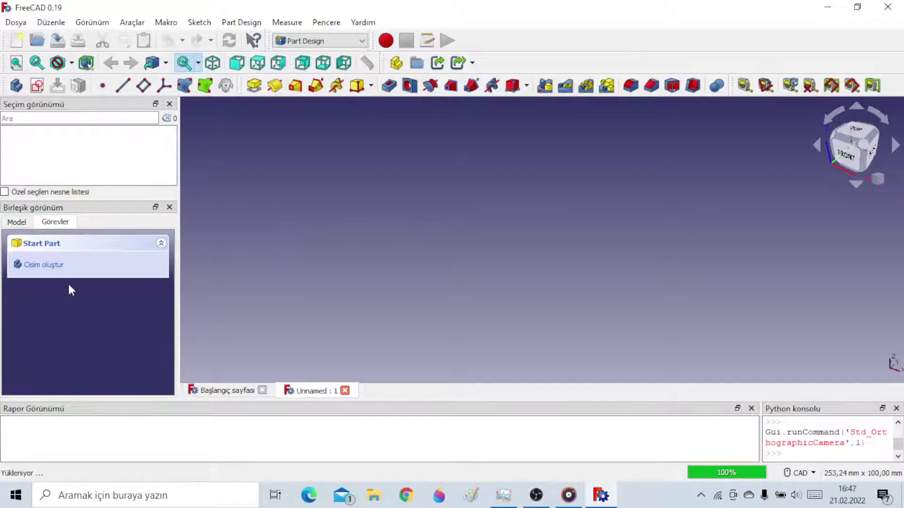
left_click(58, 270)
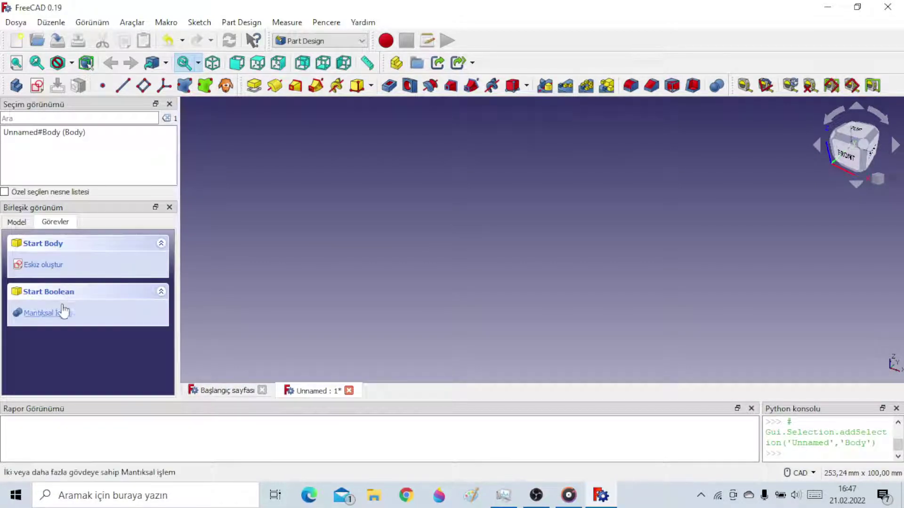
- Create a sketch on the body's XY plane
left_click(42, 267)
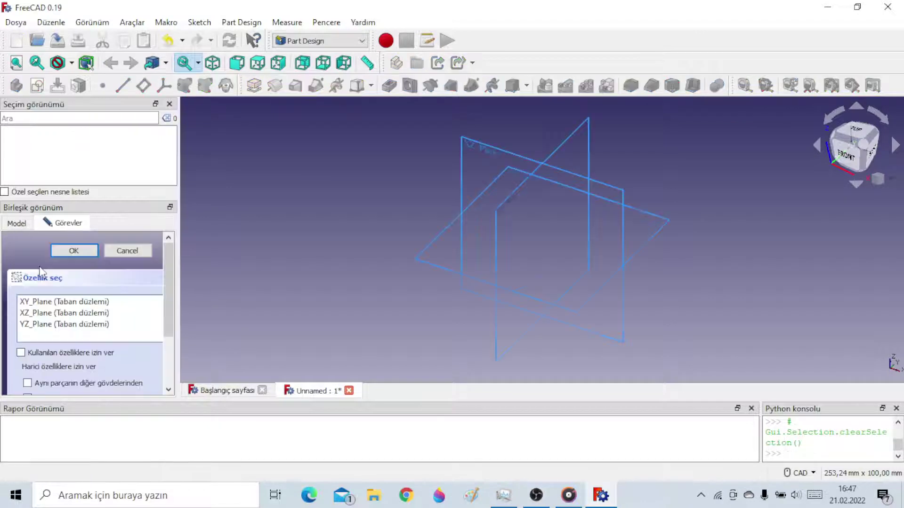
left_click(40, 303)
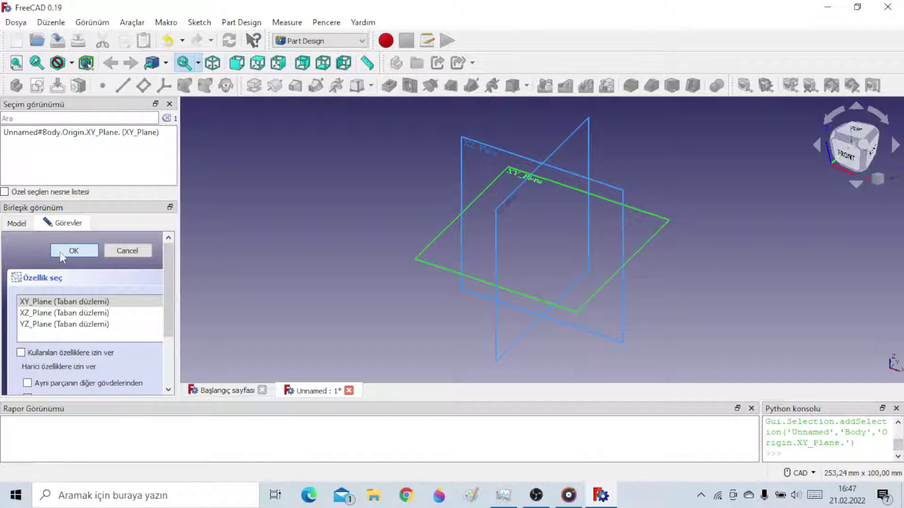
left_click(60, 252)
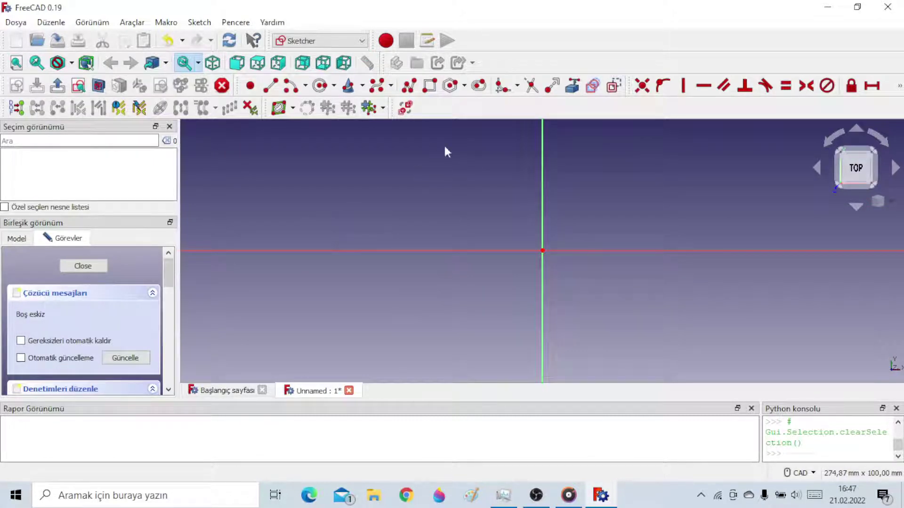
- Sketch a rectangle about 20 by 22 mm across the horizontal axis and a hexagon of about 33.7 mm radius beside it
left_click(429, 85)
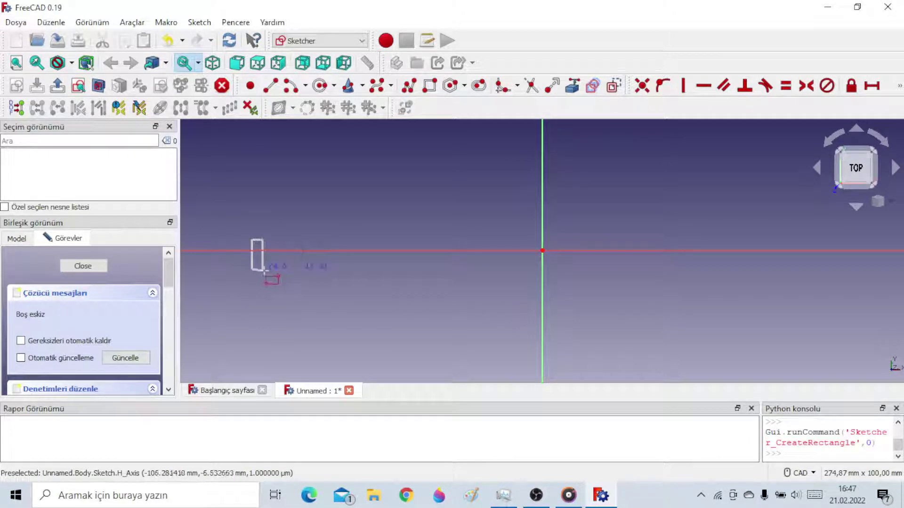
left_click(305, 297)
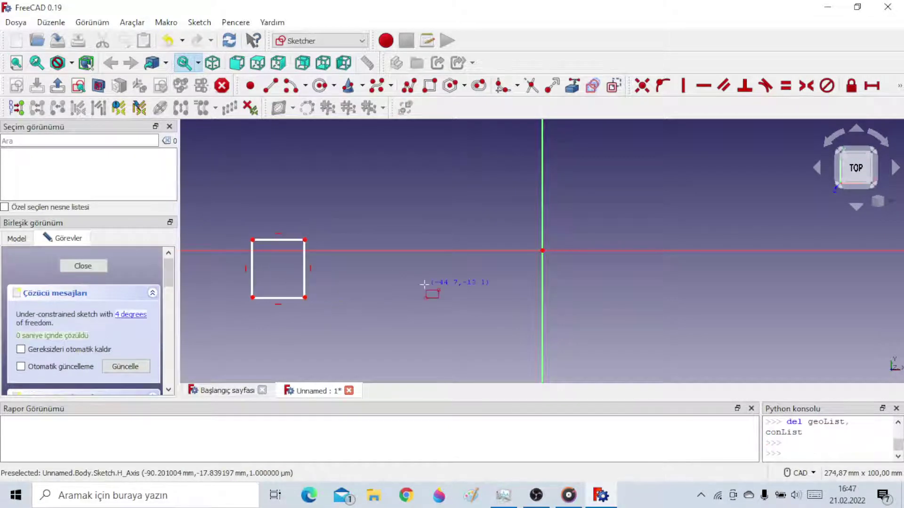
left_click(451, 85)
left_click(394, 229)
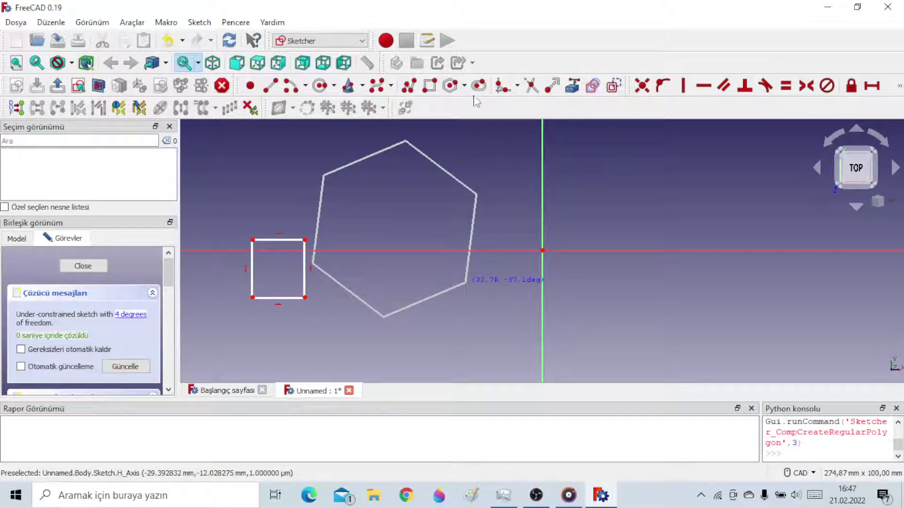
- Sketch a horizontal slot about 94 mm long and 59 mm wide around the origin, beside the hexagon
left_click(478, 85)
left_click(562, 217)
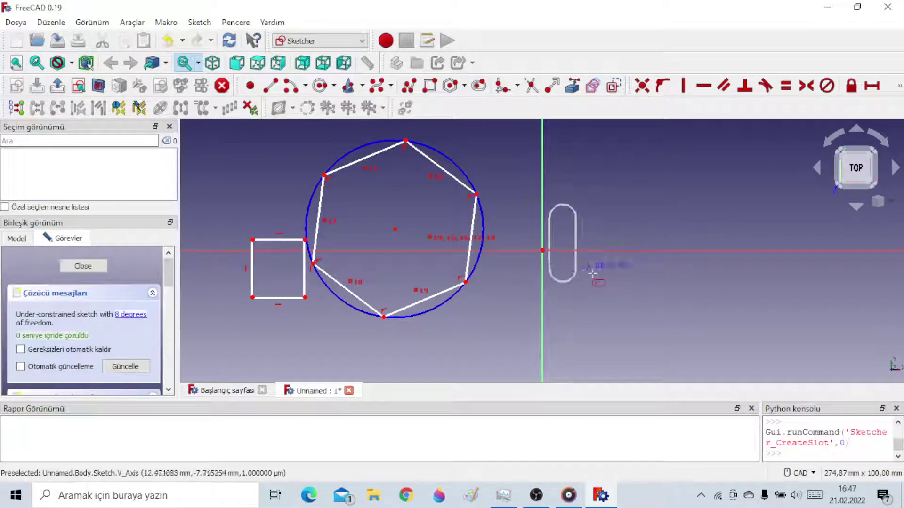
left_click(657, 295)
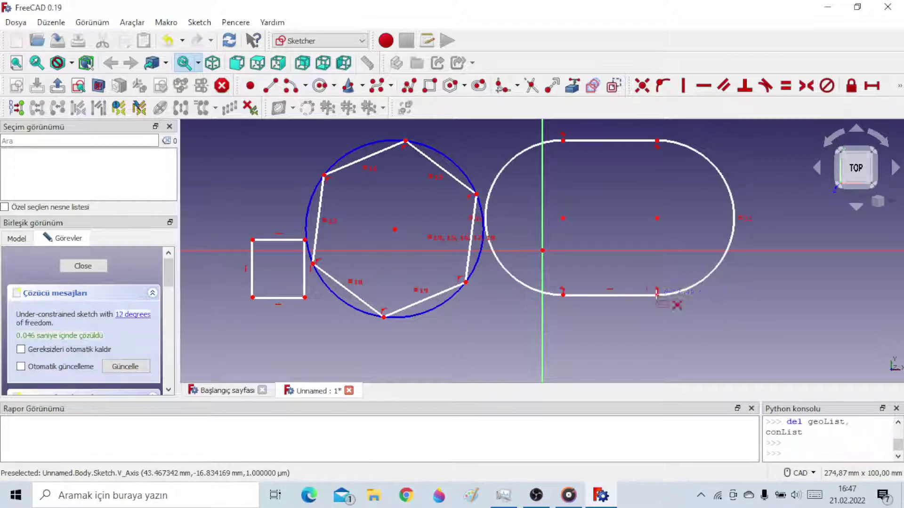
- Sketch an open zigzag polyline of eight segments beneath the shapes, running from under the rectangle to past the slot's far end
left_click(409, 86)
left_click(278, 332)
left_click(348, 361)
left_click(397, 331)
double_click(486, 357)
left_click(526, 329)
left_click(625, 356)
left_click(674, 341)
left_click(752, 368)
left_click(764, 306)
left_click(764, 305)
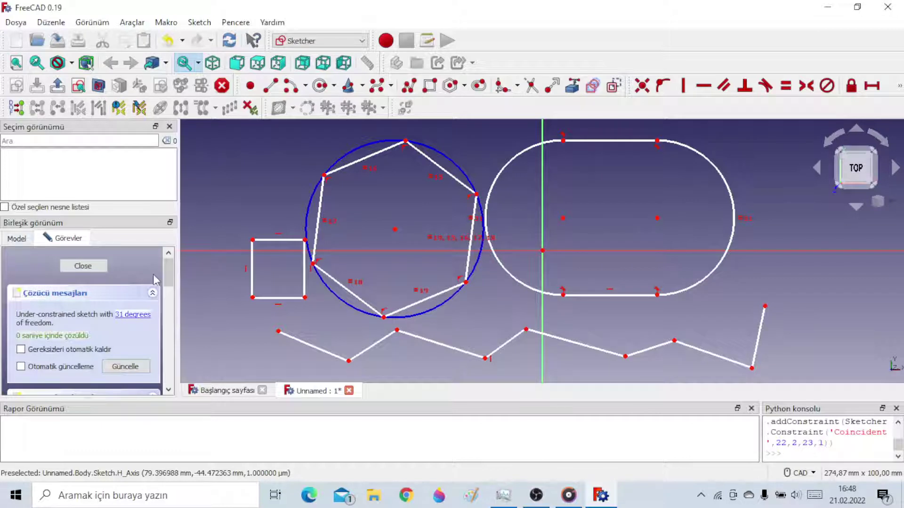
- Examine the sketch's solver messages, constraint list and element list, and the document's model tree
left_click_drag(168, 272, 170, 377)
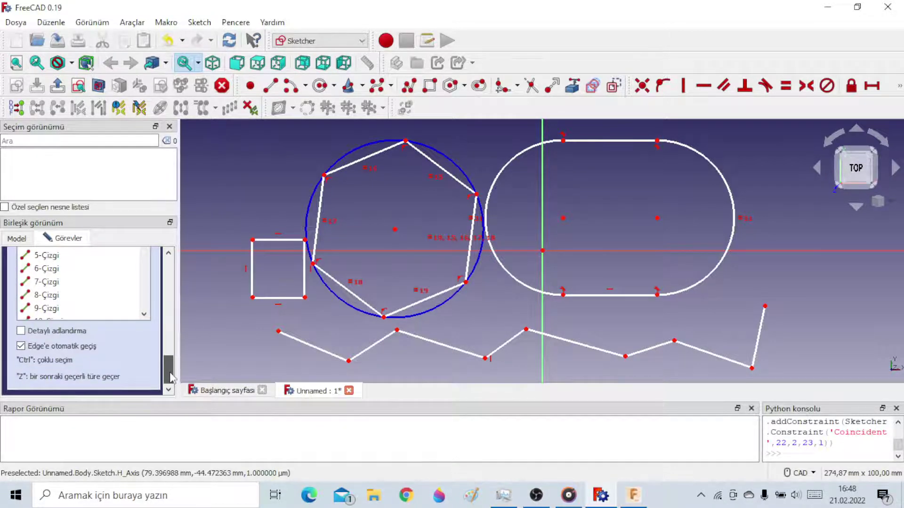
left_click_drag(170, 376, 171, 276)
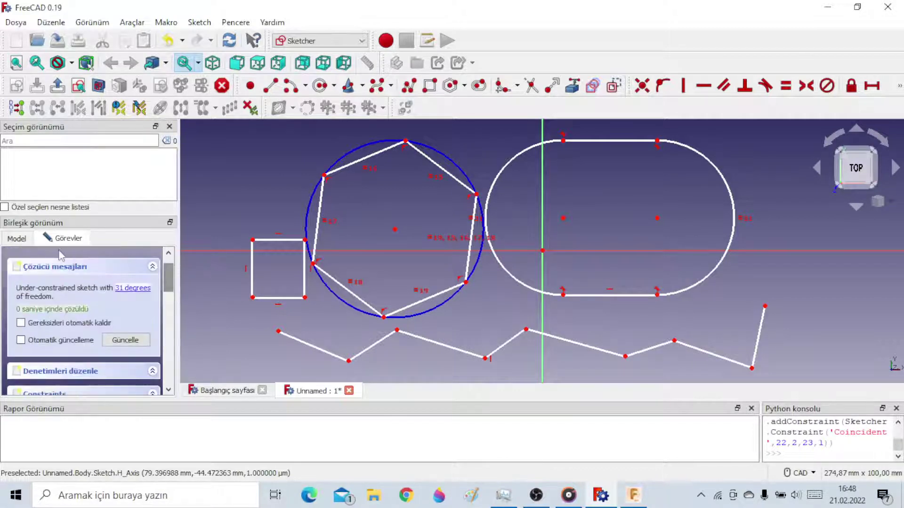
left_click(16, 238)
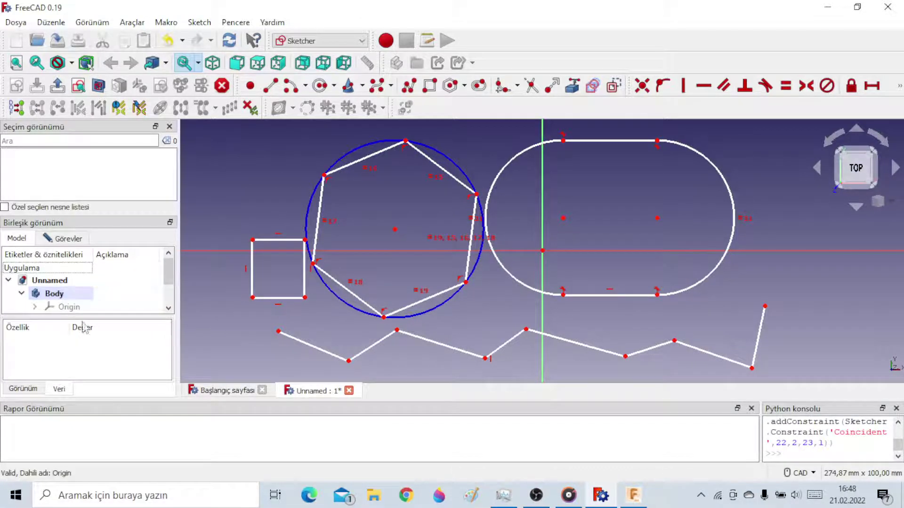
left_click(76, 241)
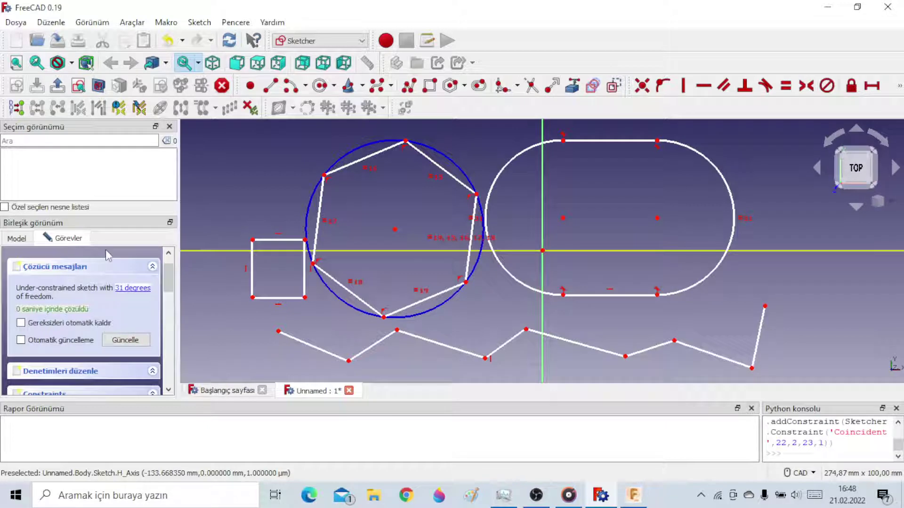
left_click(16, 239)
left_click(65, 238)
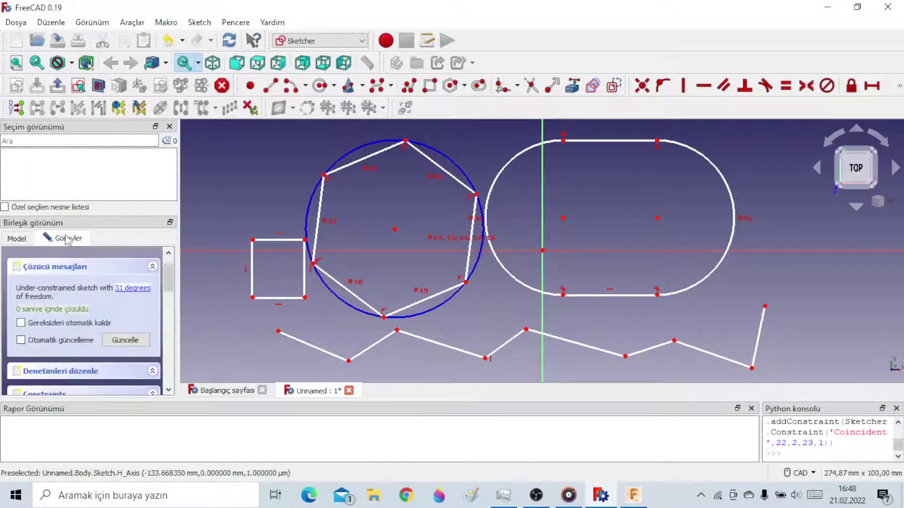
scroll(105, 317, "down", 3)
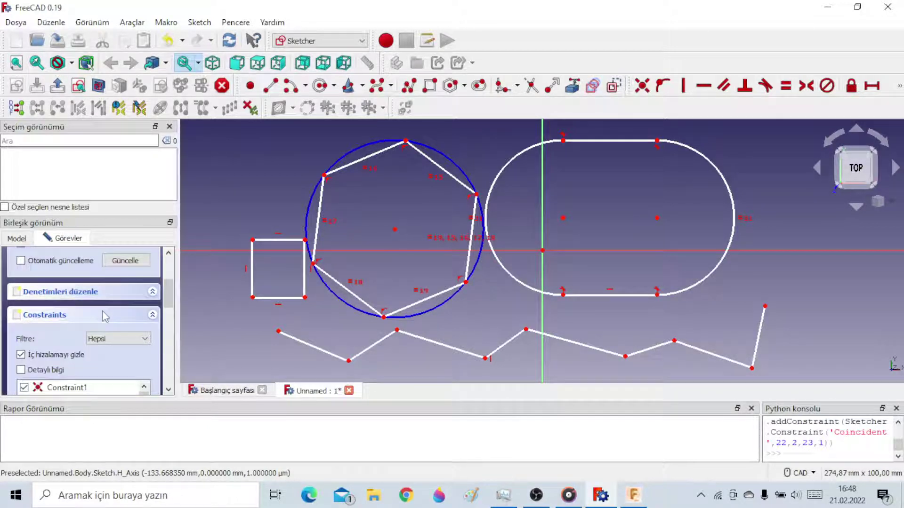
scroll(104, 316, "up", 1)
scroll(104, 316, "down", 4)
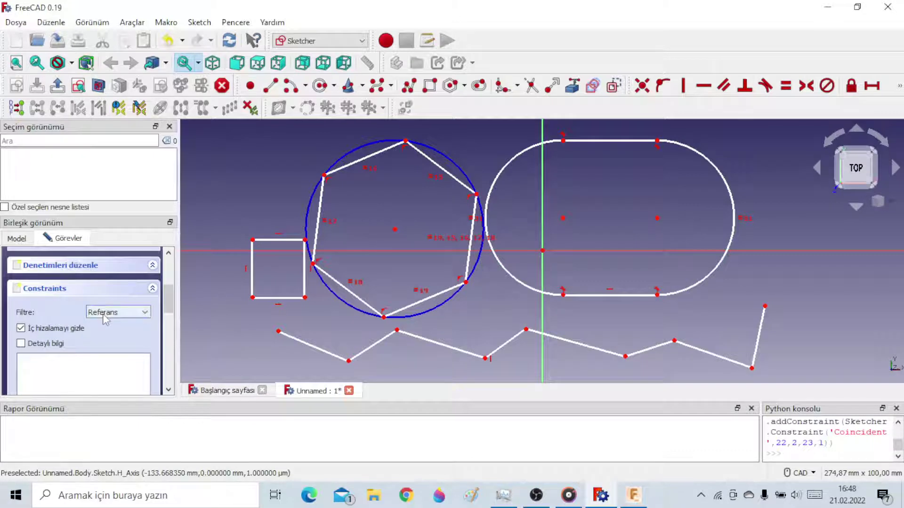
scroll(116, 332, "down", 5)
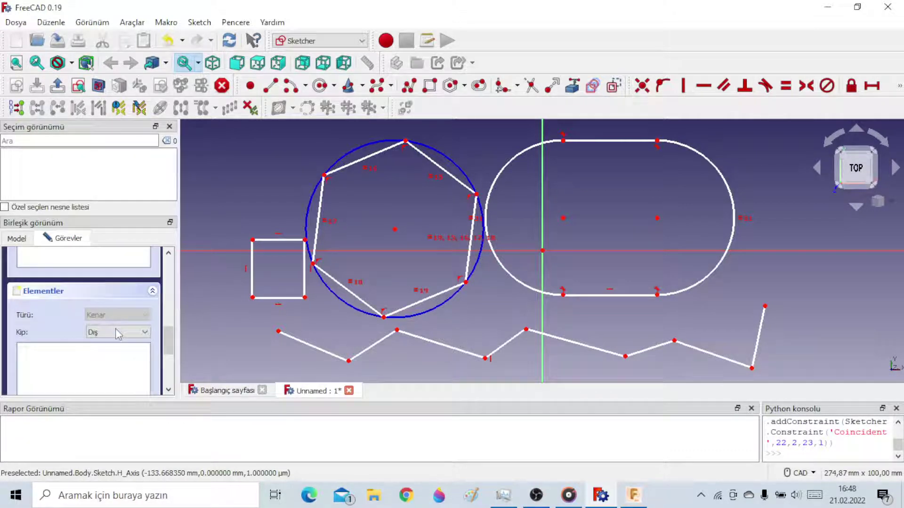
scroll(47, 330, "down", 3)
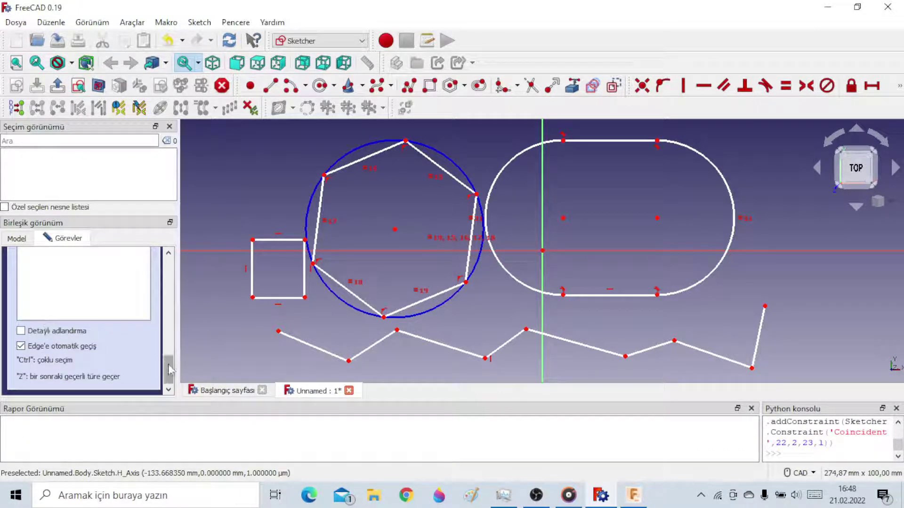
left_click_drag(169, 368, 182, 230)
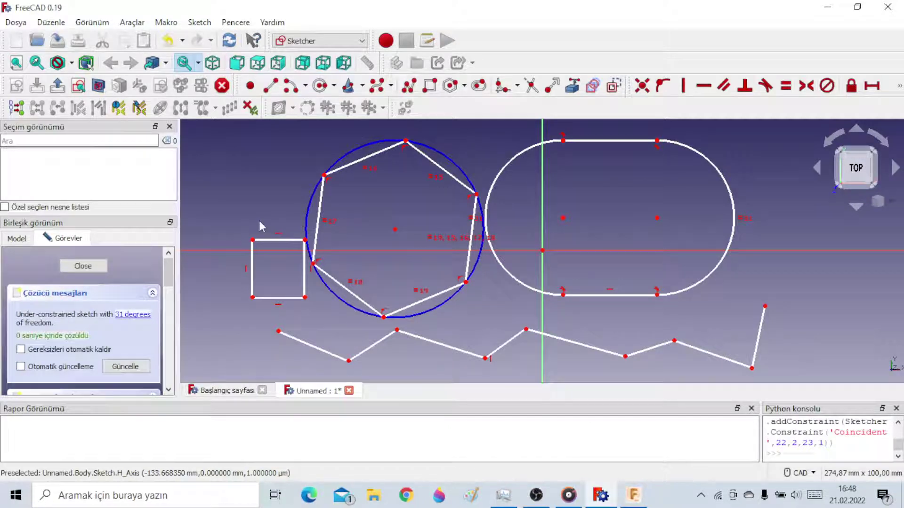
- Finish the sketch, clear the selection and try to pad the sketched profiles with a length of 10 mm
left_click(75, 272)
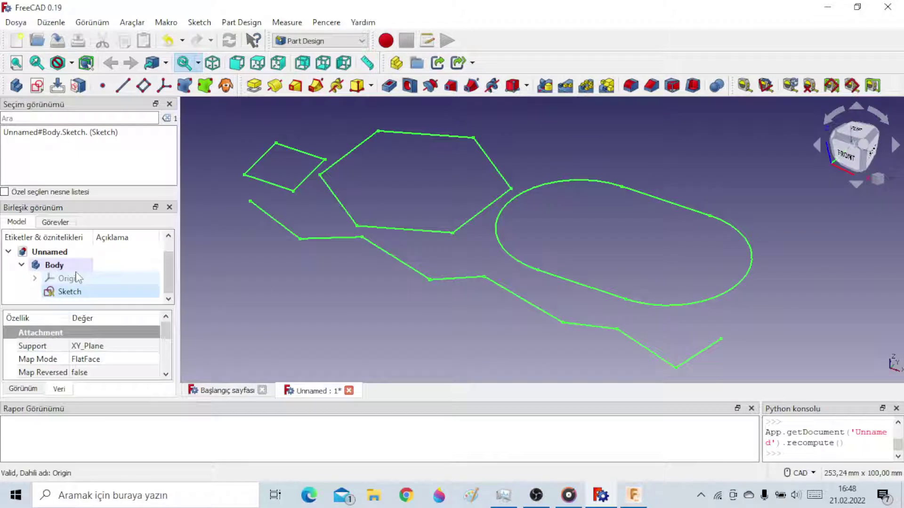
left_click(288, 192)
left_click(216, 149)
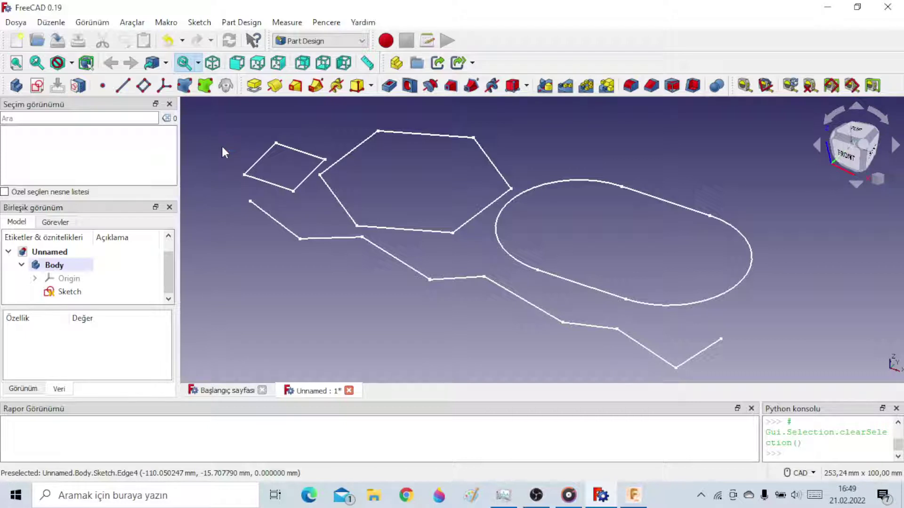
left_click(254, 87)
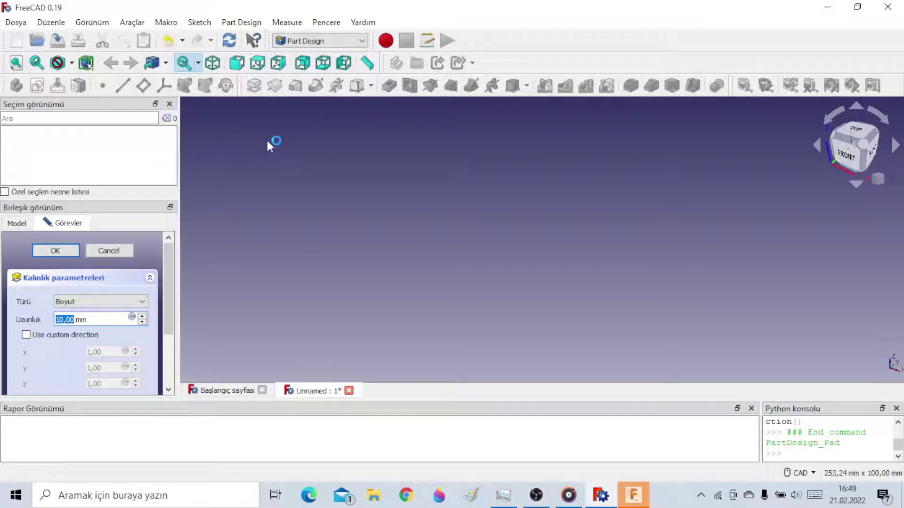
left_click(55, 251)
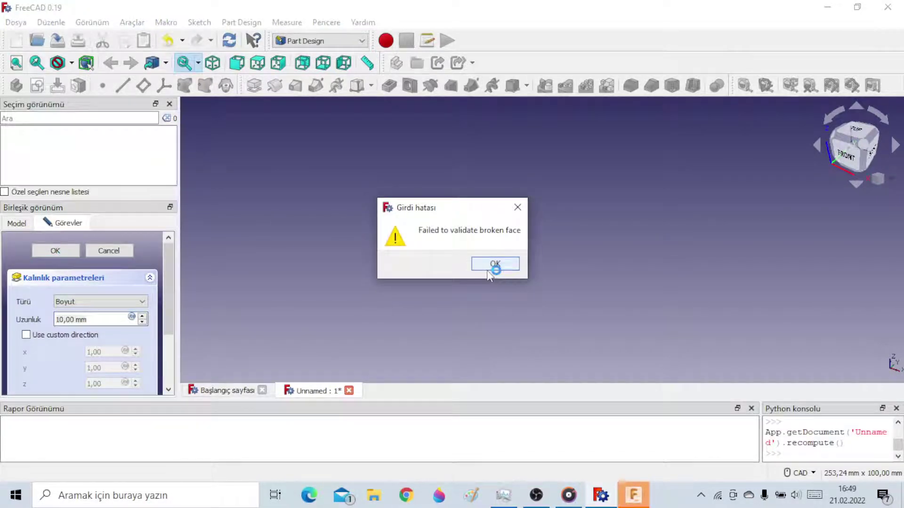
- Dismiss the input error dialog and cancel the pad of the whole sketch
left_click(494, 264)
left_click(115, 249)
left_click(114, 249)
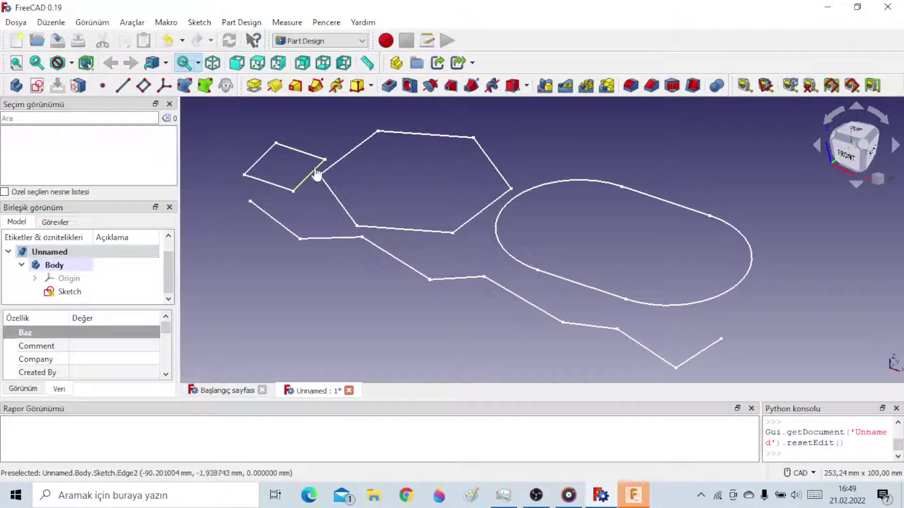
- Try to pad the small four-sided profile by 10 mm from its four selected edges, and cancel the operation
left_click(255, 164)
left_click(262, 182)
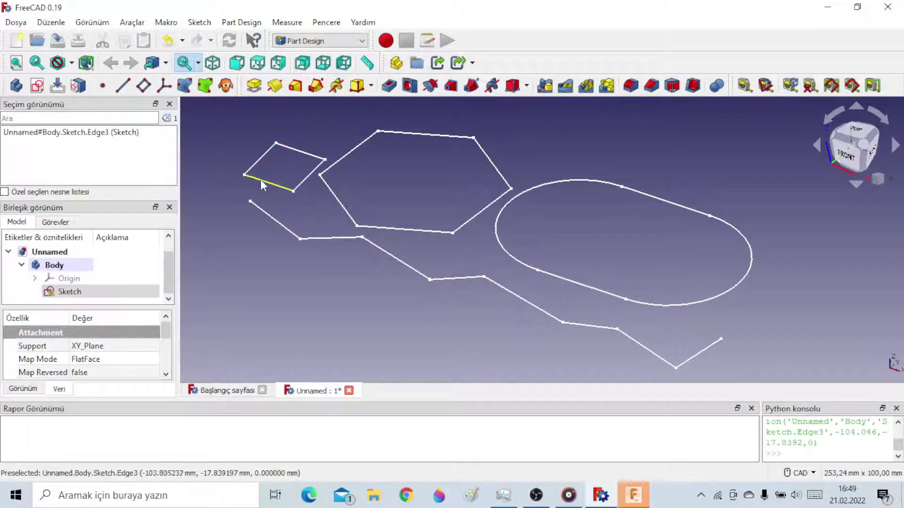
left_click(262, 152)
left_click(291, 147)
left_click(303, 175)
left_click(278, 187)
left_click(260, 162, "ctrl")
left_click(295, 150, "ctrl")
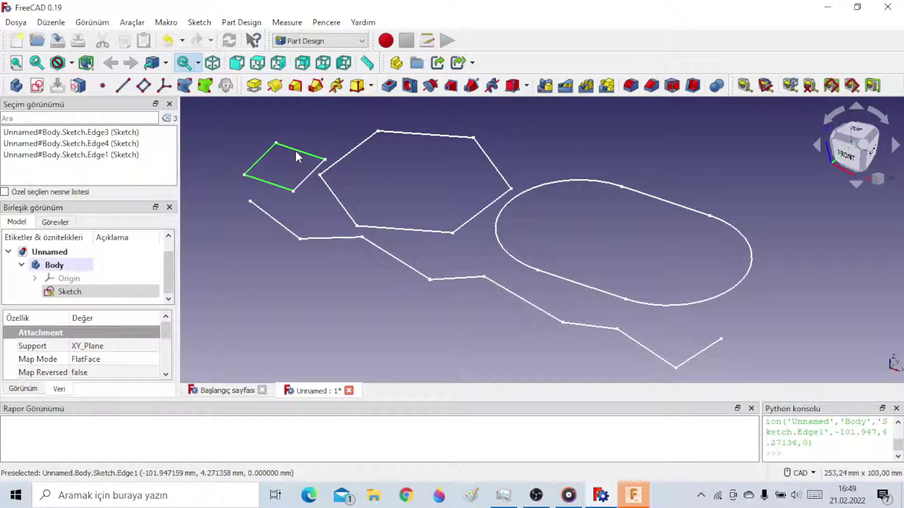
left_click(304, 179, "ctrl")
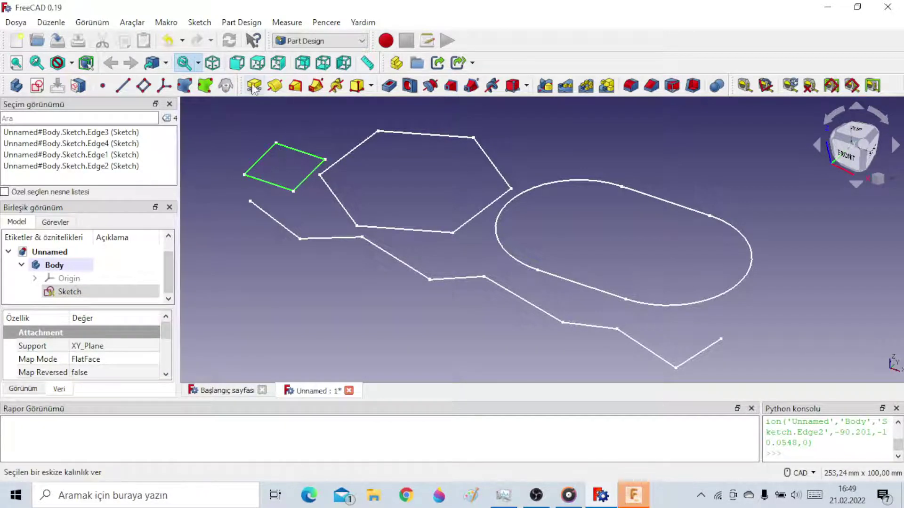
left_click(254, 85)
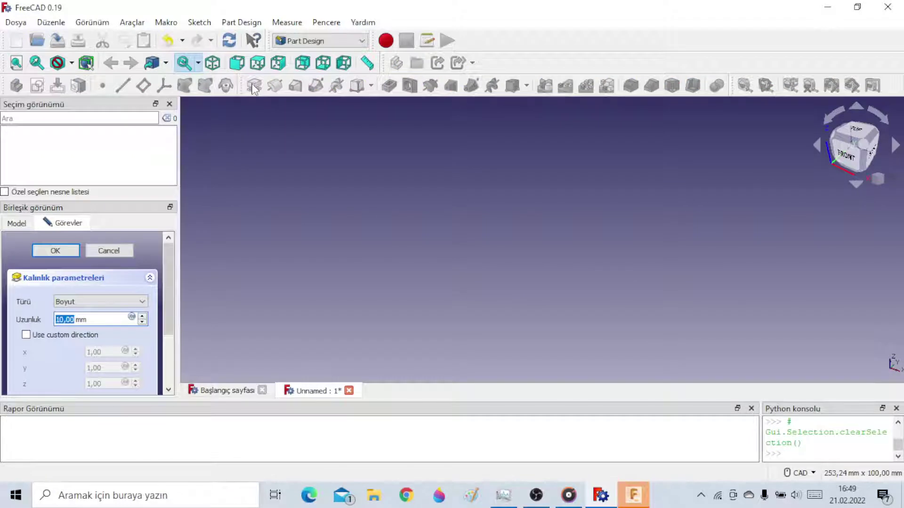
left_click(61, 251)
left_click(495, 261)
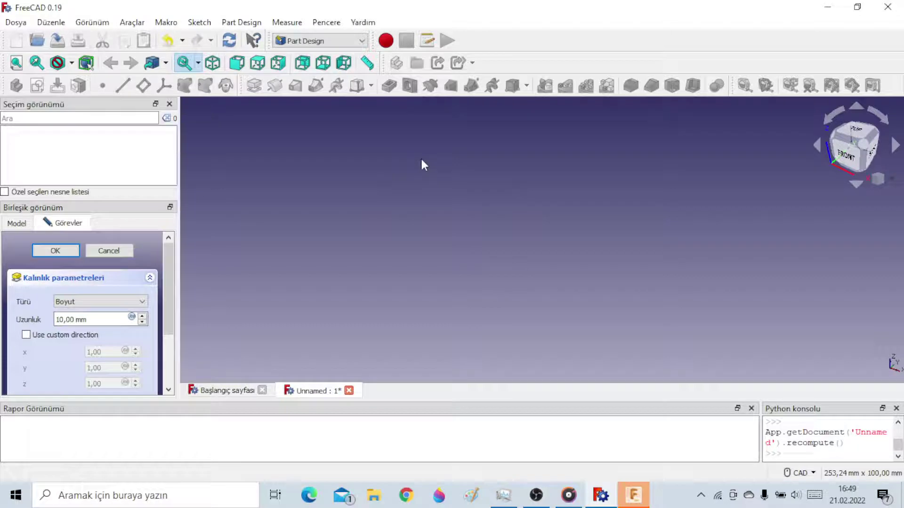
left_click(363, 24)
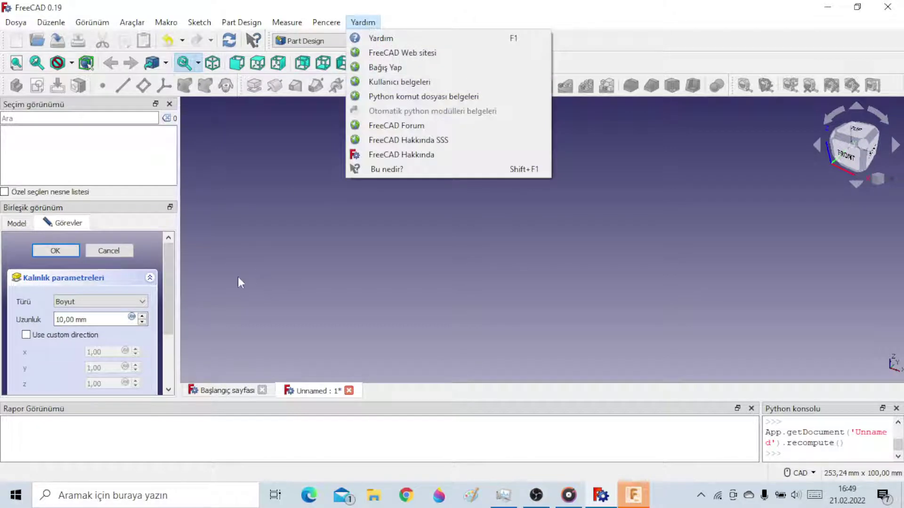
left_click(140, 262)
left_click(109, 251)
left_click(360, 21)
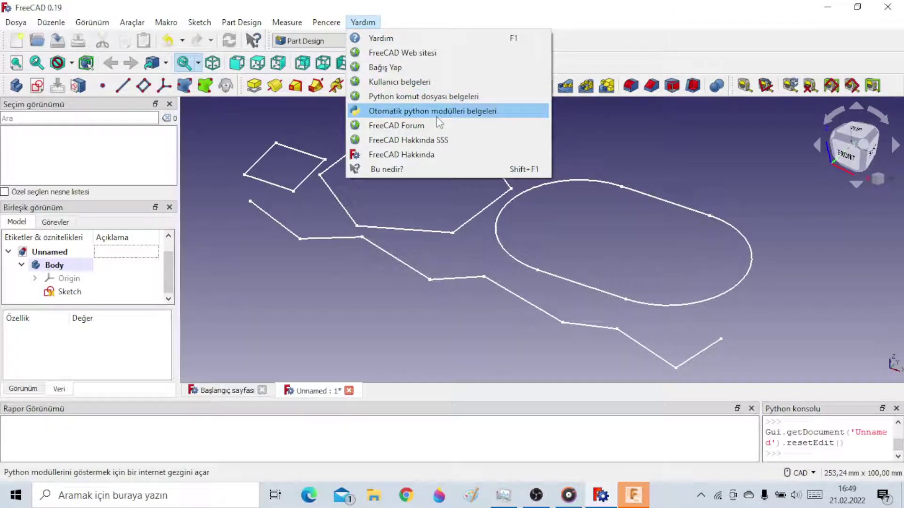
left_click(383, 249)
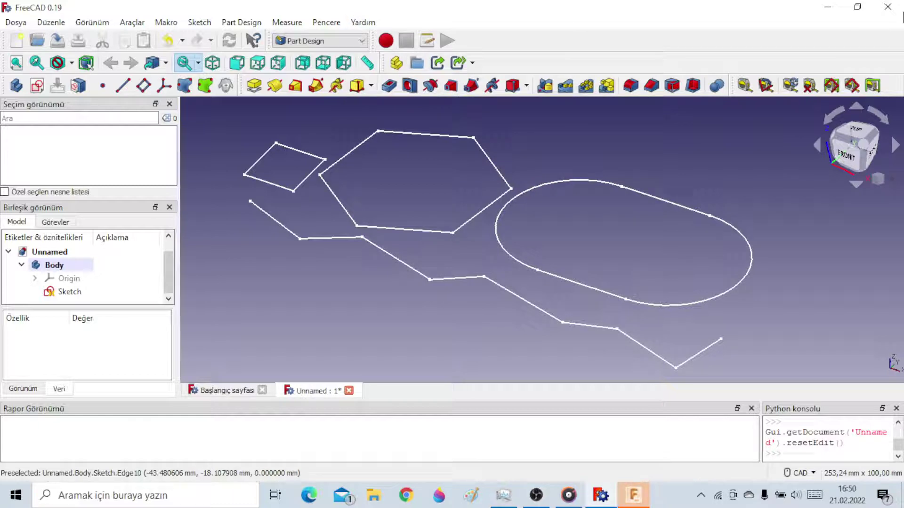
- Close FreeCAD and discard the unsaved changes to the document
left_click(887, 7)
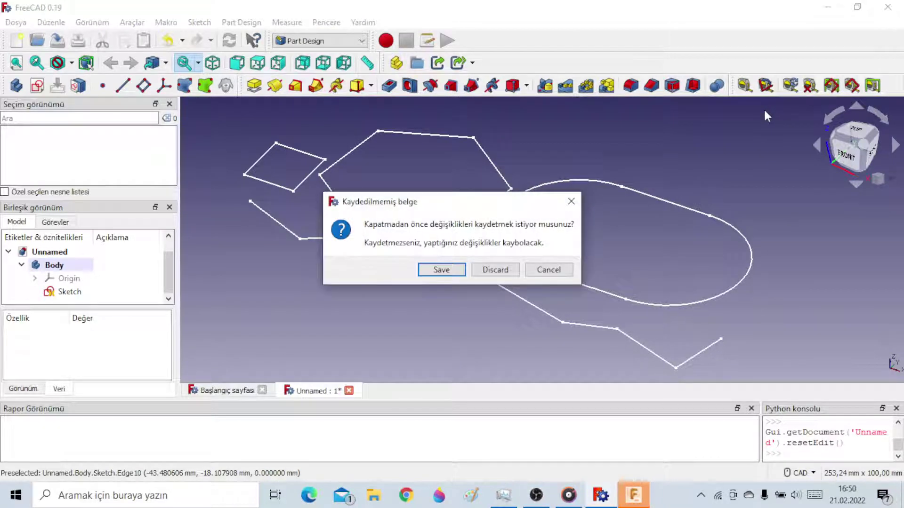
left_click(495, 271)
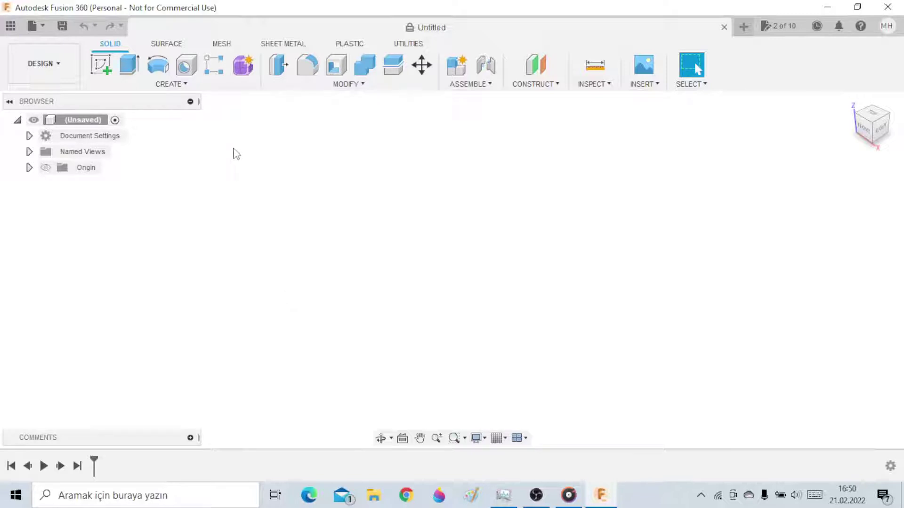
- Create a sketch on the horizontal origin plane and draw an open zigzag line of eight segments above the X axis
left_click(104, 68)
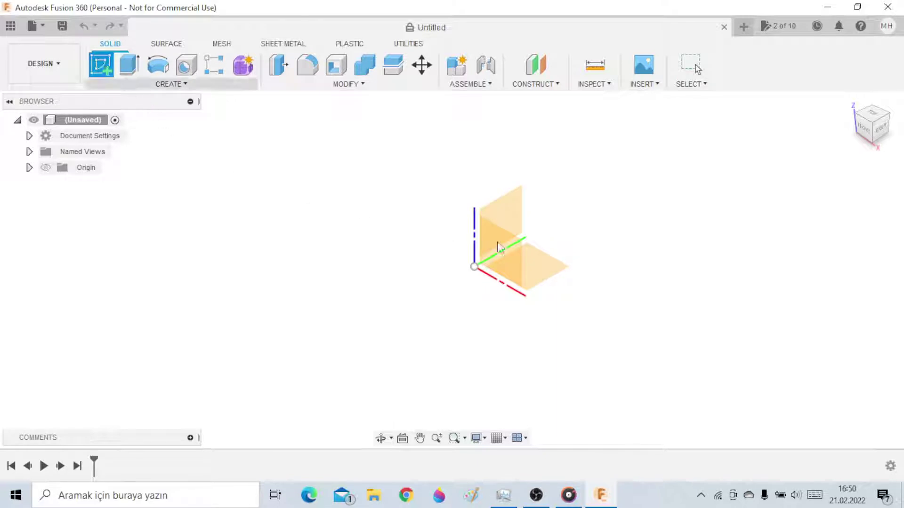
left_click(537, 273)
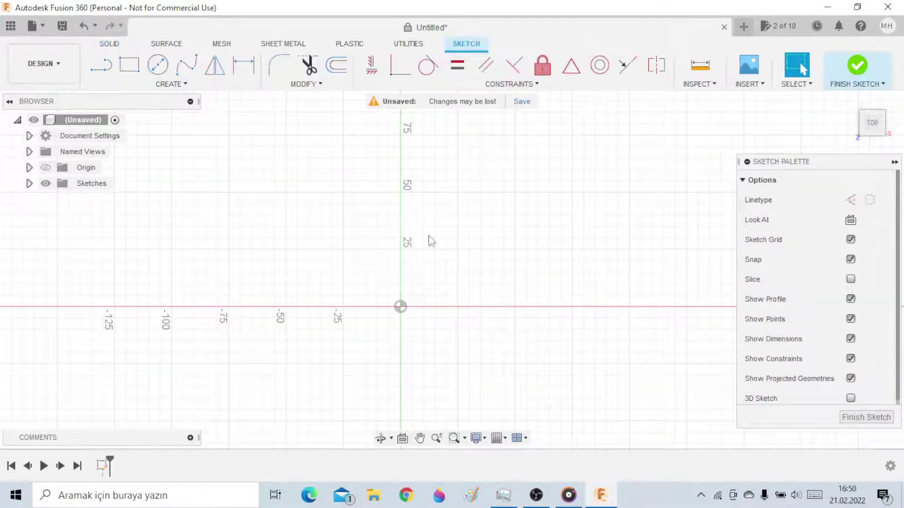
left_click(99, 68)
left_click(194, 204)
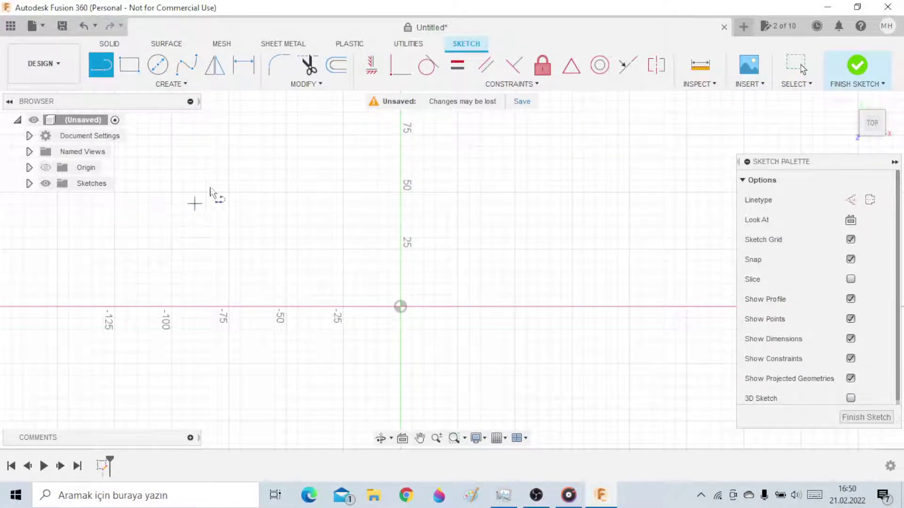
left_click(217, 181)
left_click(281, 212)
left_click(306, 186)
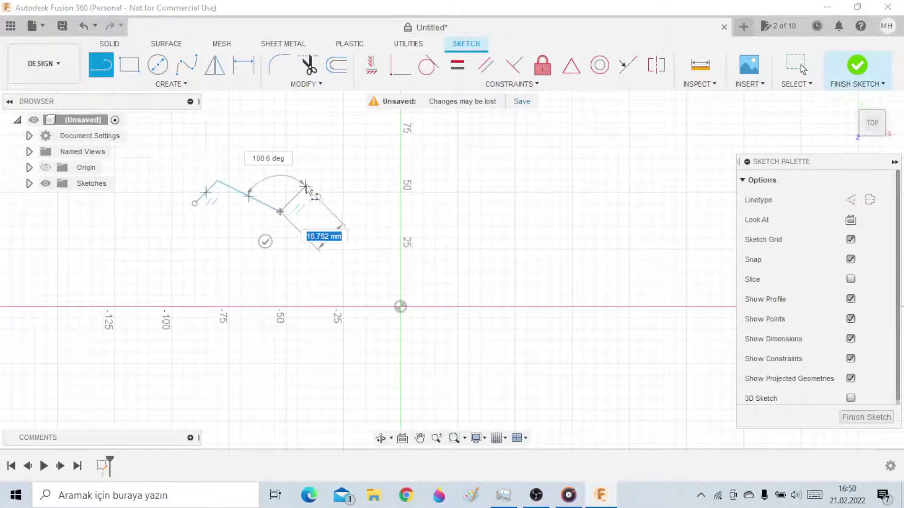
left_click(386, 225)
left_click(447, 187)
left_click(569, 199)
left_click(622, 224)
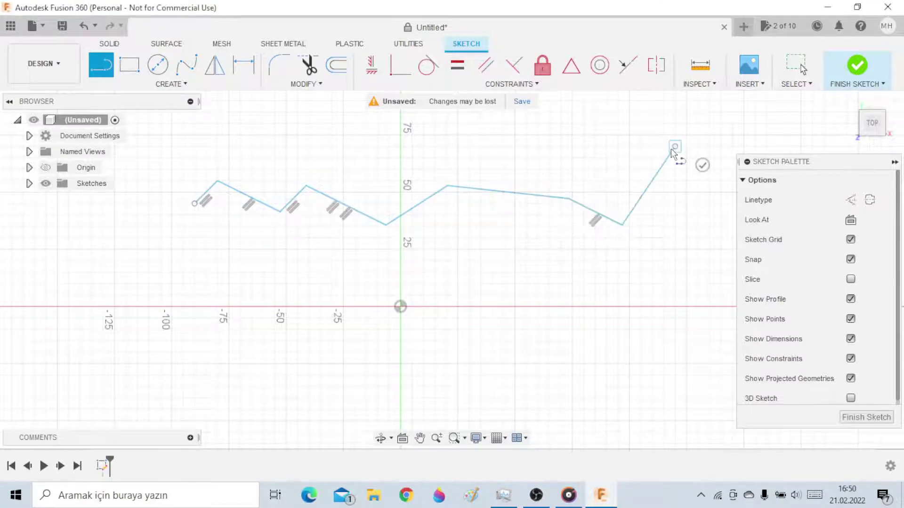
left_click(674, 148)
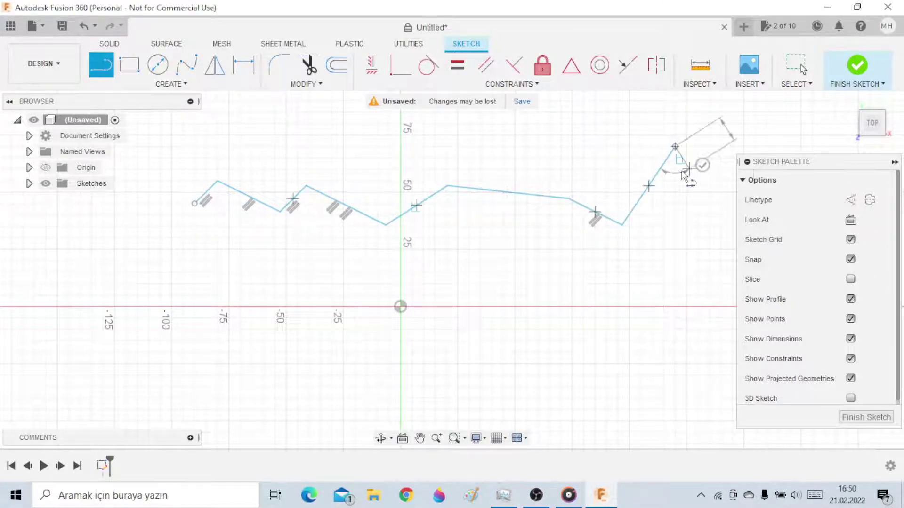
key("Escape")
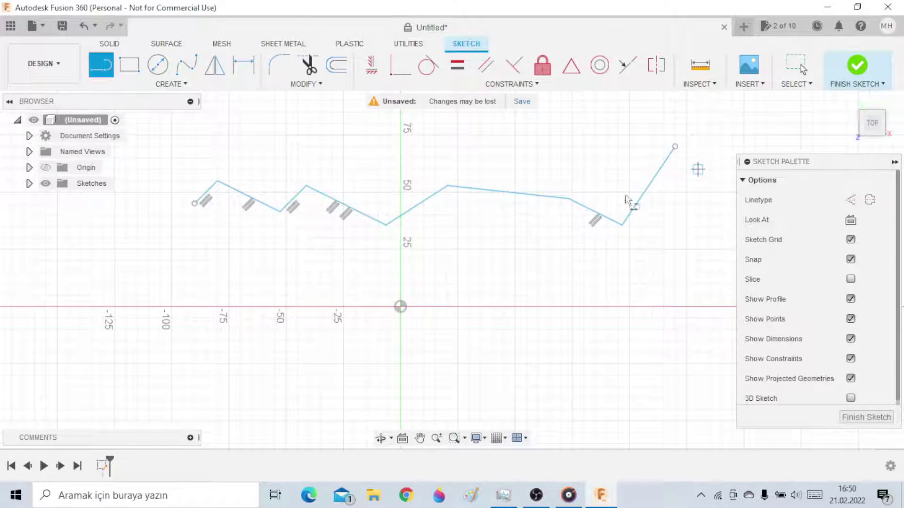
- Draw three centre-diameter circles of increasing size in a row below the zigzag line, the two larger ones overlapping
left_click(157, 65)
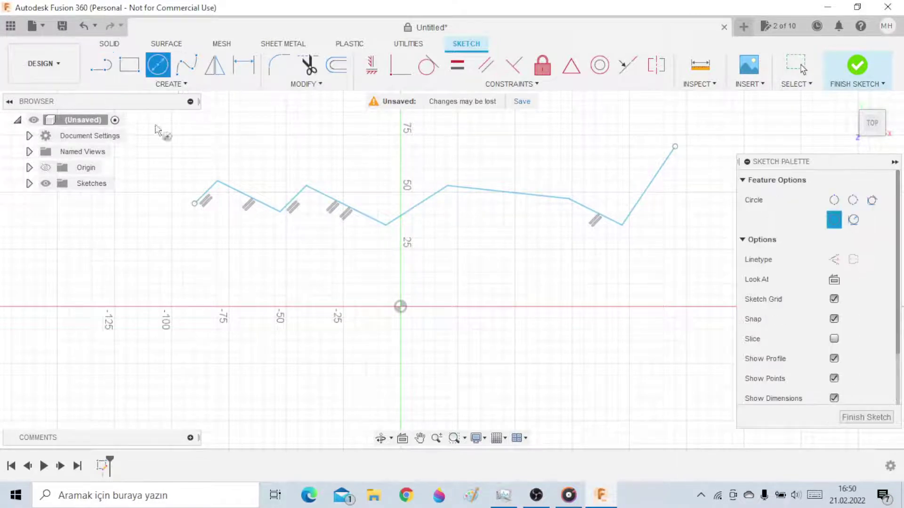
left_click(183, 260)
left_click(231, 250)
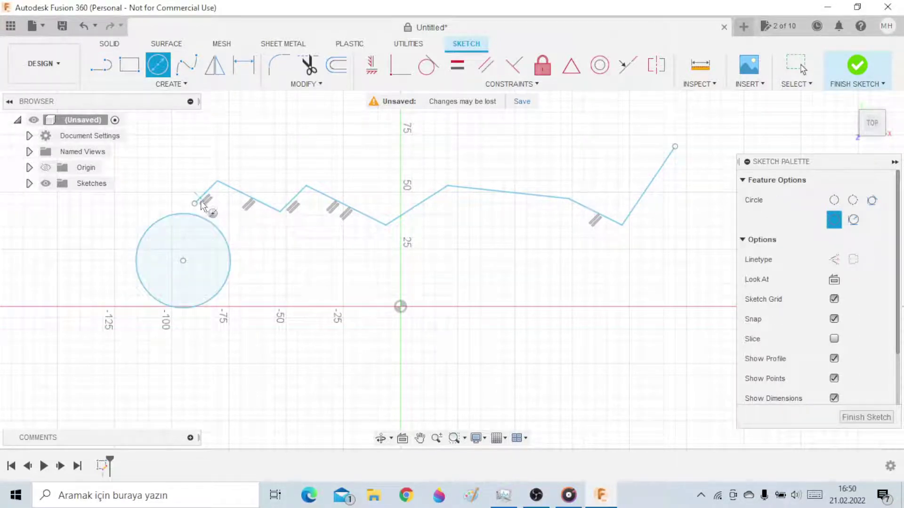
left_click(309, 261)
left_click(283, 321)
left_click(476, 270)
left_click(577, 374)
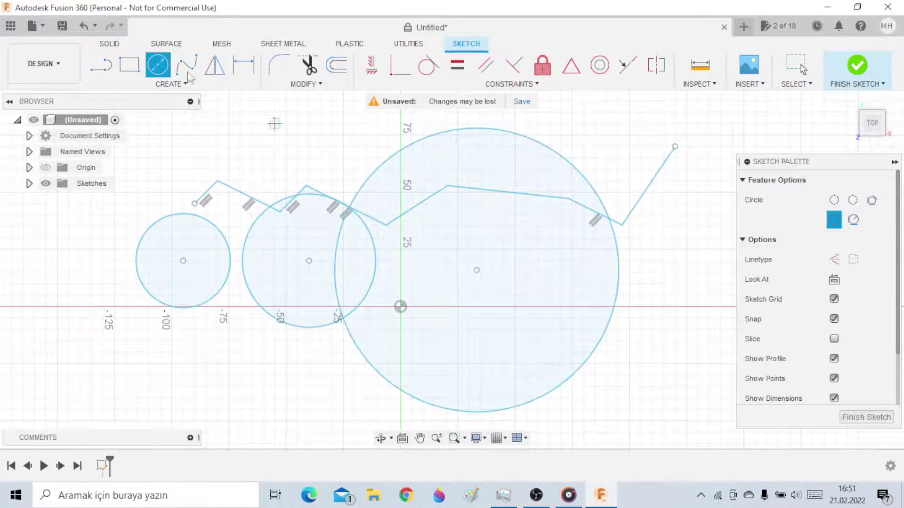
- Draw three two-point rectangles, one above the small circles and two beside the largest circle, and finish the sketch
left_click(140, 70)
left_click(178, 138)
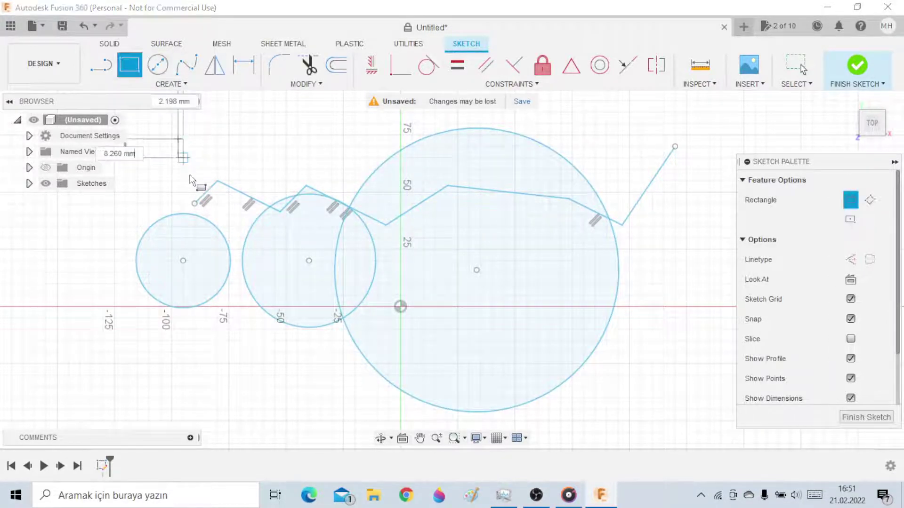
left_click(294, 182)
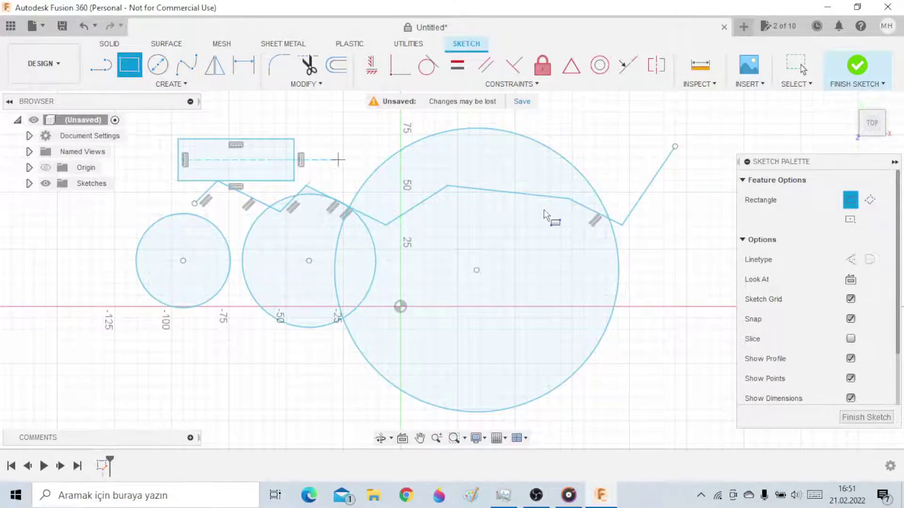
left_click(606, 135)
left_click(675, 181)
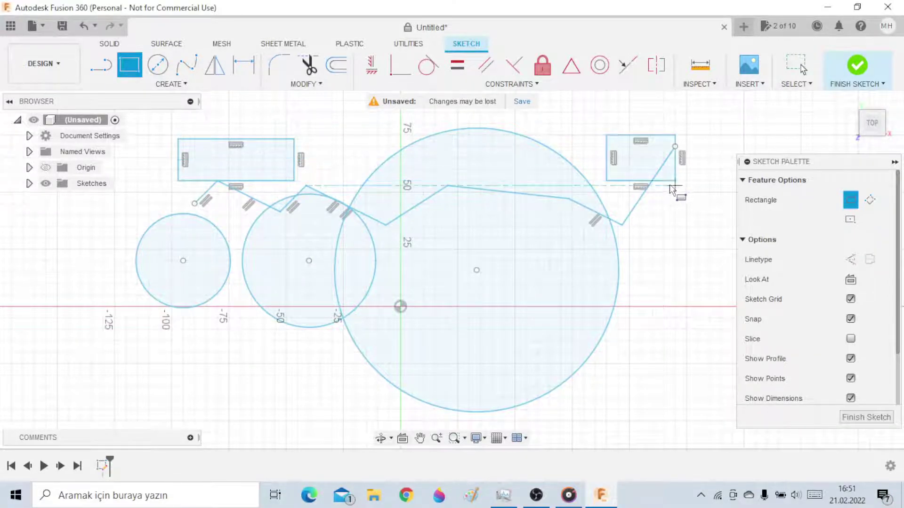
left_click(648, 270)
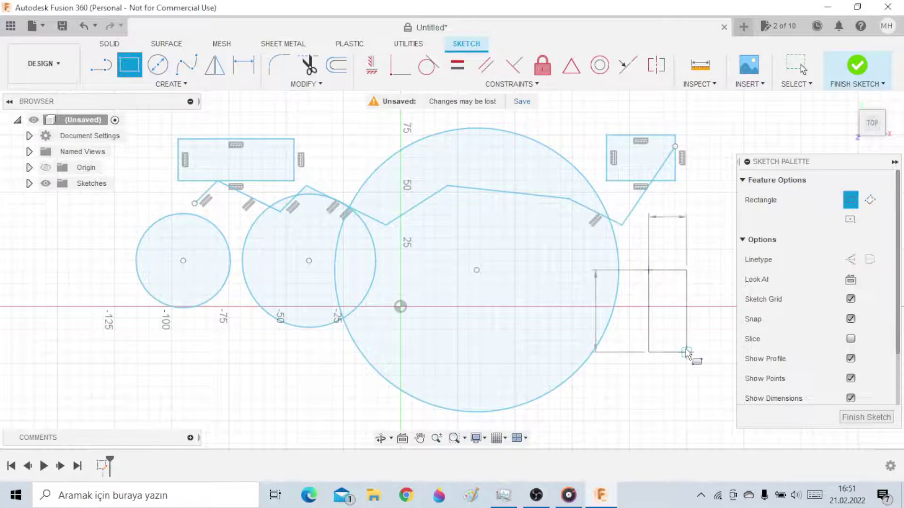
left_click(686, 352)
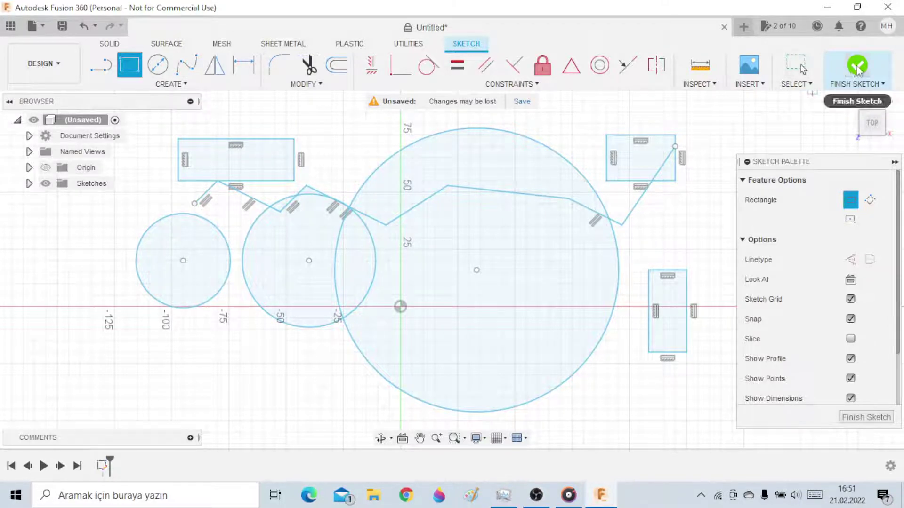
left_click(857, 65)
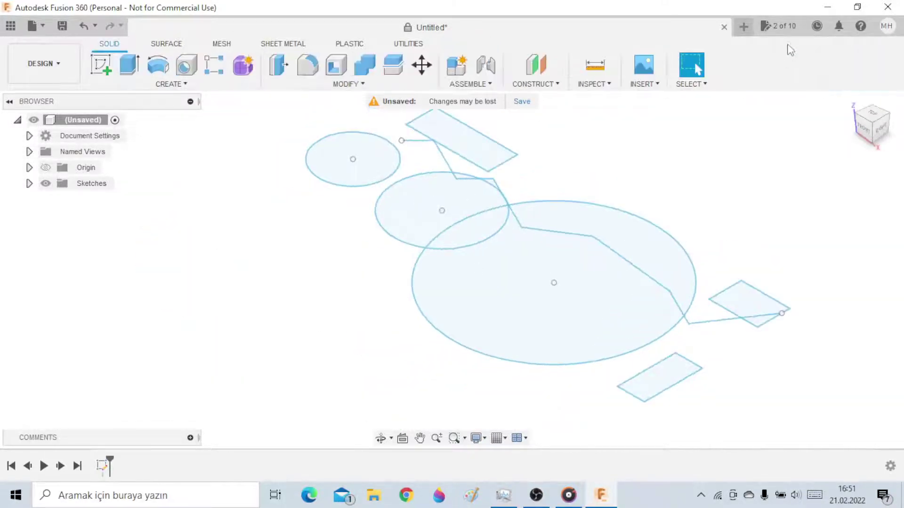
- Look over the job status options, the notifications and the help options
left_click(813, 33)
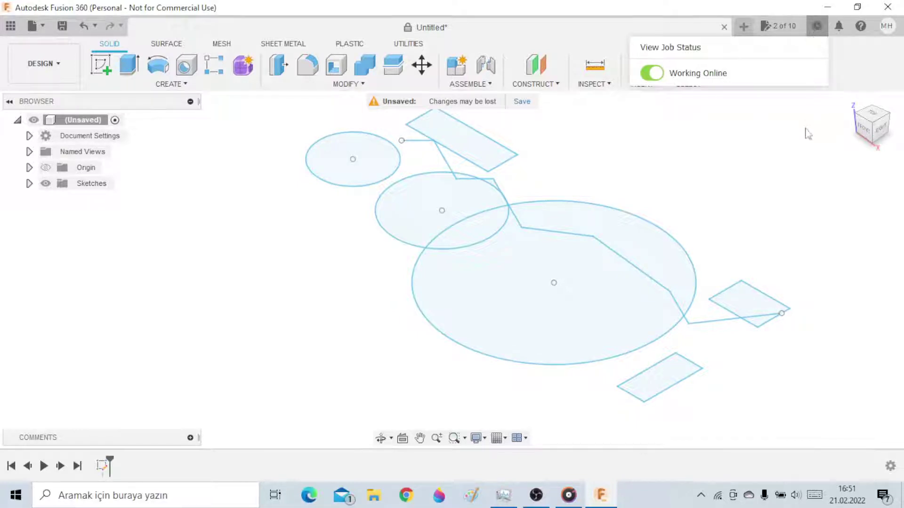
left_click(808, 133)
left_click(838, 27)
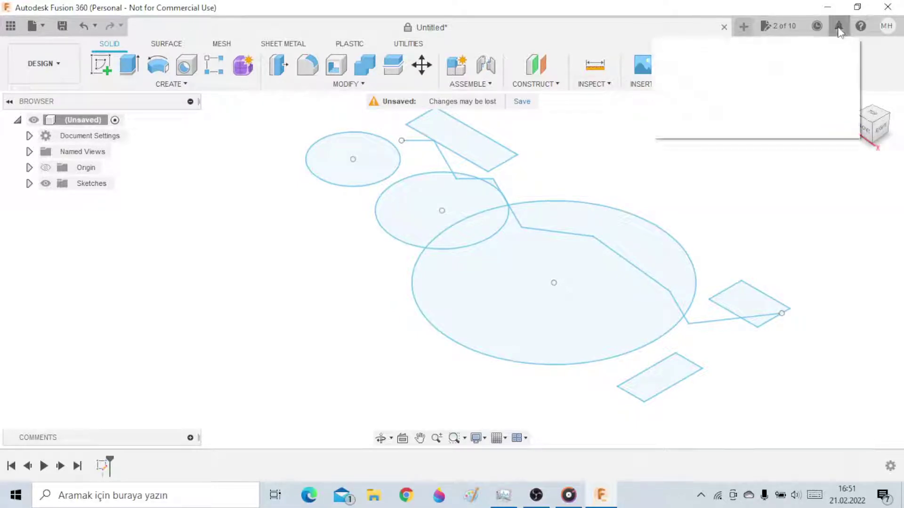
left_click(859, 28)
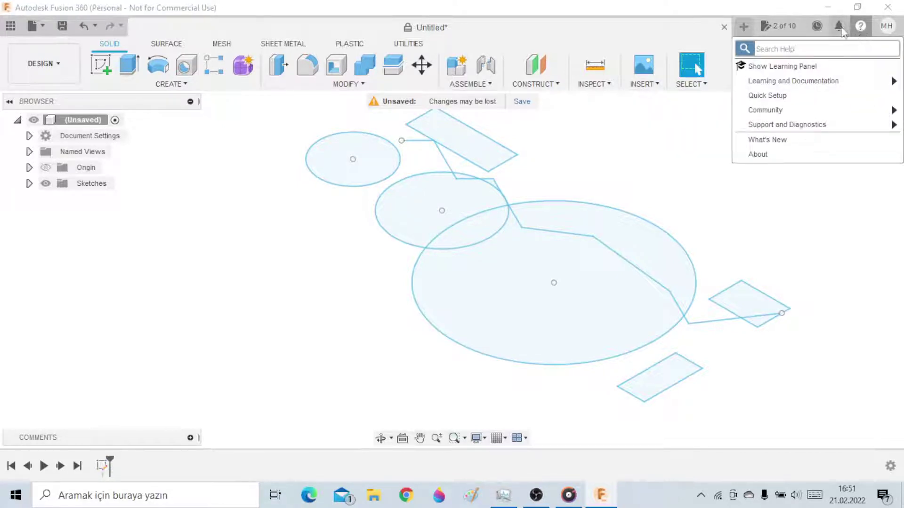
- Check the editable documents limit and open the offer to subscribe in the web browser
left_click(782, 29)
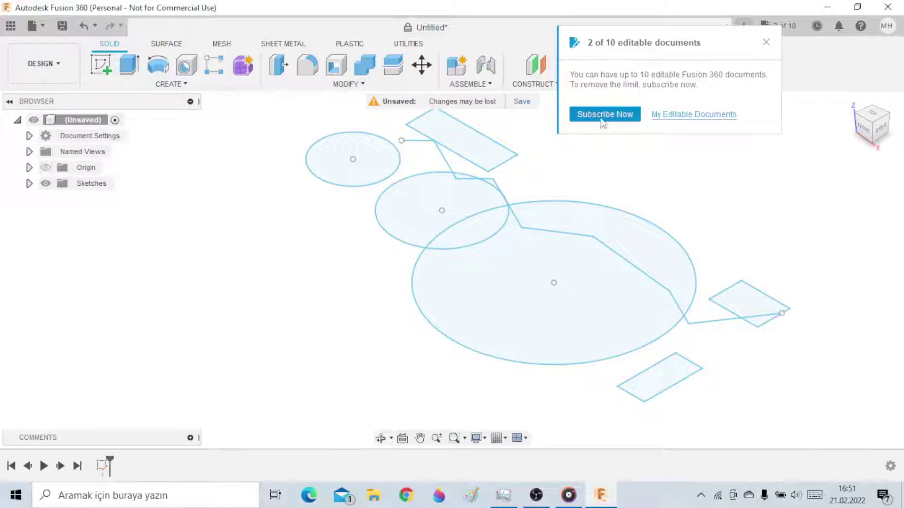
left_click(602, 114)
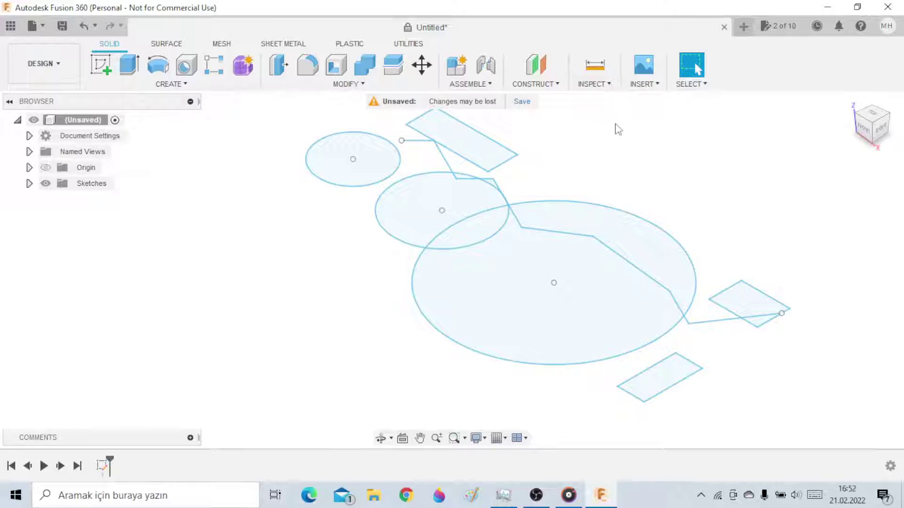
- Close Fusion 360 without saving the untitled design and switch to the Edge browser with the subscription page
left_click(888, 8)
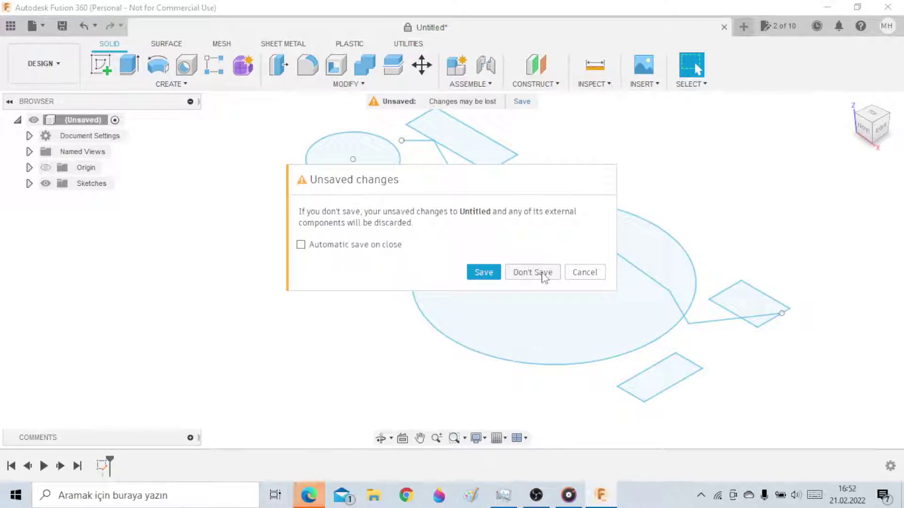
left_click(532, 273)
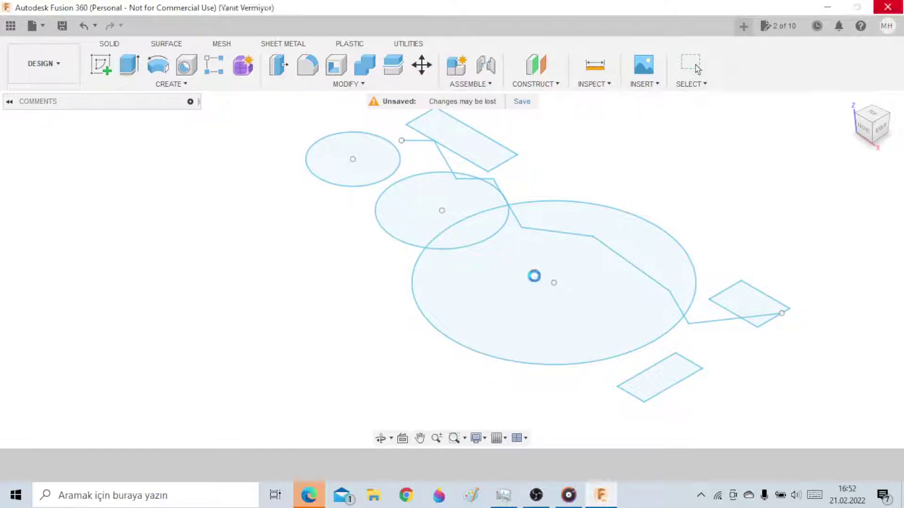
mouse_move(316, 499)
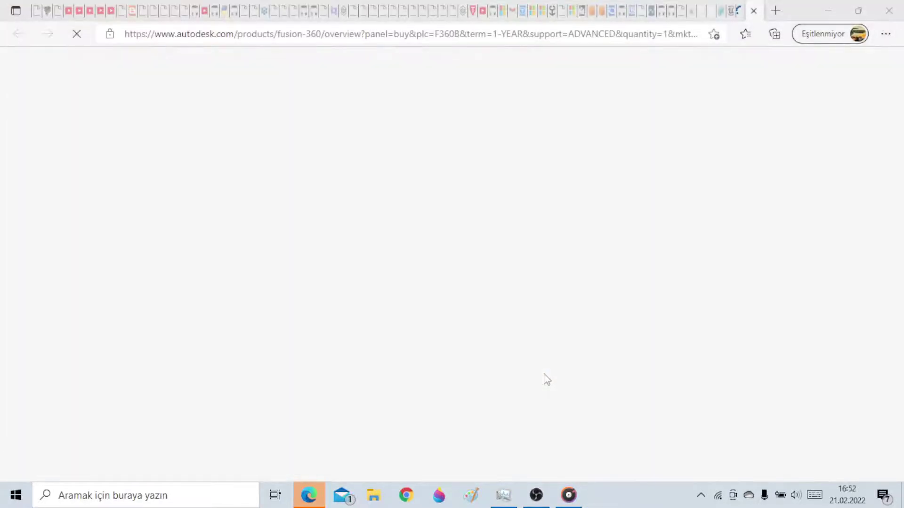
- Close the Edge browser and launch Blender and GIMP from the desktop
left_click(891, 11)
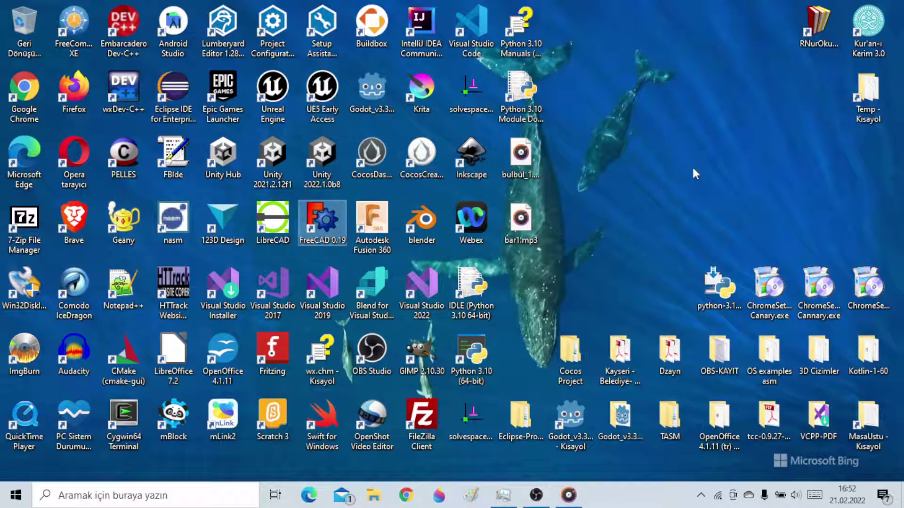
left_click(423, 234)
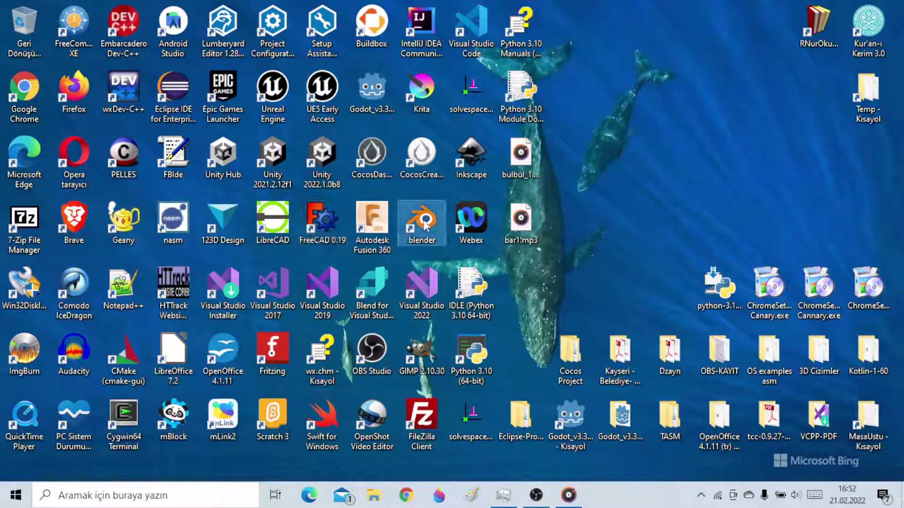
double_click(422, 234)
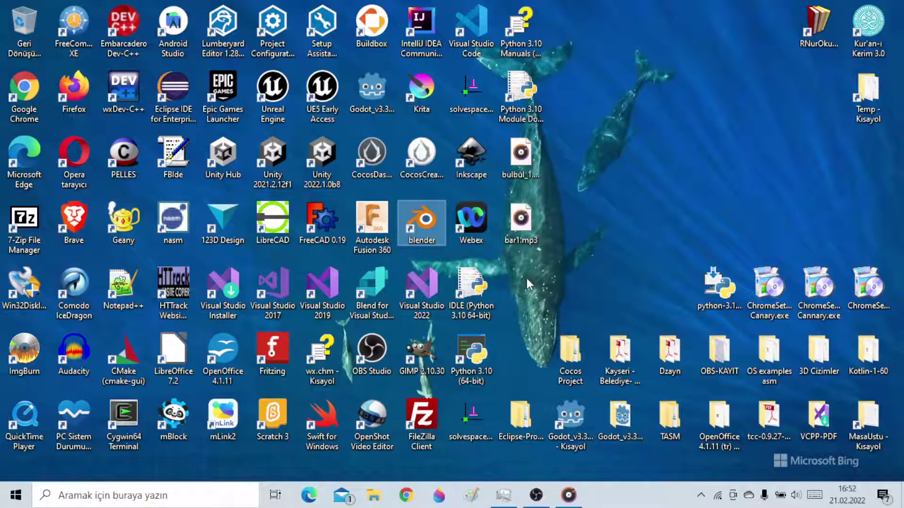
left_click(418, 361)
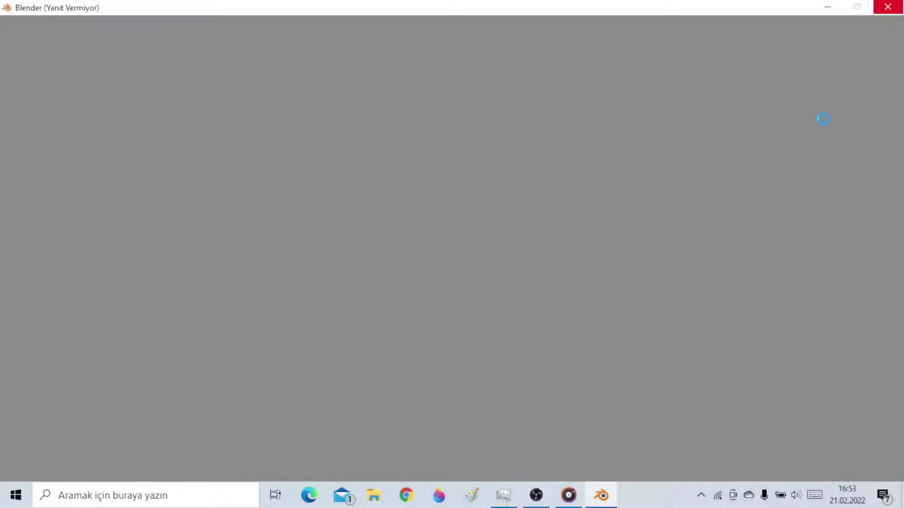
- Check the running processes in Task Manager and end the unresponsive Blender task
left_click(503, 495)
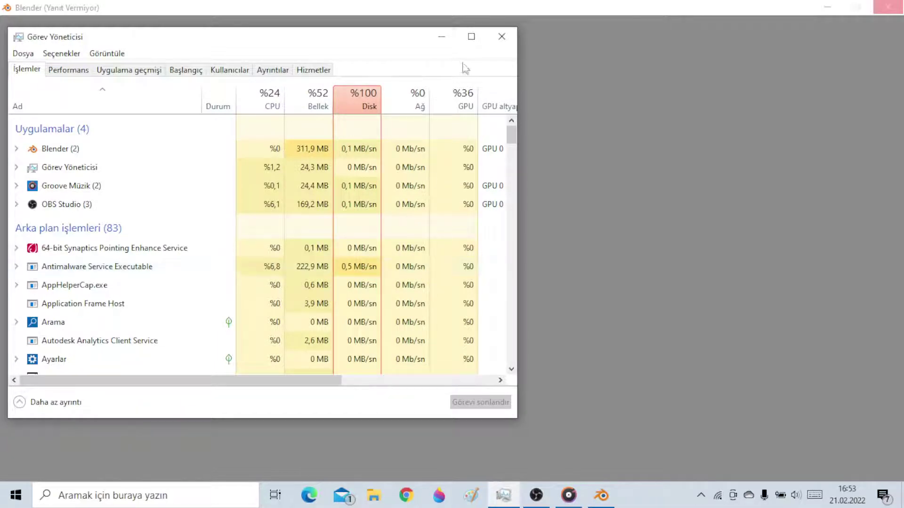
left_click(448, 38)
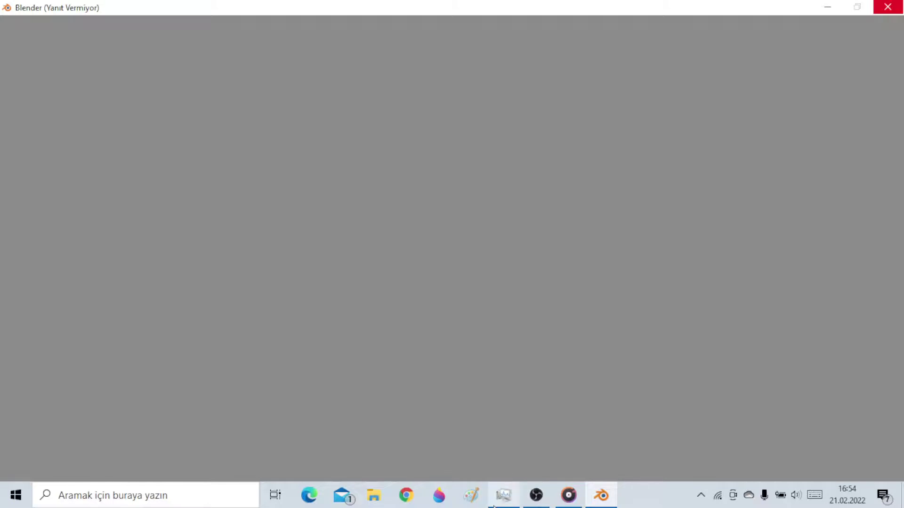
left_click(503, 495)
left_click(91, 150)
left_click(495, 403)
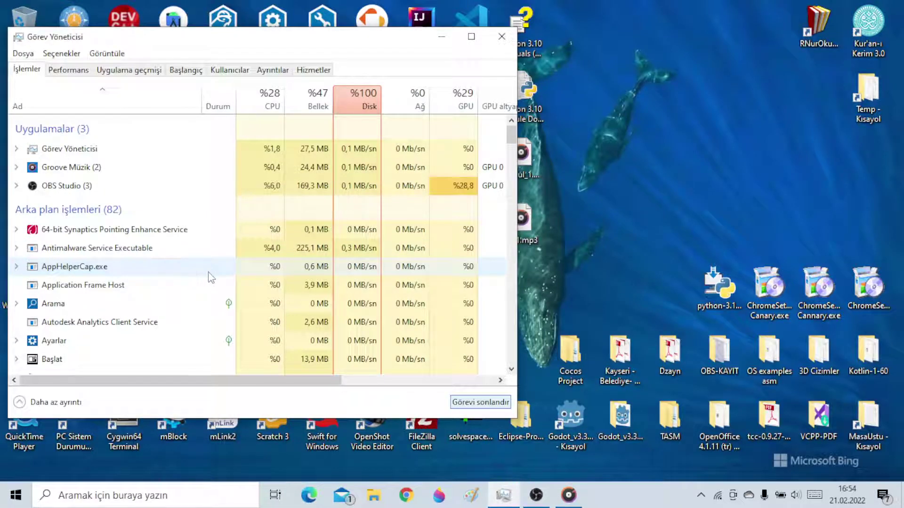
- End the Cisco Webex Meetings, Cisco Webex Service, Cortana and both Google Crash Handler processes, and minimize Task Manager
mouse_move(513, 141)
left_mouse_down()
mouse_move(513, 172)
mouse_move(513, 153)
left_mouse_up()
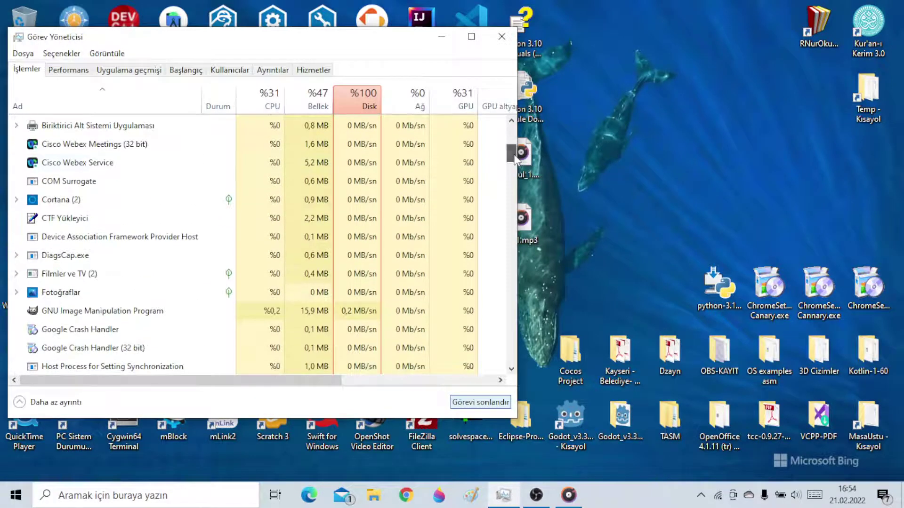
left_click(142, 144)
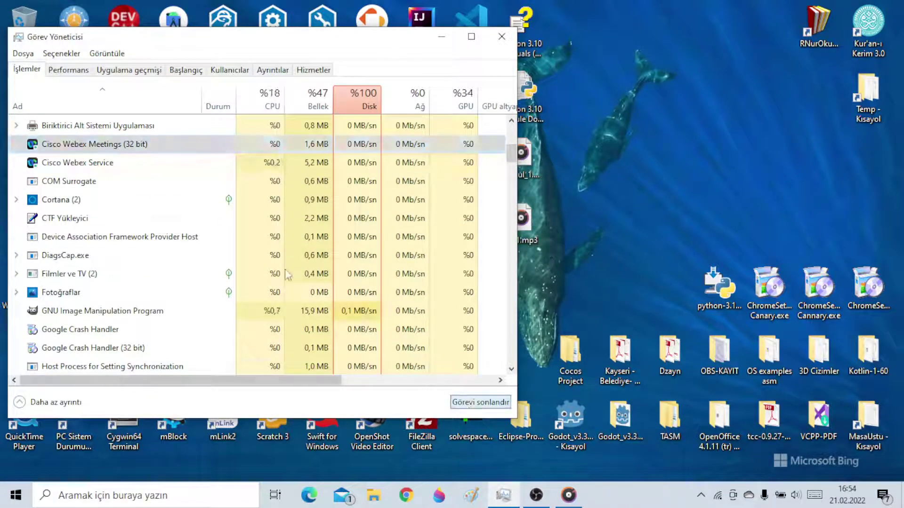
left_click(92, 165)
left_click(94, 149)
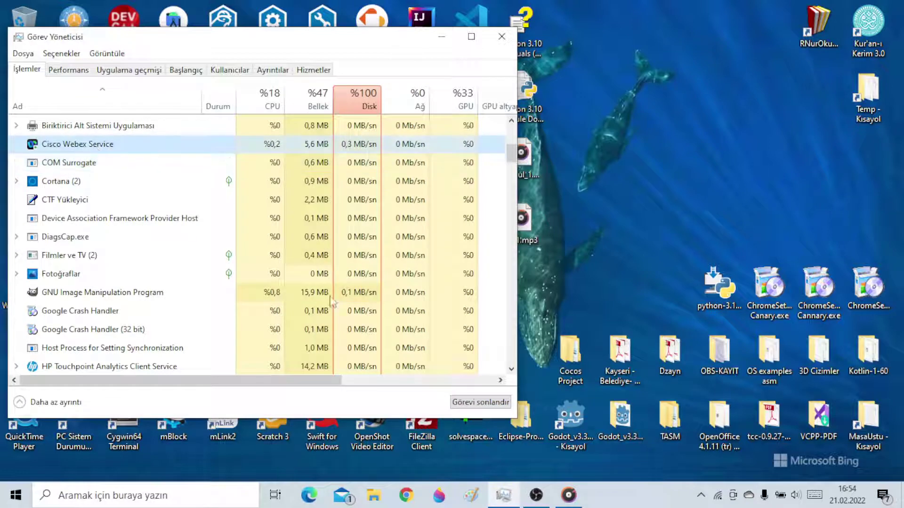
key("Tab")
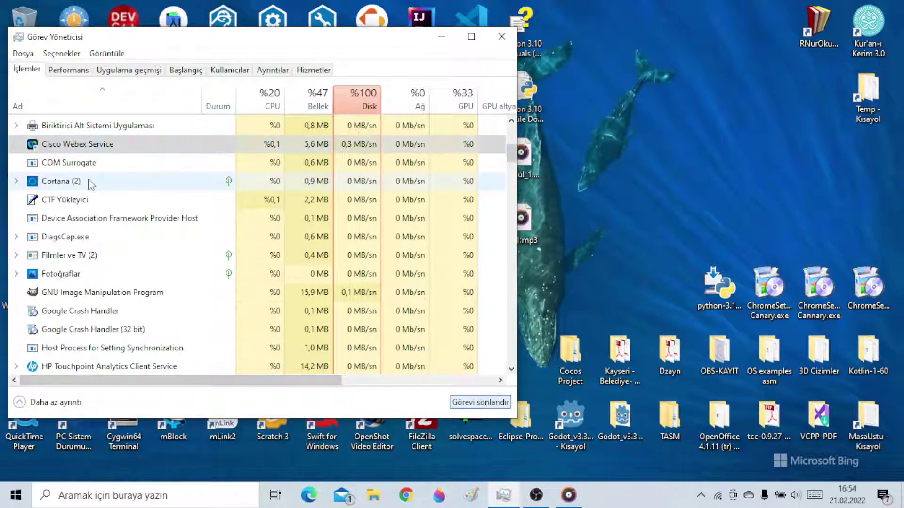
left_click(93, 183)
left_click(463, 403)
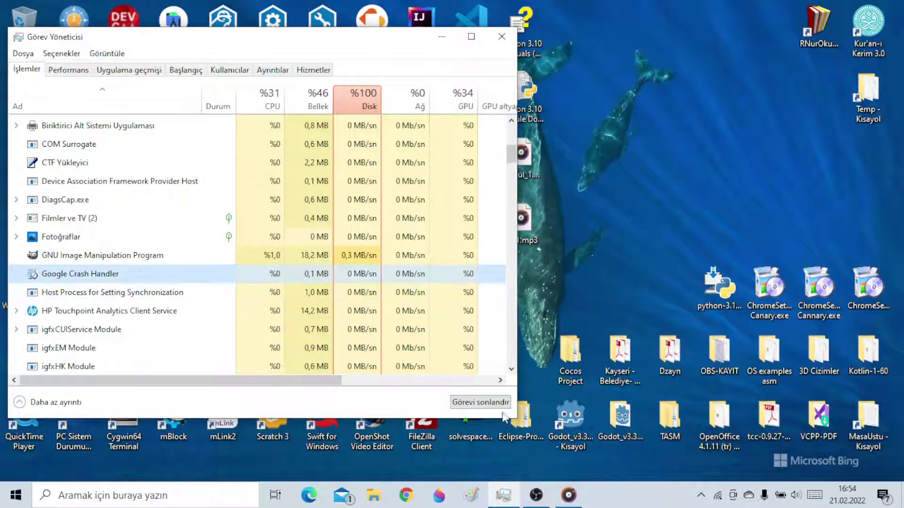
left_click(479, 403)
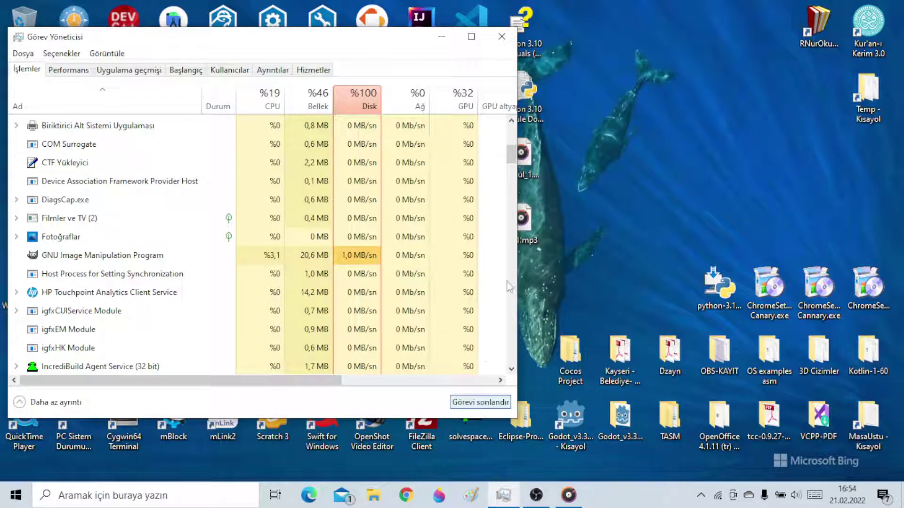
left_click_drag(512, 160, 511, 170)
left_click(442, 36)
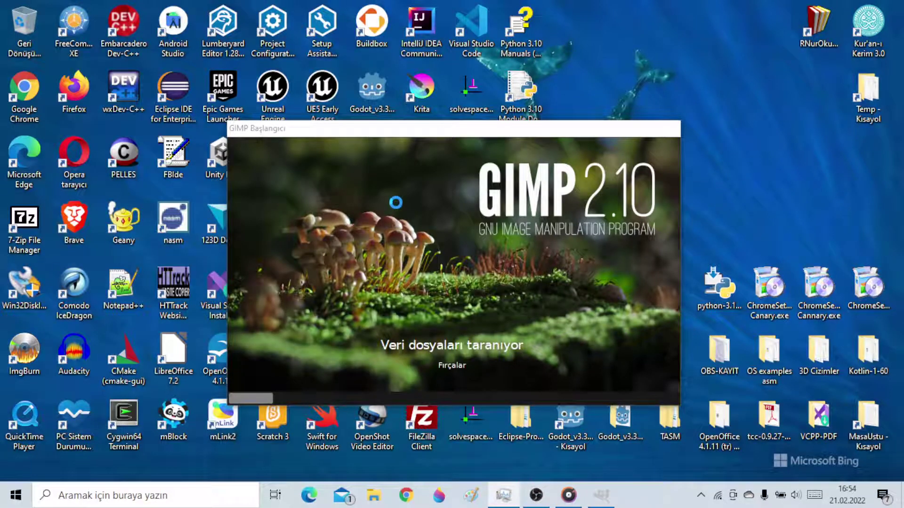
- Create a new 1920x1080 image in GIMP and paint freehand red brush strokes across its green background
left_click(333, 173)
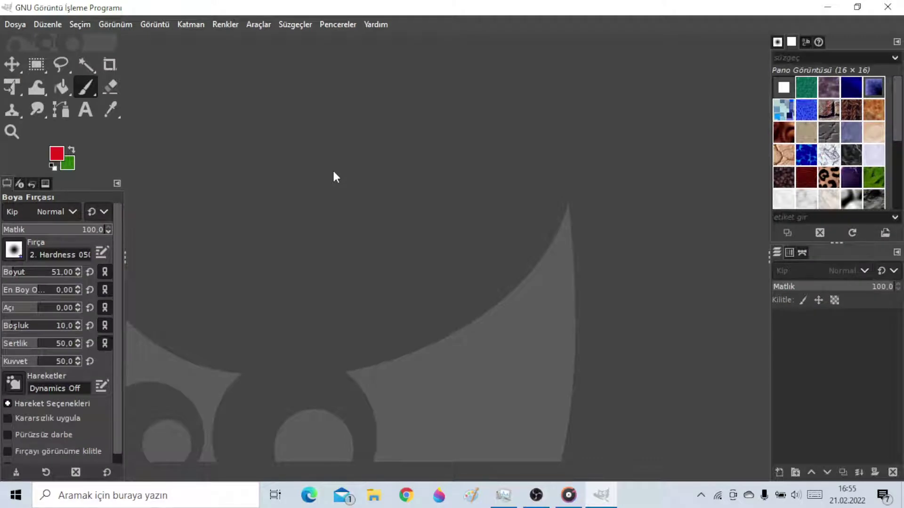
left_click(12, 26)
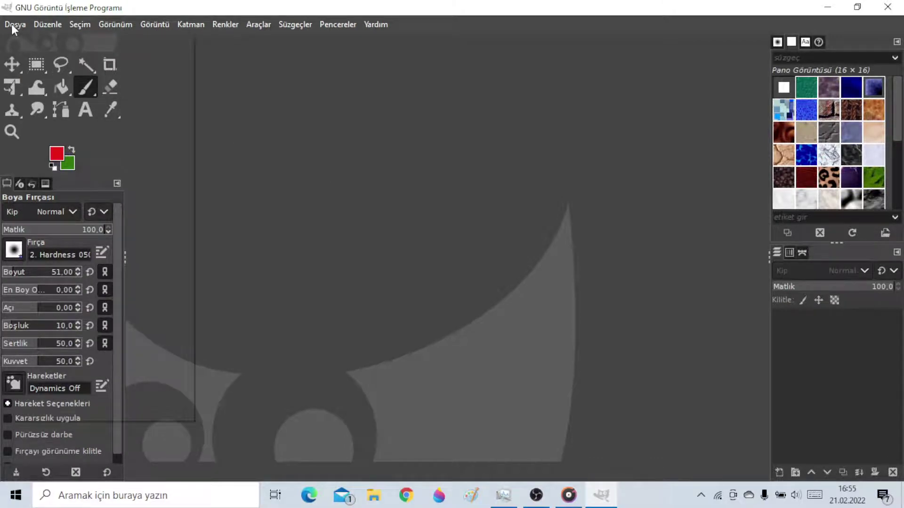
left_click(16, 39)
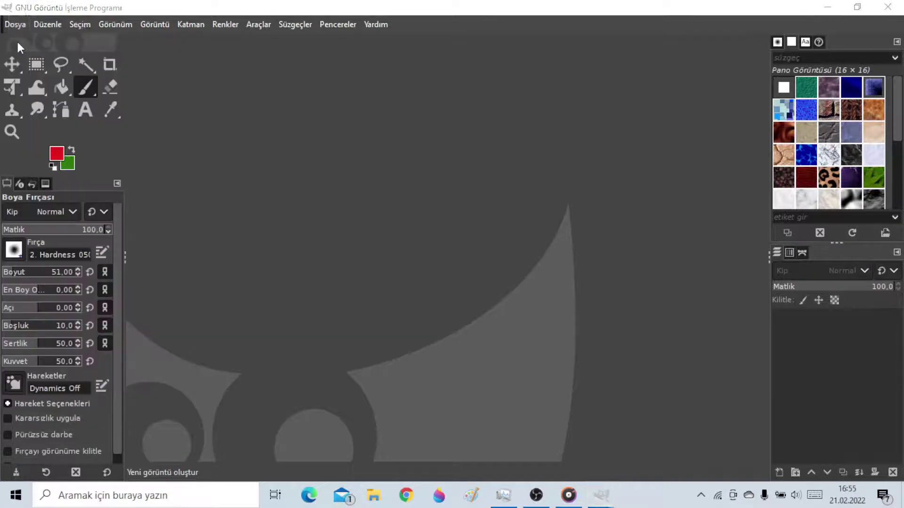
left_click(175, 180)
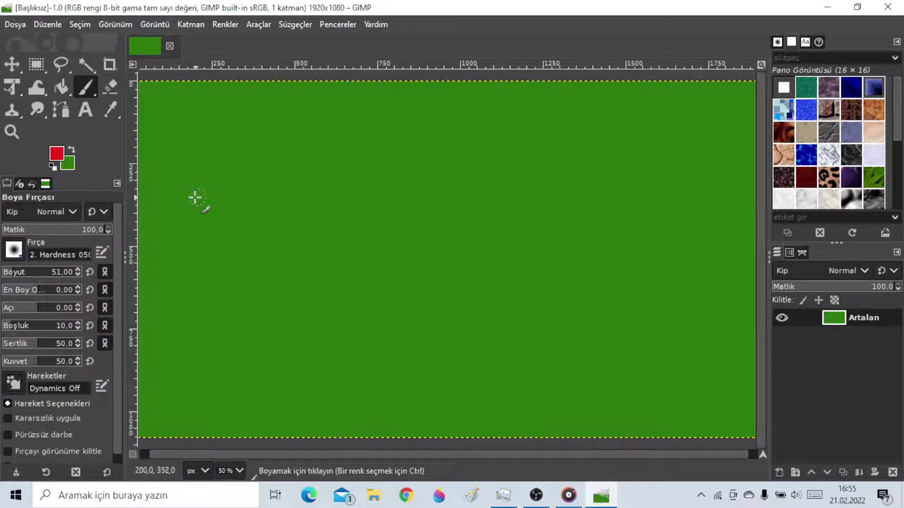
mouse_move(231, 213)
left_mouse_down()
mouse_move(373, 323)
mouse_move(406, 222)
mouse_move(609, 228)
mouse_move(662, 258)
mouse_move(250, 97)
mouse_move(275, 342)
mouse_move(675, 359)
mouse_move(535, 182)
mouse_move(572, 198)
left_mouse_up()
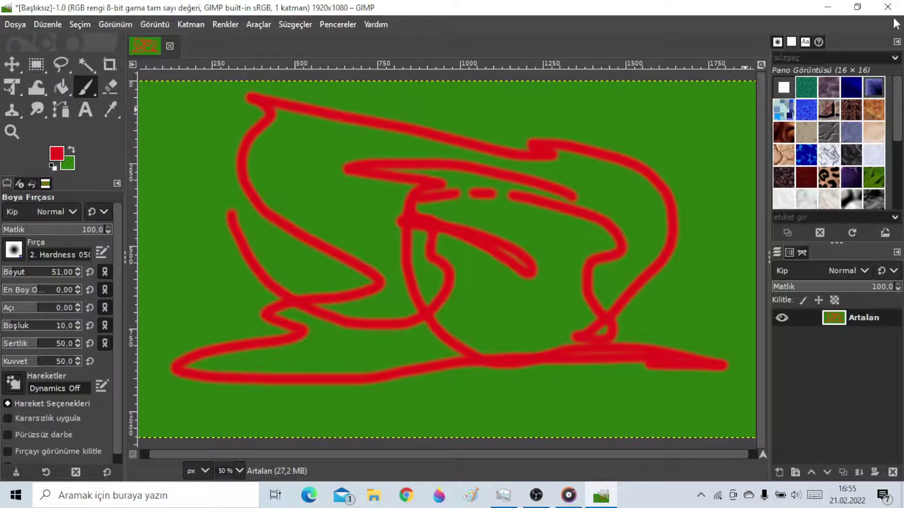
- Cancel quitting GIMP and look over its help options, including the user manual topics
left_click(887, 8)
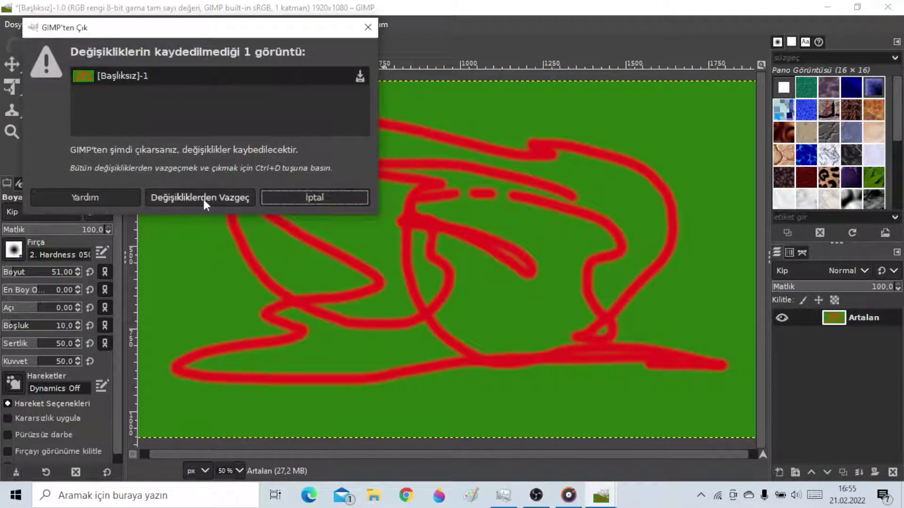
left_click(368, 27)
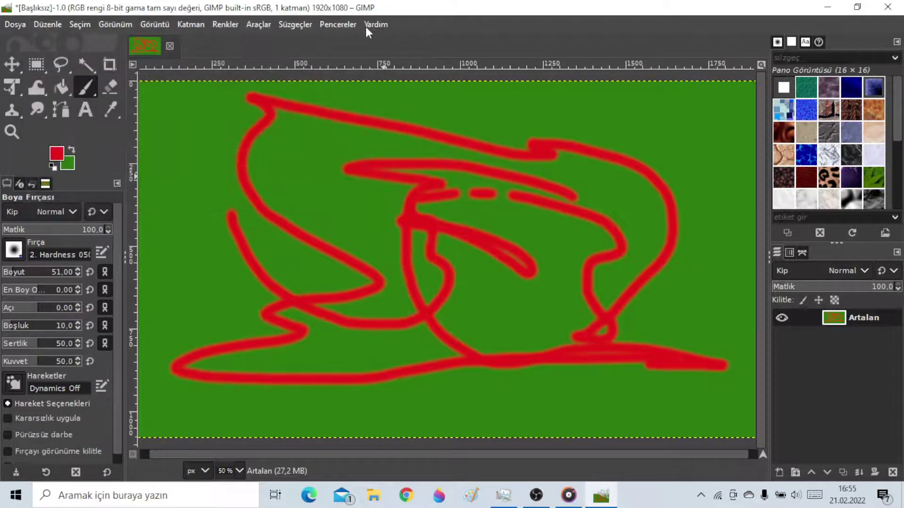
left_click(366, 27)
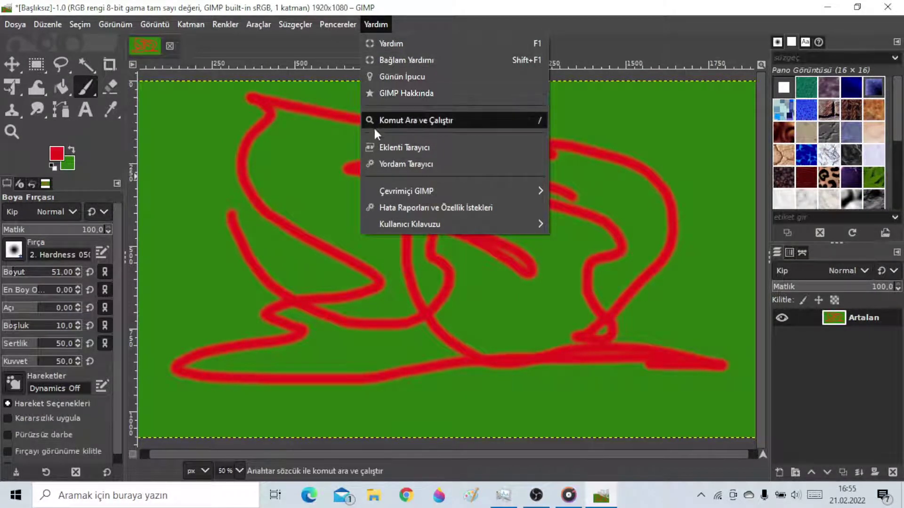
mouse_move(487, 228)
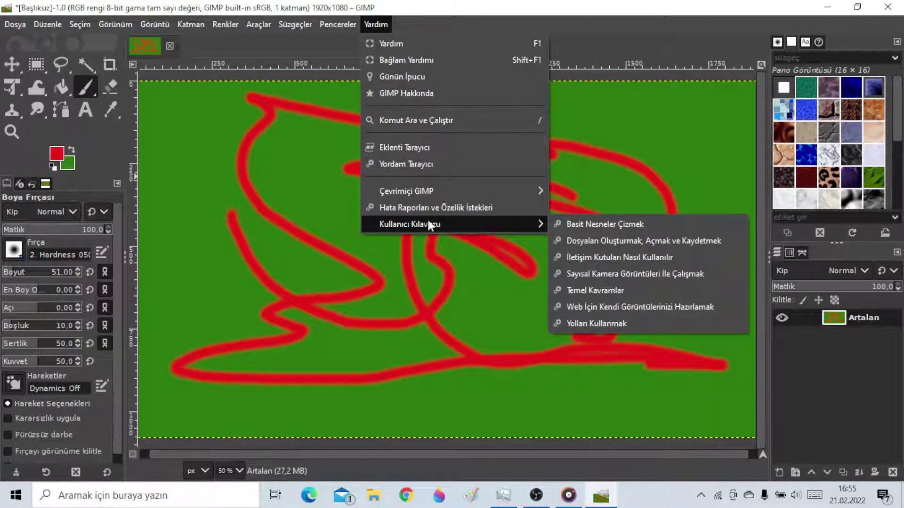
left_click(338, 26)
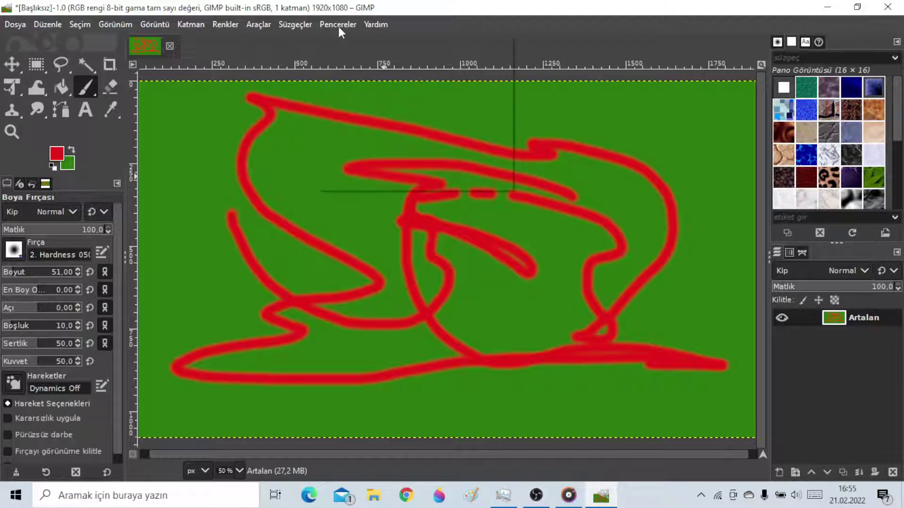
left_click(338, 26)
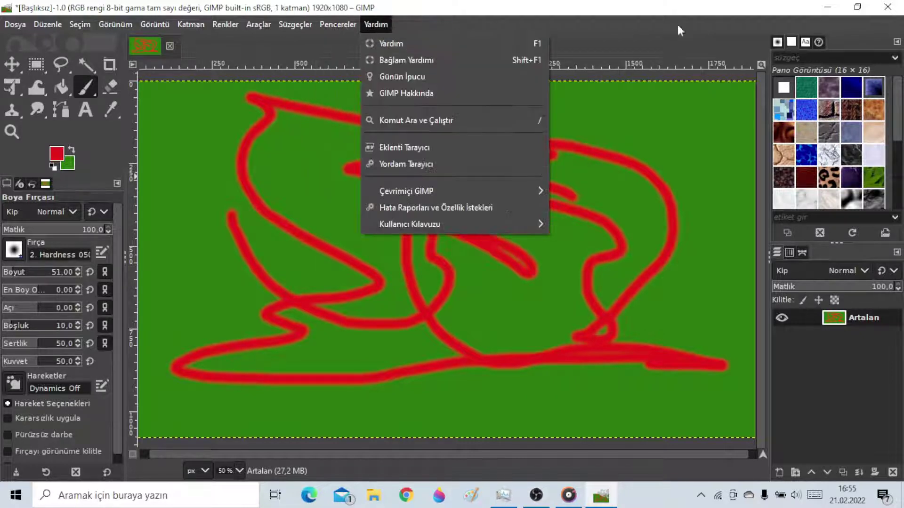
left_click(669, 141)
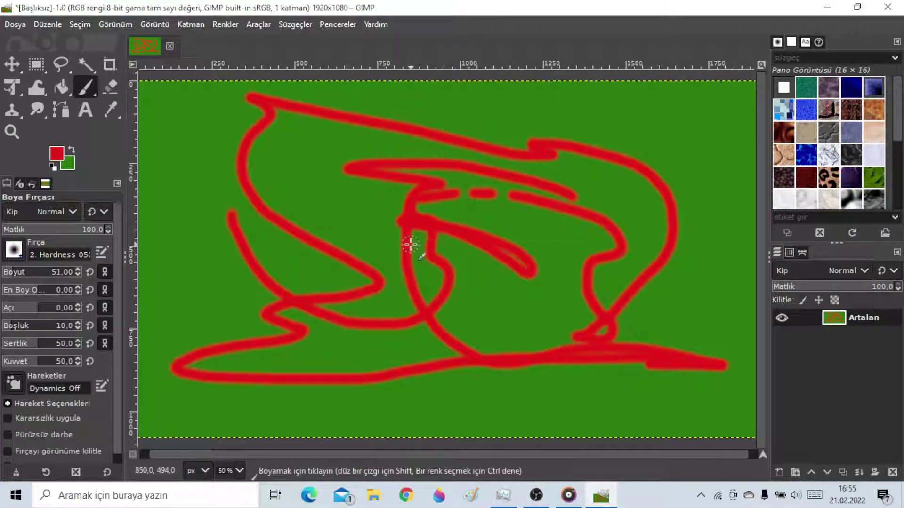
- Quit GIMP discarding the untitled image's changes, and launch OpenShot Video Editor from the desktop
left_click(887, 7)
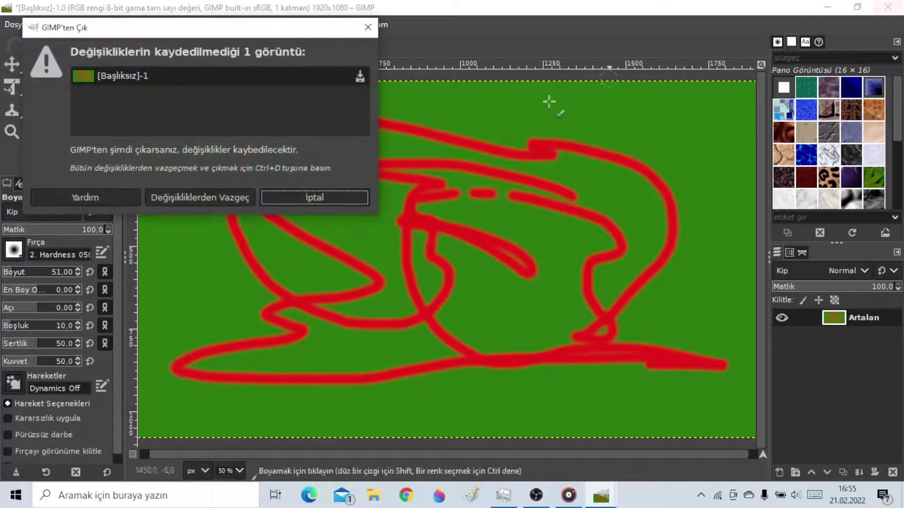
left_click(199, 206)
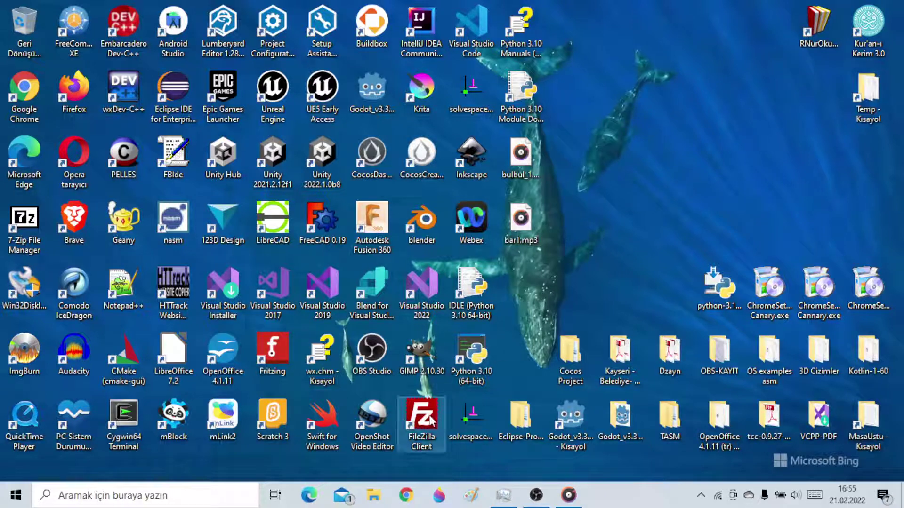
double_click(372, 425)
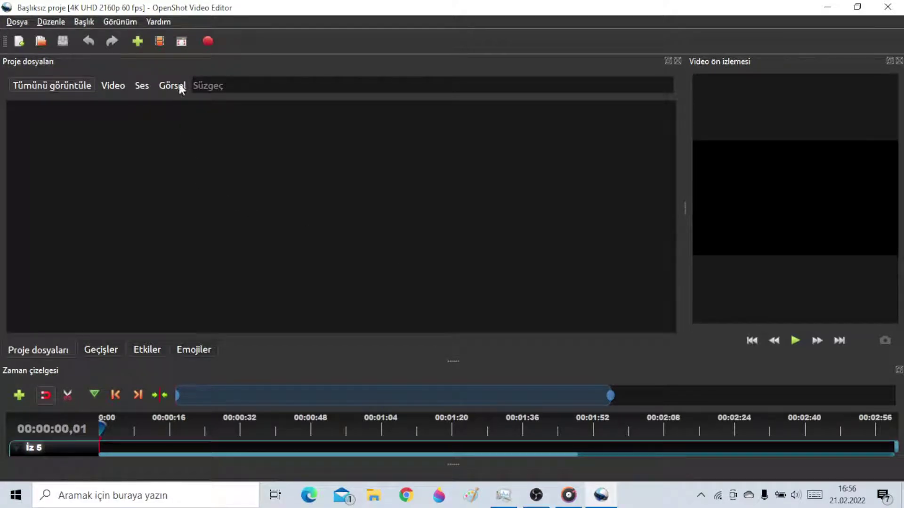
- View the help options and the About OpenShot information, and close OpenShot Video Editor
left_click(156, 22)
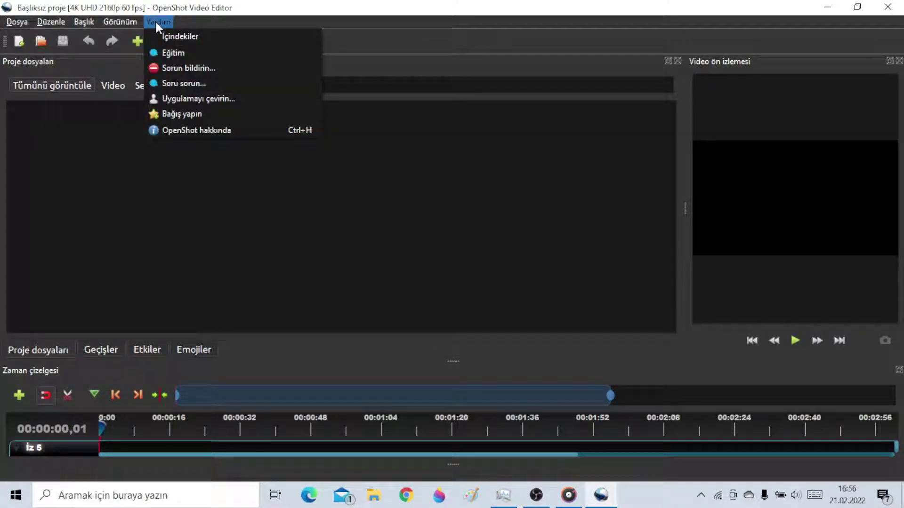
left_click(179, 126)
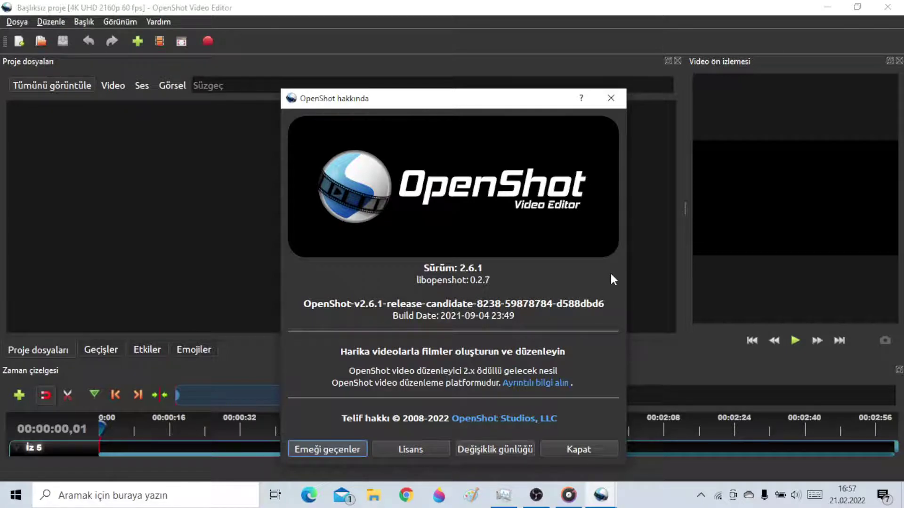
left_click(592, 447)
left_click(887, 8)
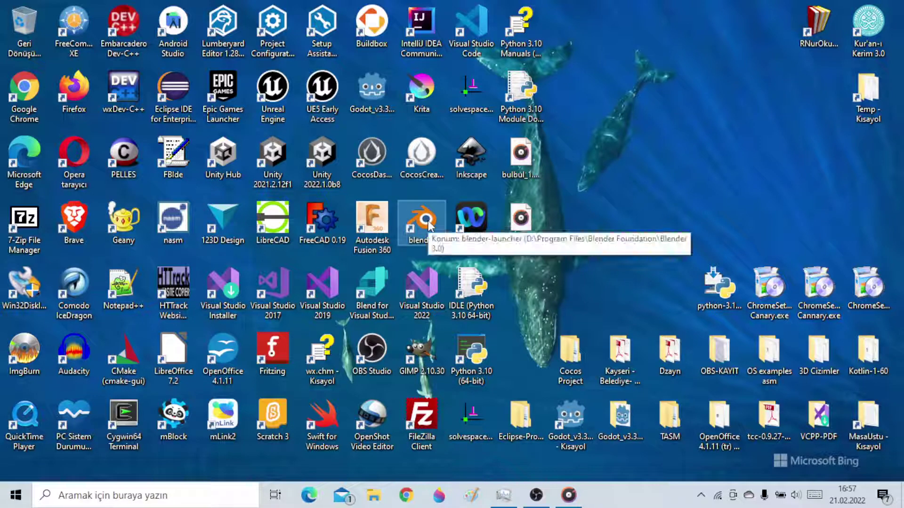
- Launch Blender, open the recent file 1.blend and bring up the context options for the selected object
double_click(429, 225)
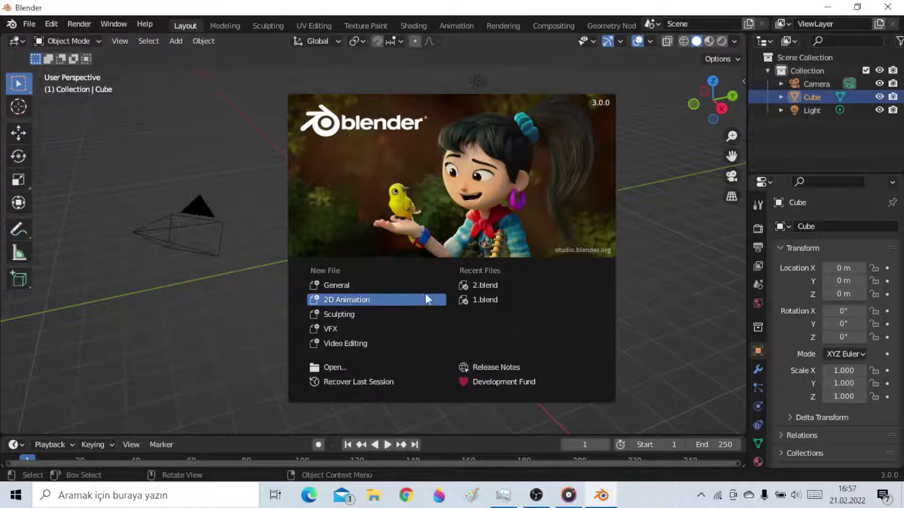
left_click(482, 301)
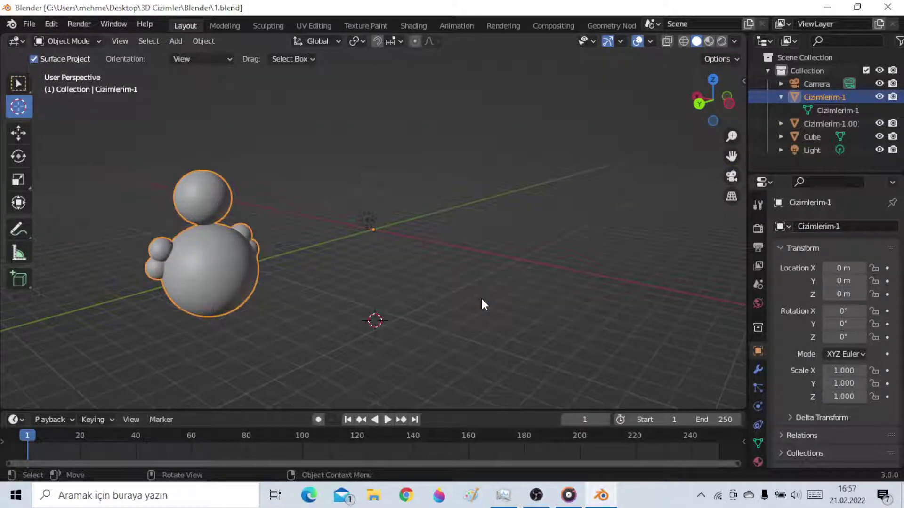
right_click(482, 300)
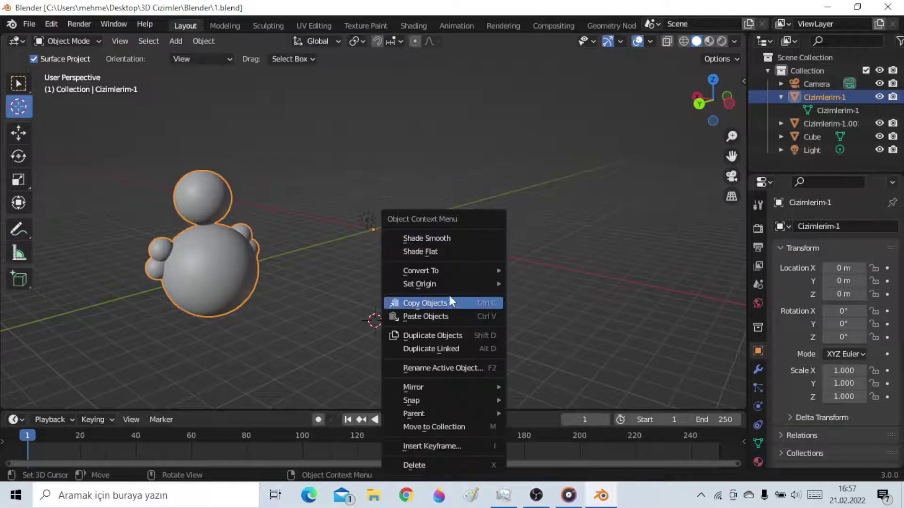
- Dismiss the object's context options, look over Blender's help and window options, and close Blender
left_click(342, 288)
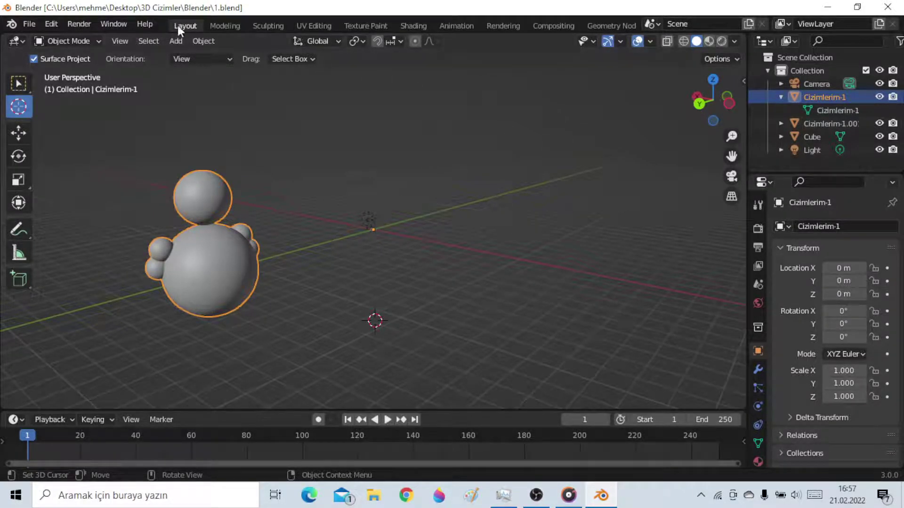
left_click(146, 25)
left_click(107, 28)
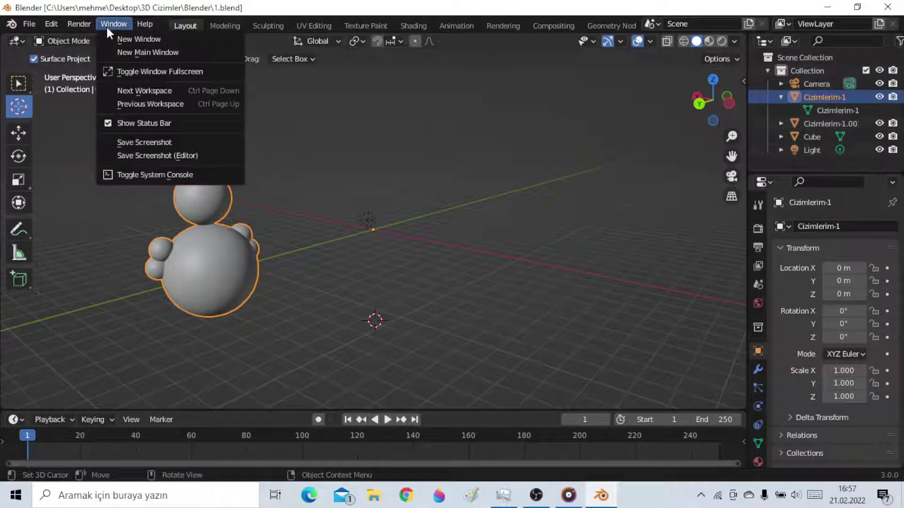
left_click(471, 153)
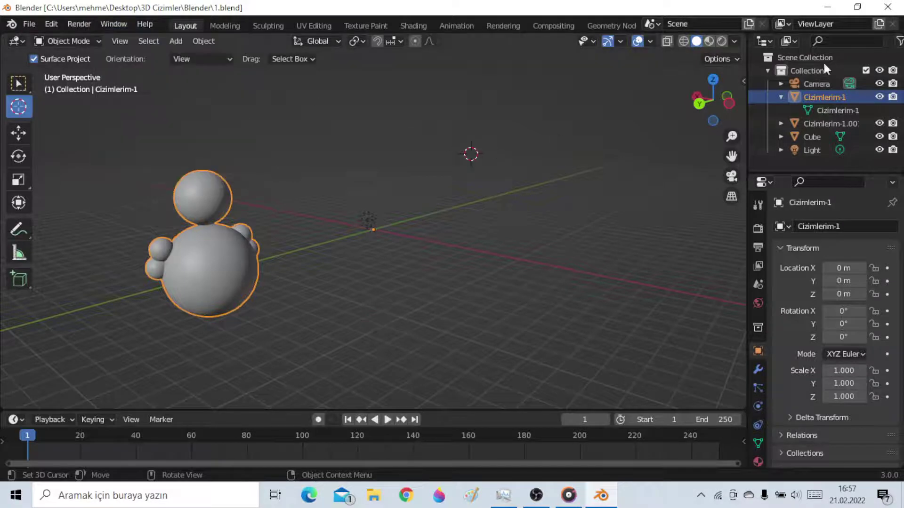
left_click(890, 8)
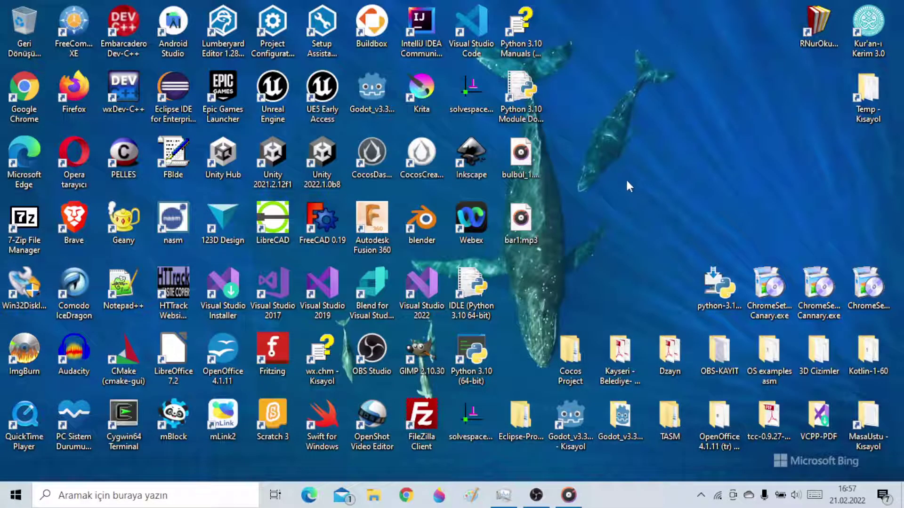
- Launch Cocos Dashboard from the desktop, view the installed editor versions, and close it
left_click(370, 167)
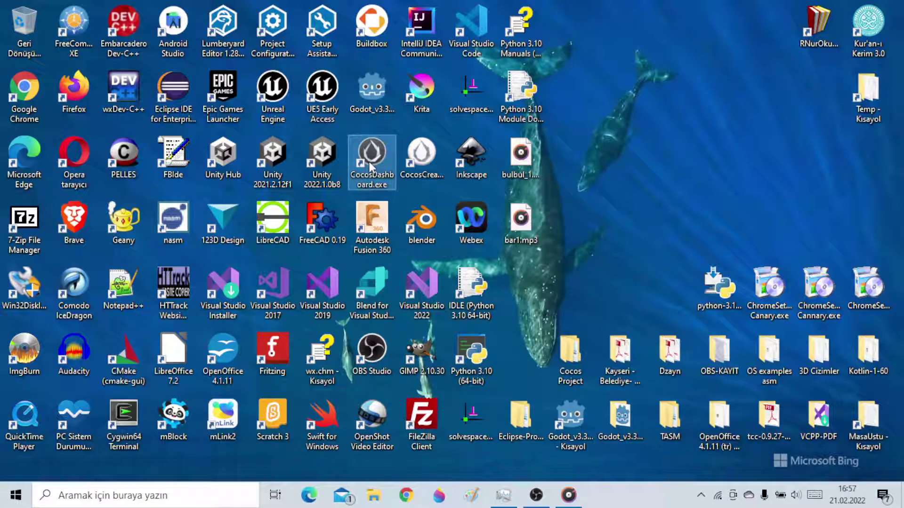
double_click(370, 167)
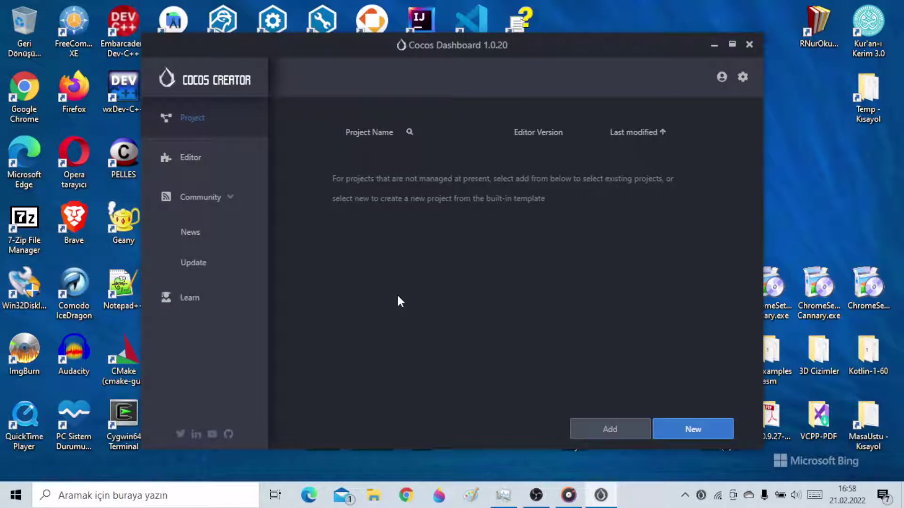
left_click(185, 158)
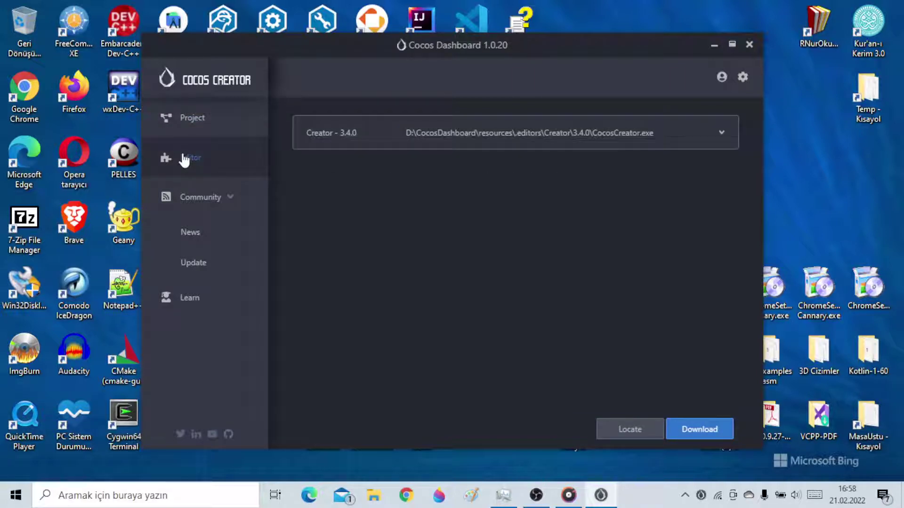
left_click(749, 45)
- Launch Cocos Creator and try to create an empty project in folder q1, then open and close Cocos Dashboard instead
double_click(424, 164)
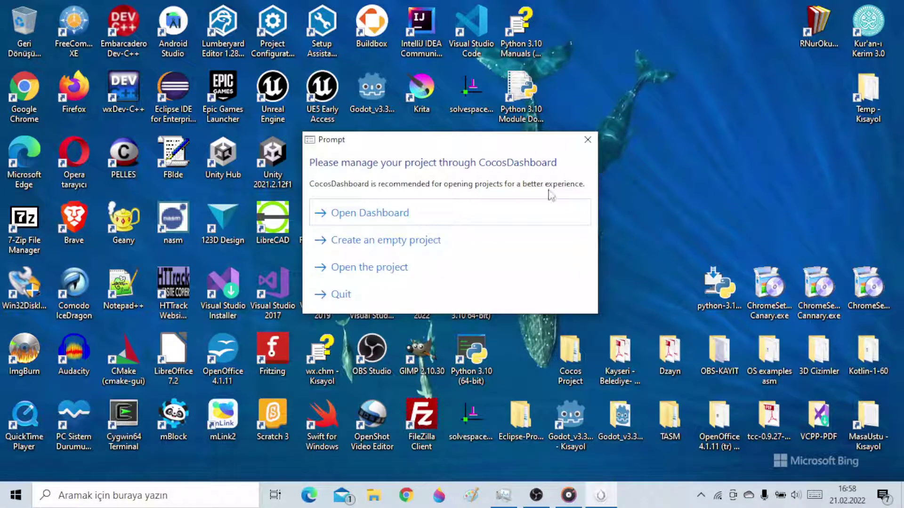
left_click(420, 244)
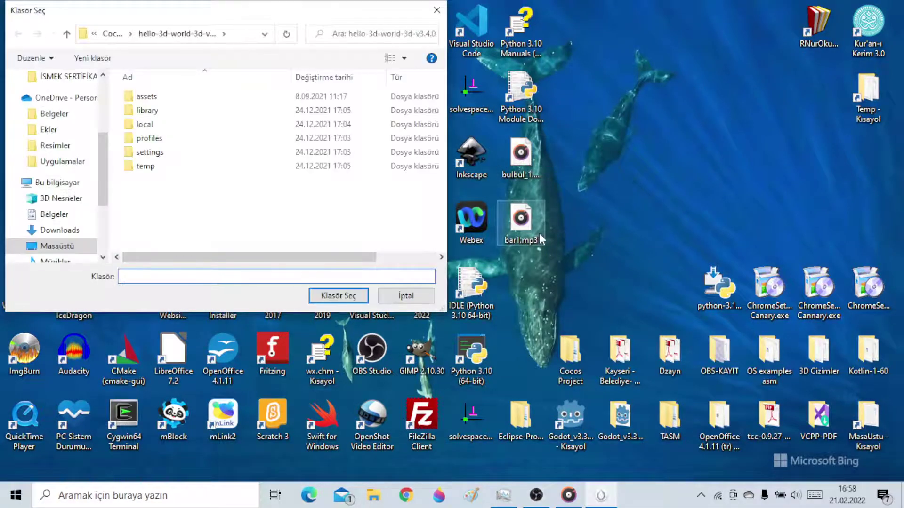
type("q1")
key("Return")
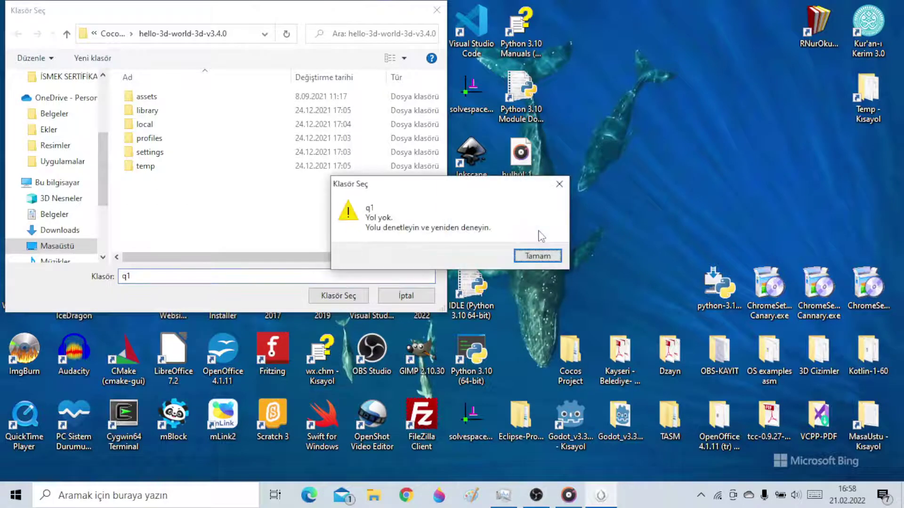
left_click(526, 256)
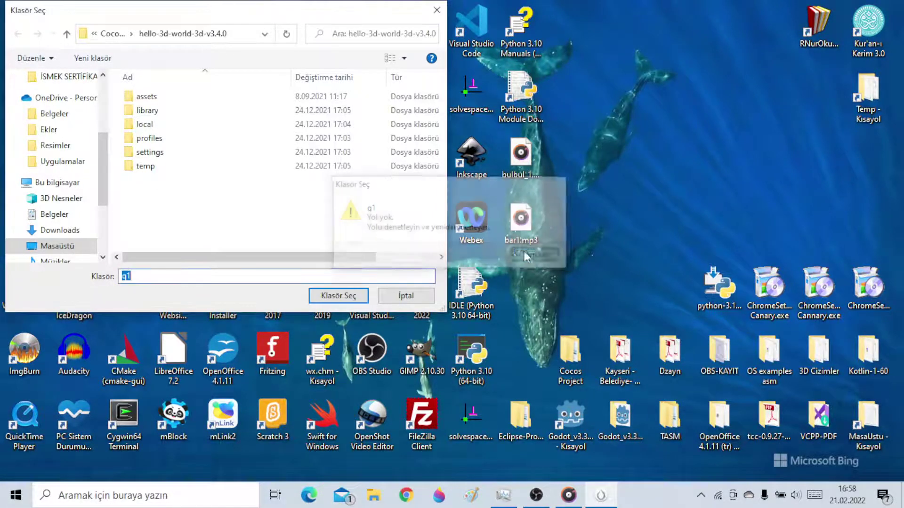
left_click(406, 295)
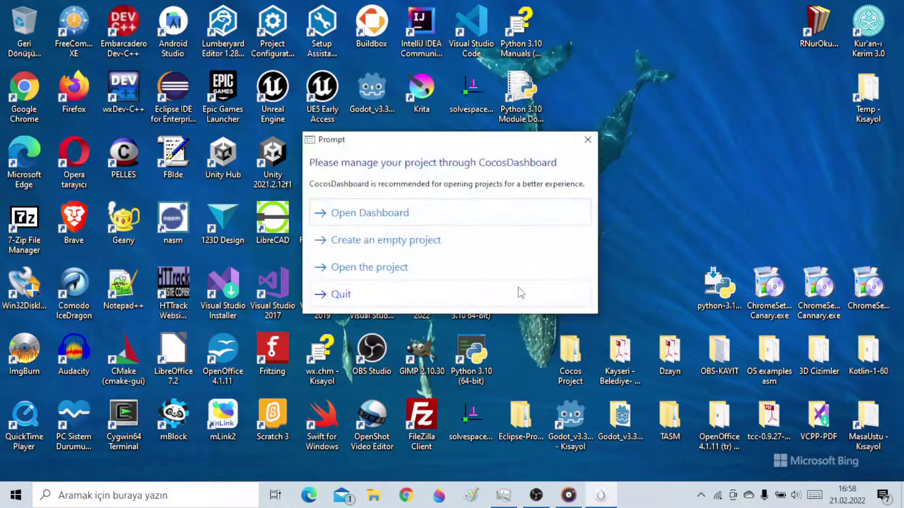
left_click(382, 214)
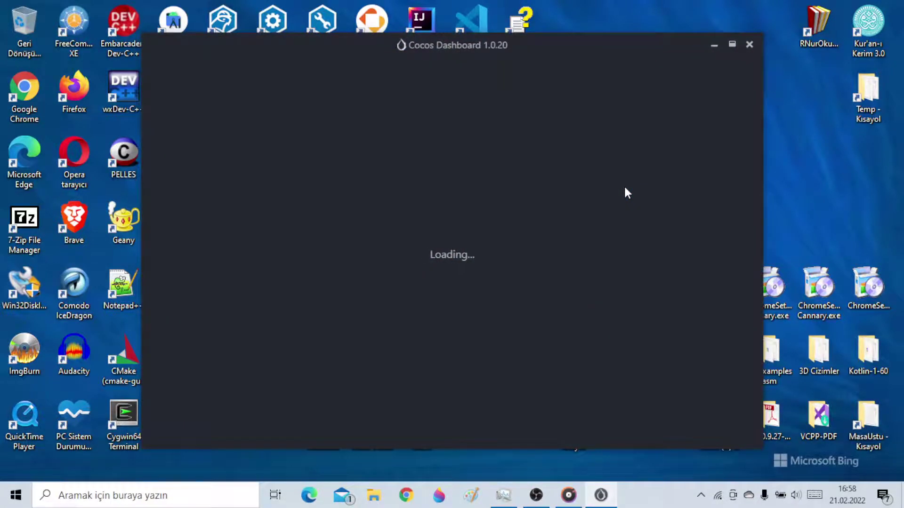
left_click(749, 45)
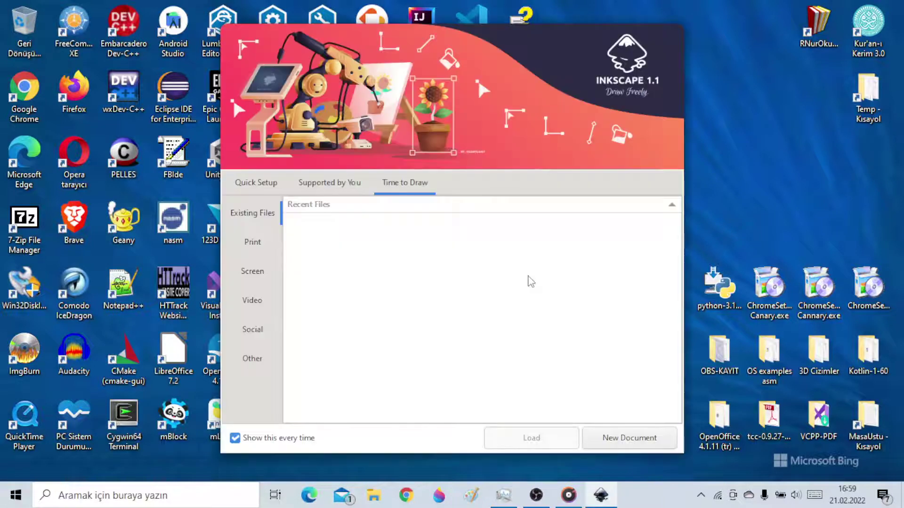
- Create a new Inkscape document from a print template and draw a long curving calligraphic stroke across the page
left_click(236, 243)
double_click(477, 261)
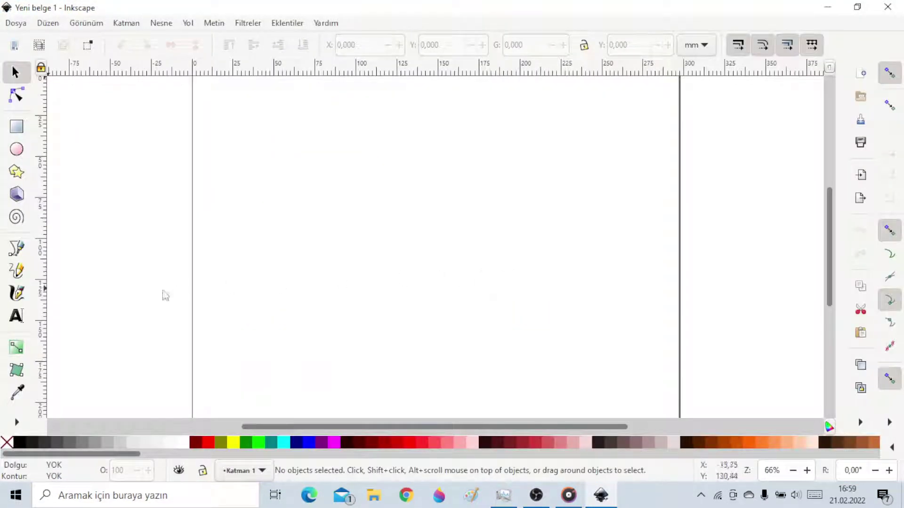
left_click(17, 293)
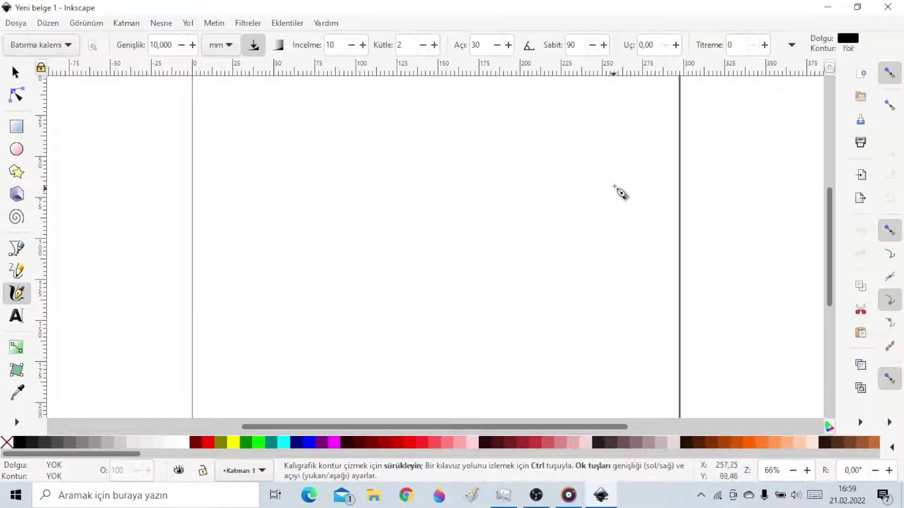
mouse_move(292, 224)
left_mouse_down()
mouse_move(478, 256)
mouse_move(438, 349)
mouse_move(539, 188)
mouse_move(258, 121)
mouse_move(623, 292)
mouse_move(618, 299)
left_mouse_up()
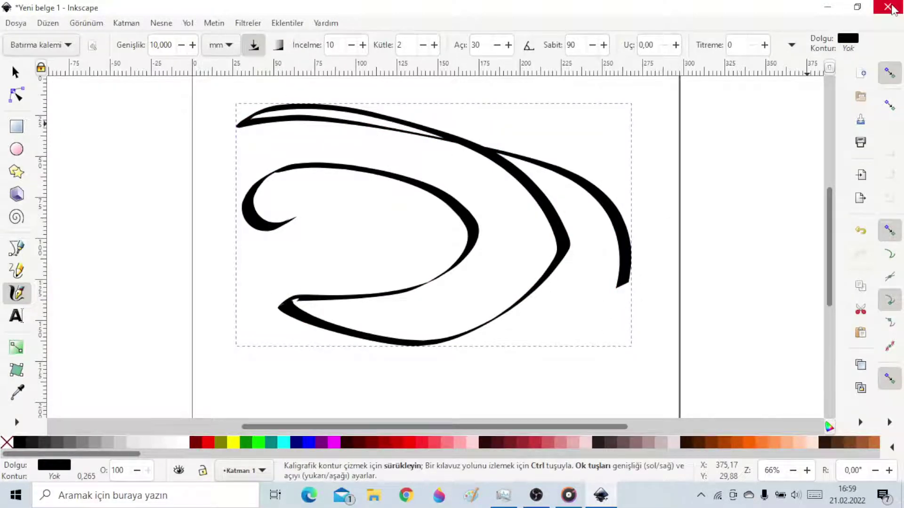
- View the help options and the About Inkscape window's authors, translators and license pages, and close the window
left_click(324, 23)
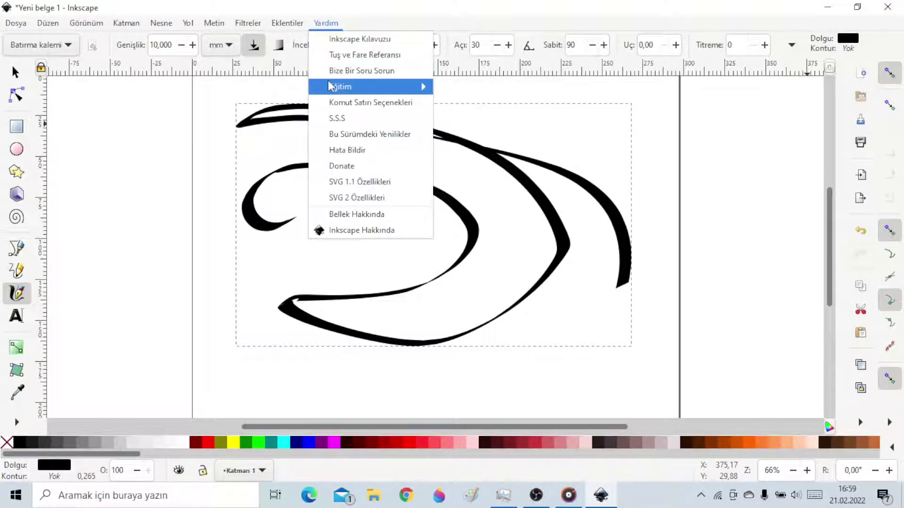
left_click(363, 231)
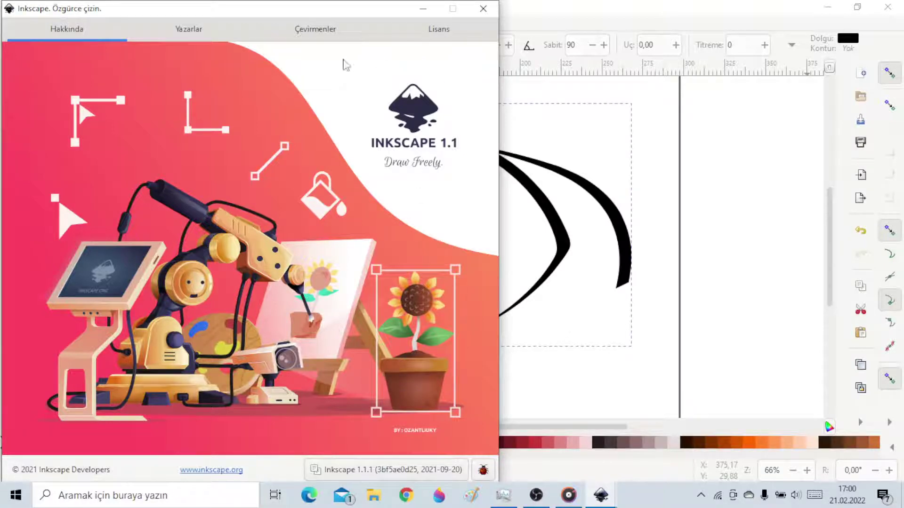
left_click(186, 31)
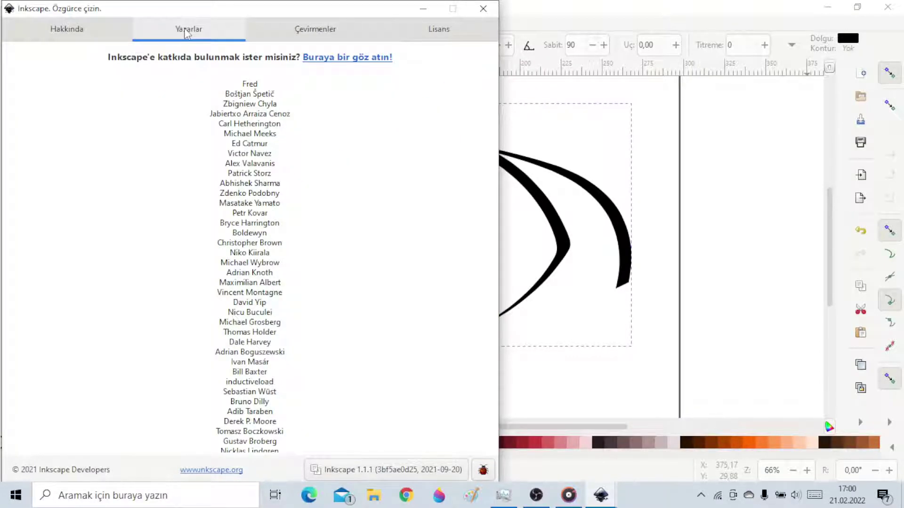
left_click(302, 28)
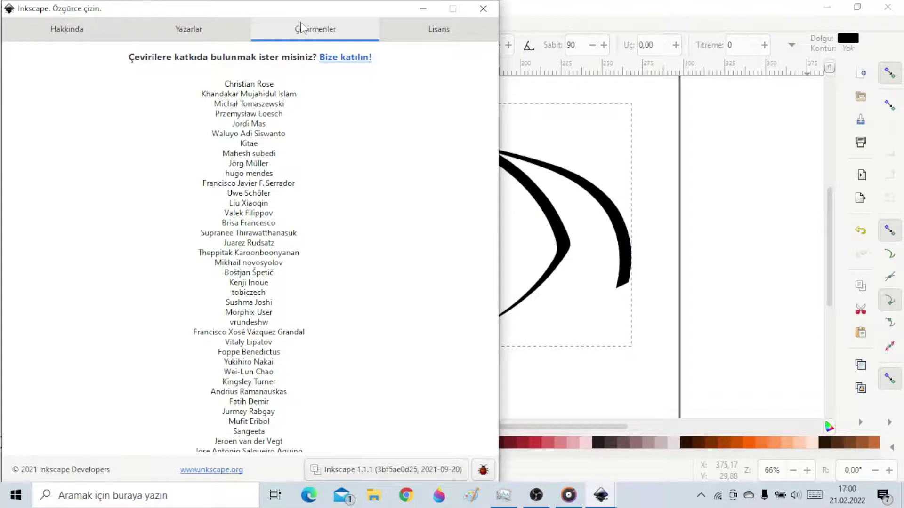
left_click(433, 36)
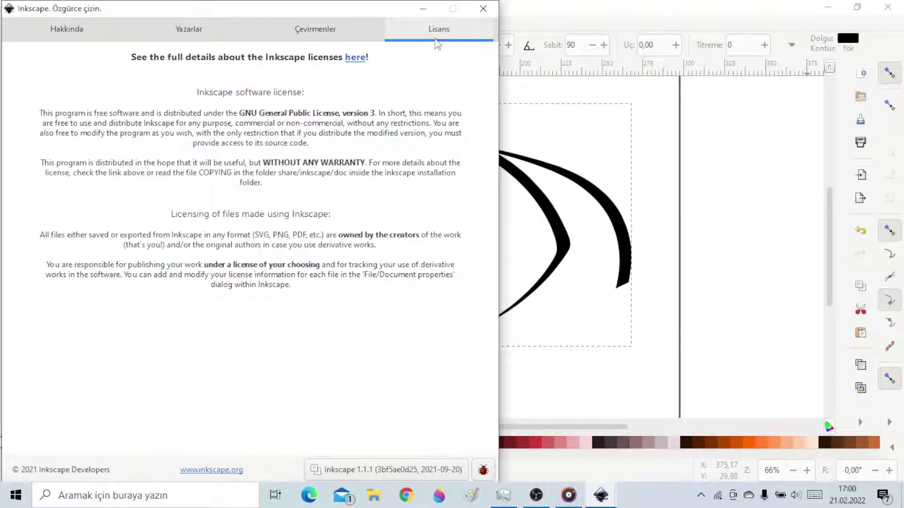
left_click(483, 10)
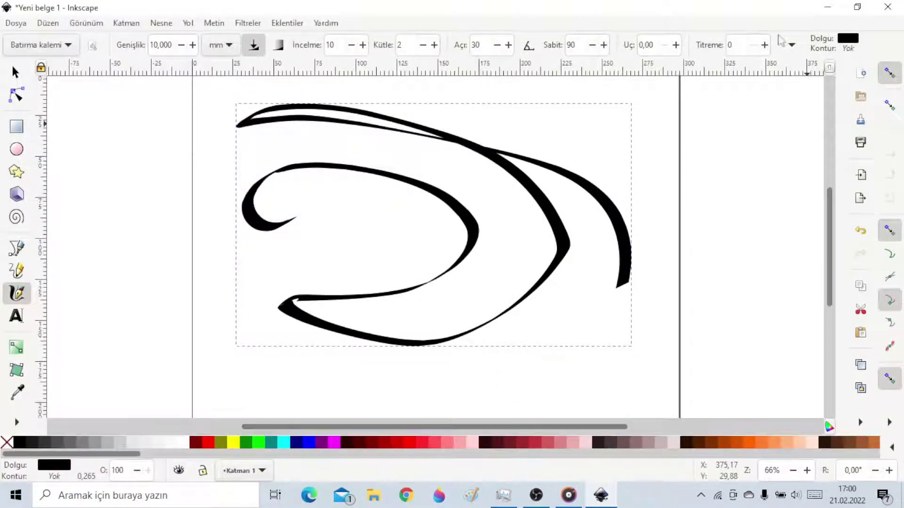
- Quit Inkscape without saving the drawing, and launch Embarcadero Dev-C++ from the desktop
left_click(887, 7)
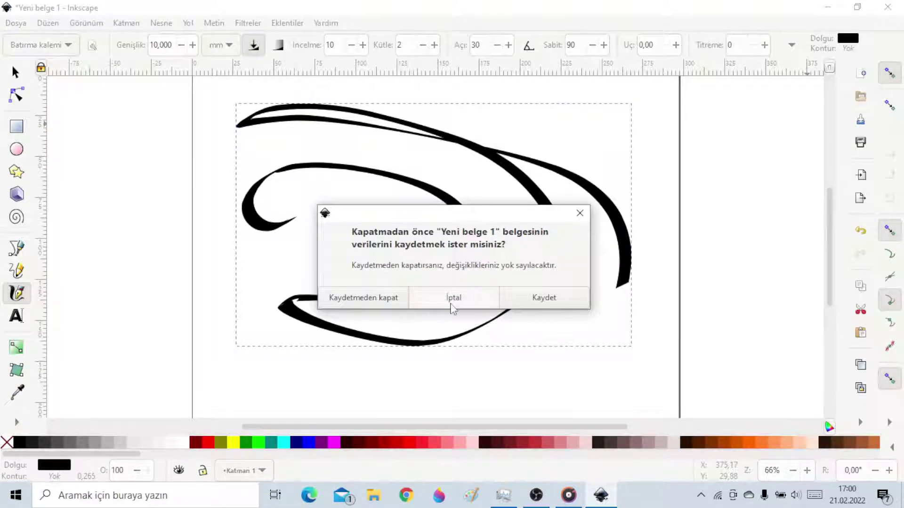
left_click(371, 298)
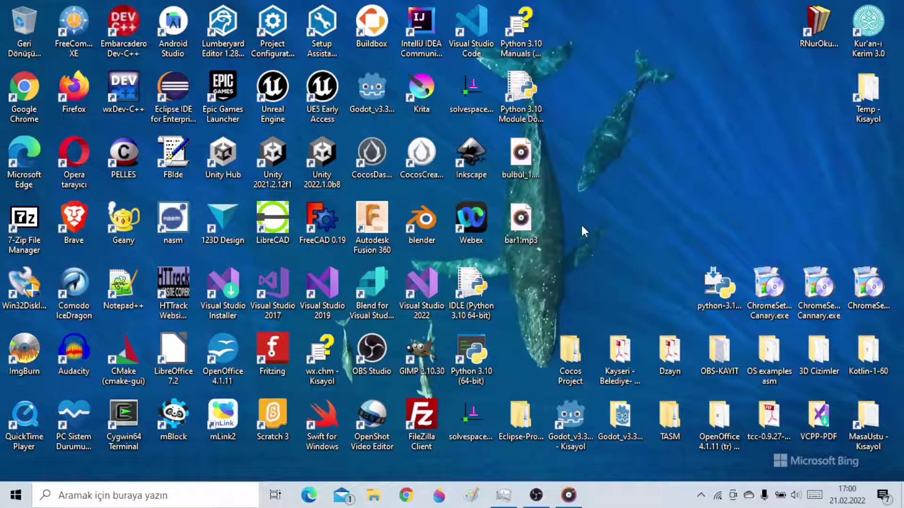
left_click(128, 31)
double_click(128, 31)
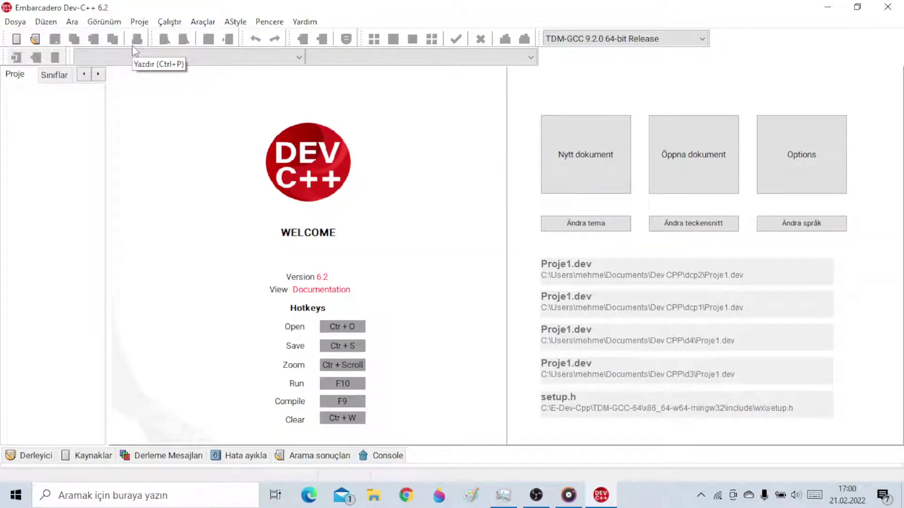
- Look over the available TDM-GCC compiler configurations, the help options and the About Dev-C++ information
left_click(706, 42)
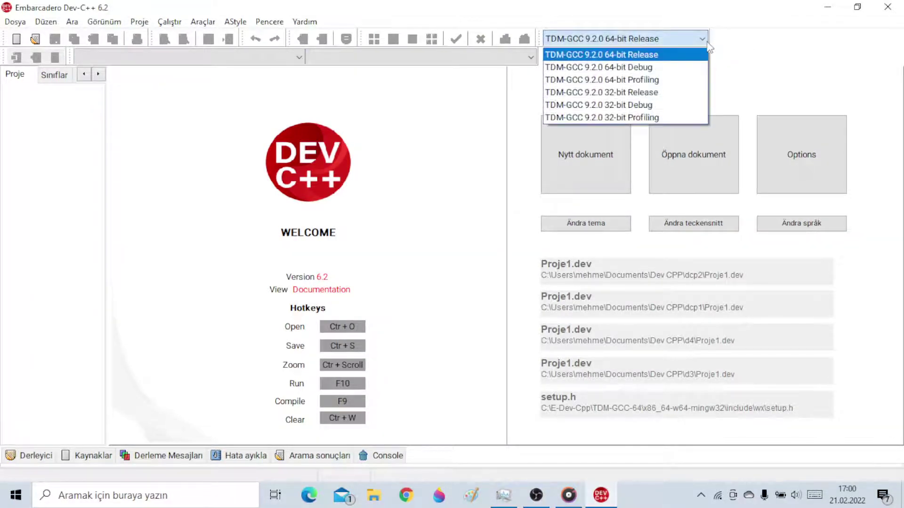
left_click(708, 43)
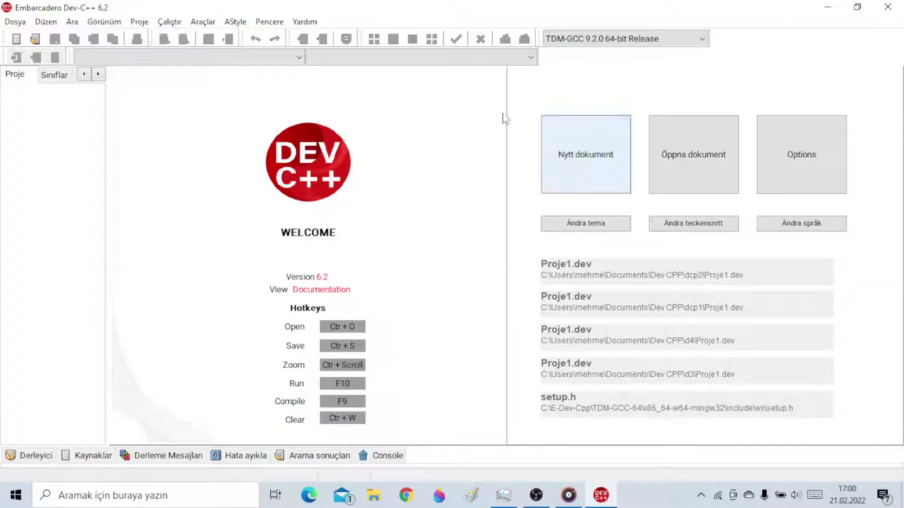
left_click(304, 22)
left_click(314, 65)
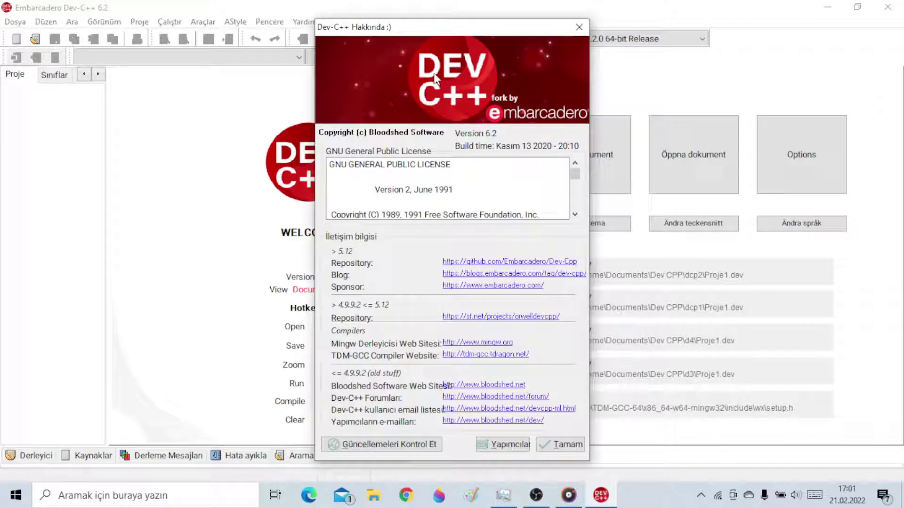
left_click(574, 29)
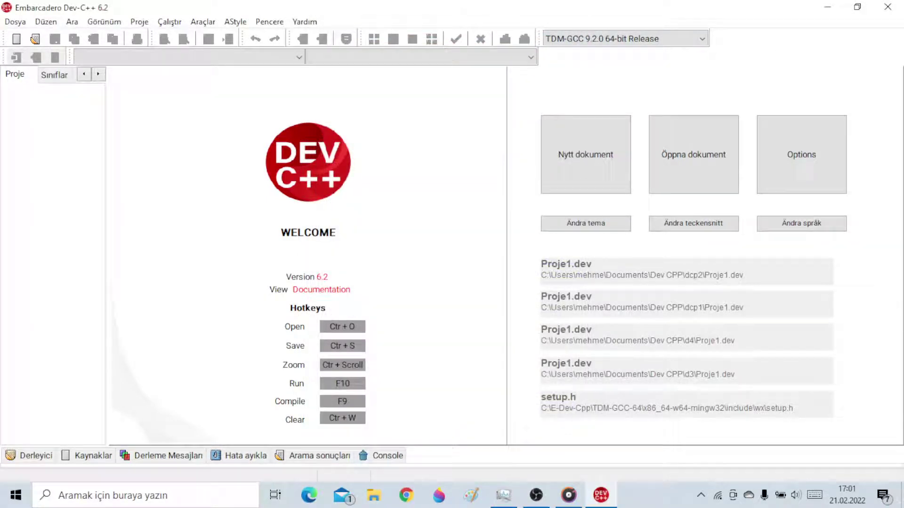
left_click(308, 22)
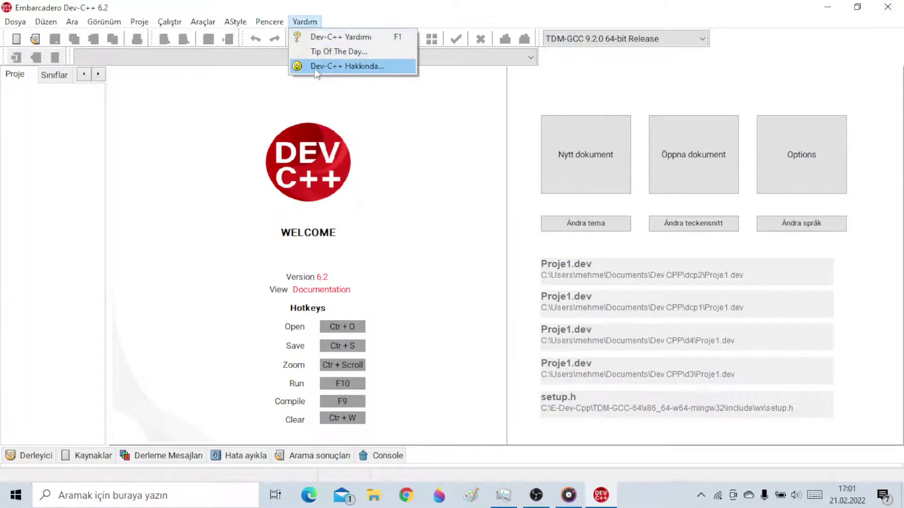
left_click(314, 66)
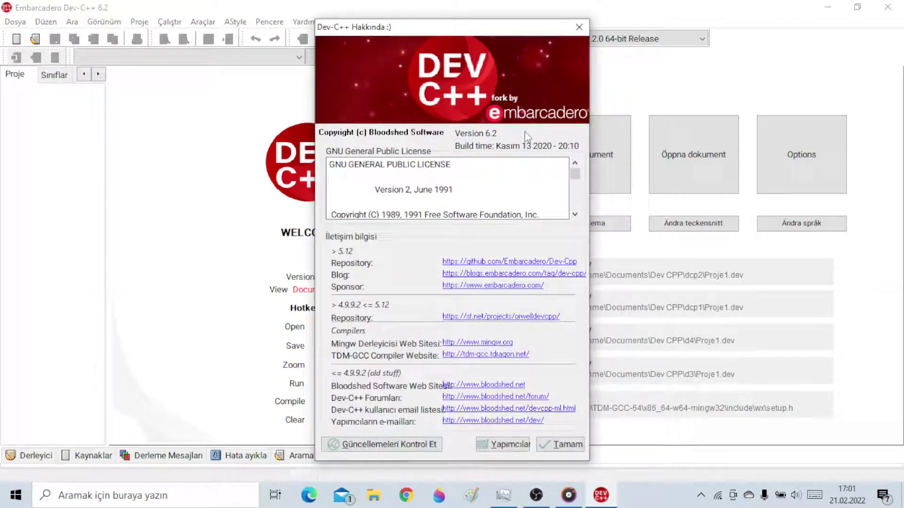
left_click(575, 30)
- Close Embarcadero Dev-C++, launch wxDev-C++ from the desktop and dismiss its tip of the day
left_click(887, 6)
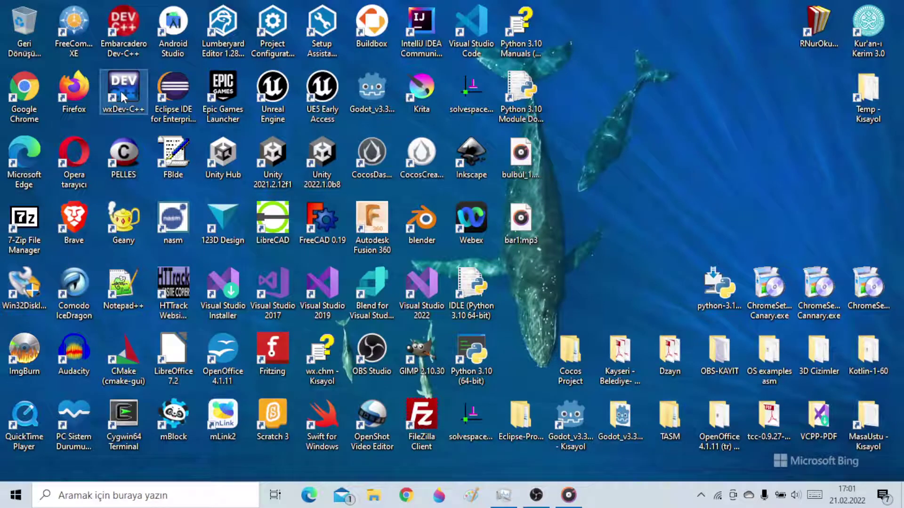
double_click(120, 92)
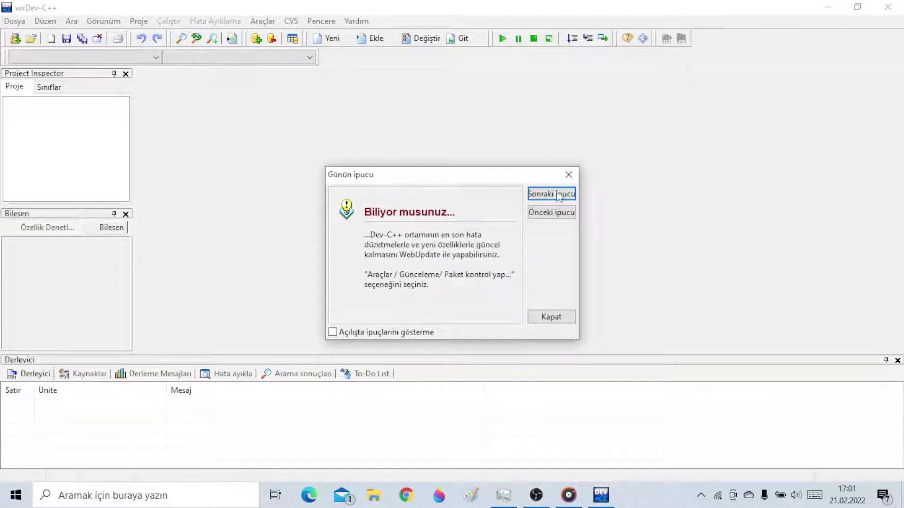
left_click(551, 318)
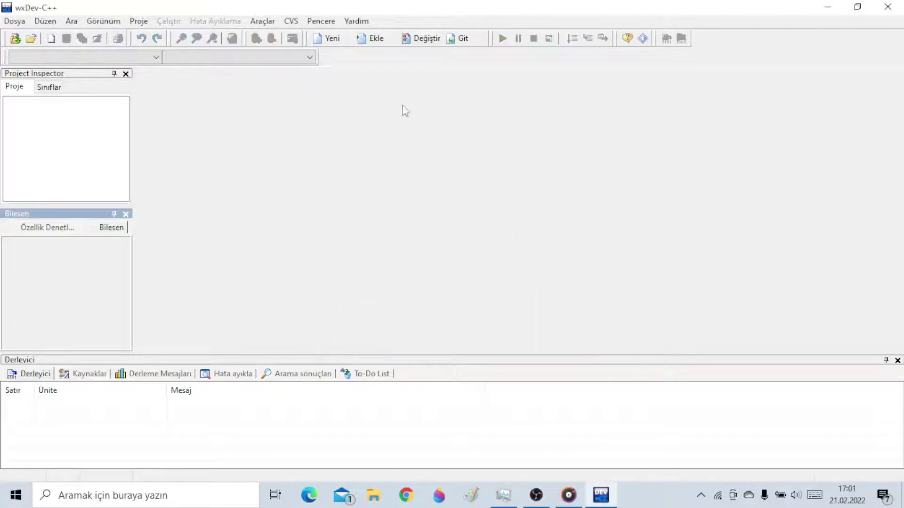
- View the help options and the About wxDev-C++ version and contact information, and close wxDev-C++
left_click(356, 21)
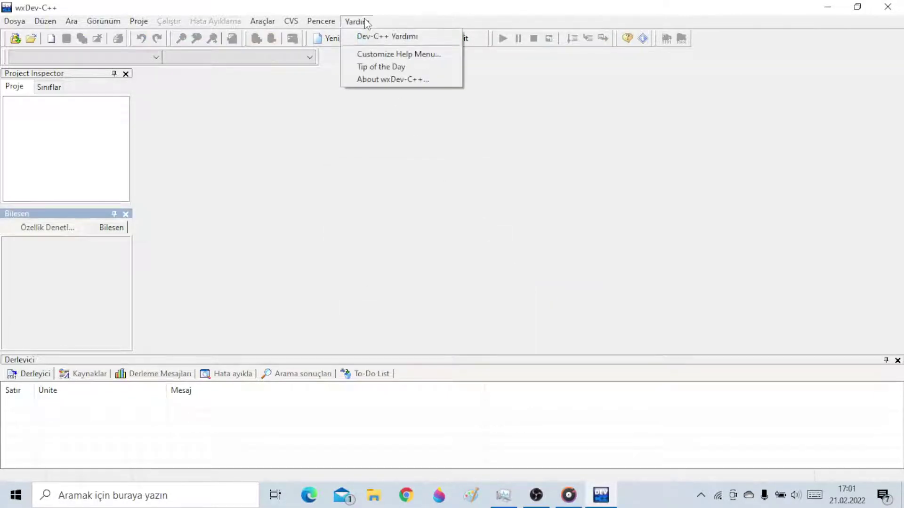
left_click(373, 79)
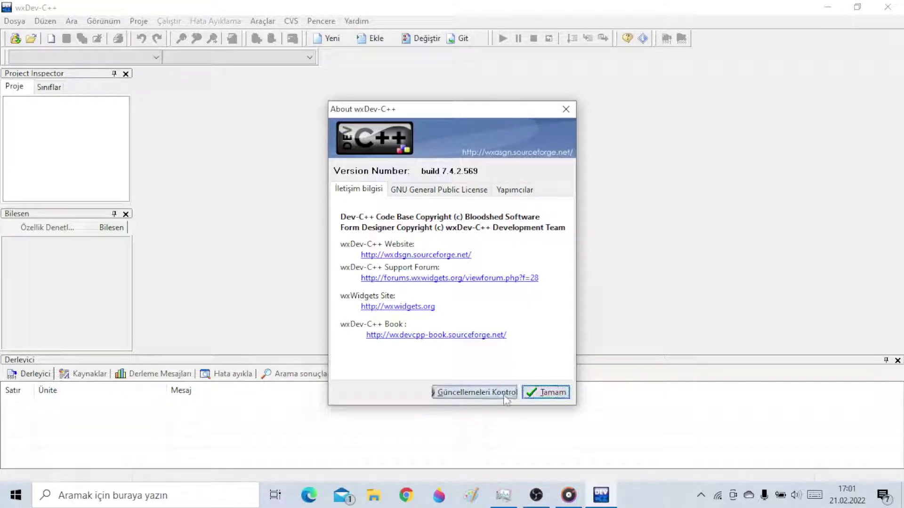
left_click(566, 396)
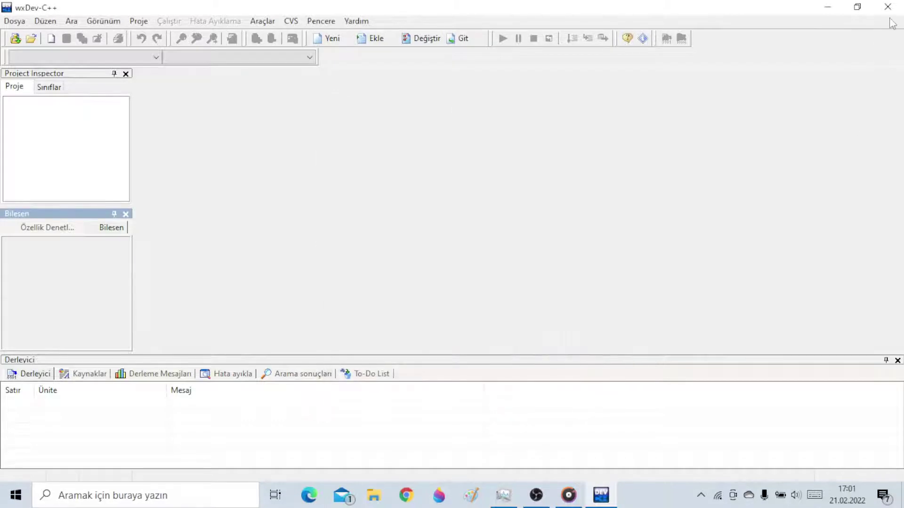
left_click(887, 6)
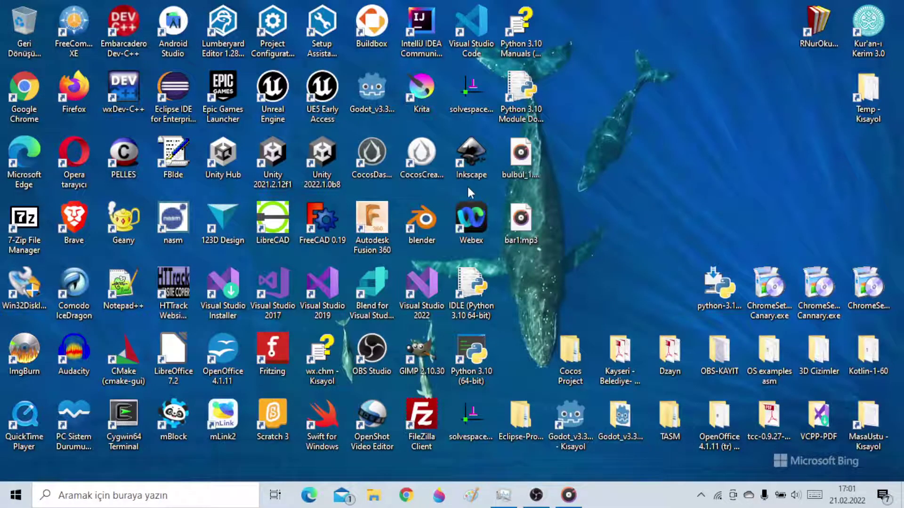
- Launch Pelles C from the desktop, view its About information with the component versions, and close the program
double_click(131, 160)
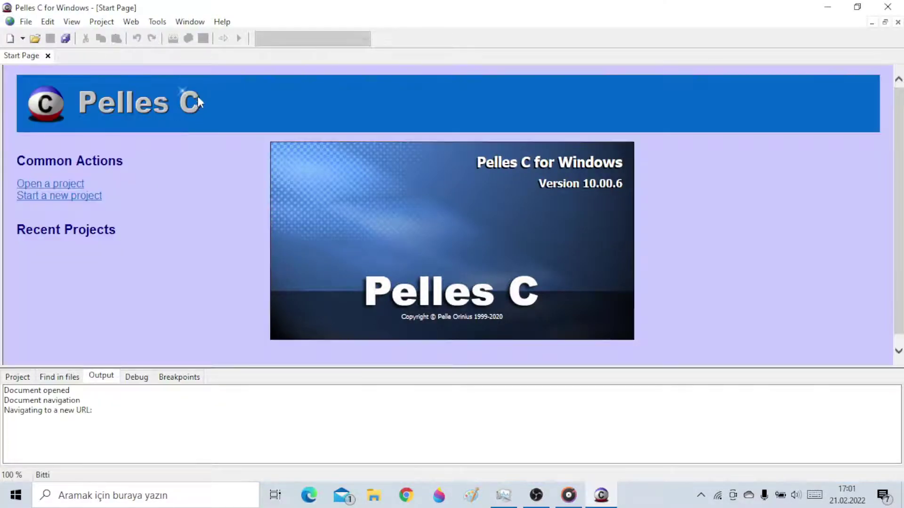
left_click(222, 21)
left_click(249, 80)
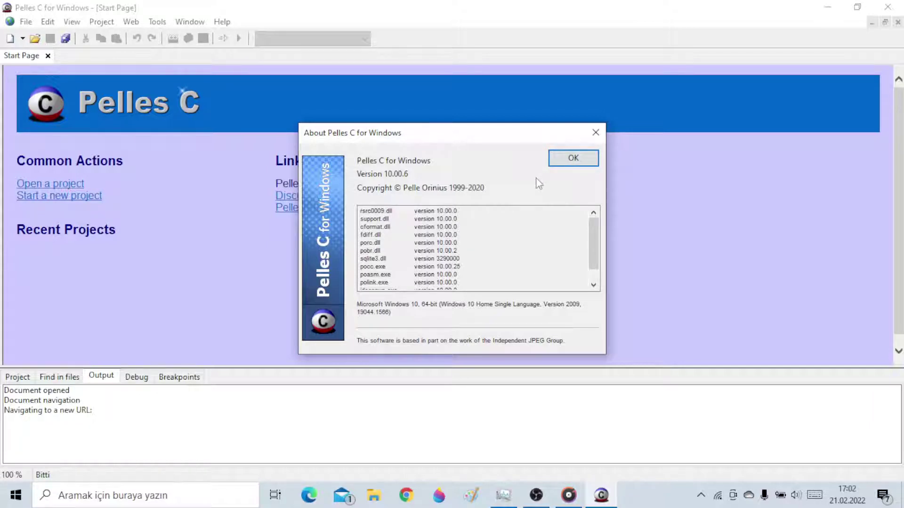
left_click(583, 162)
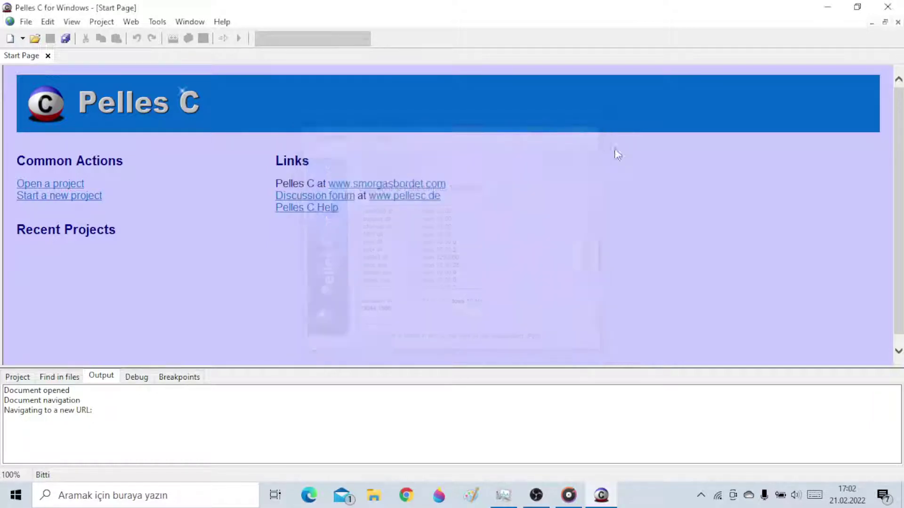
left_click(888, 7)
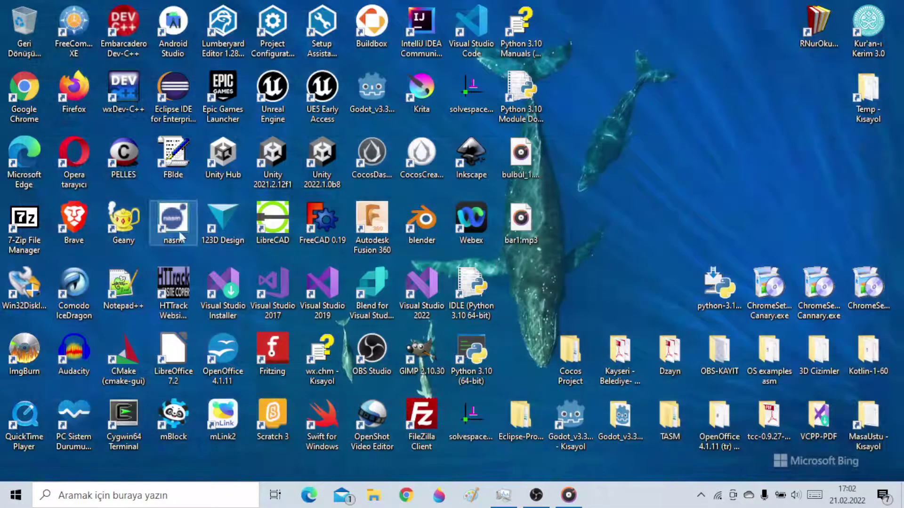
- Launch Geany from the desktop, view the information, credits and license pages of its About window, and close Geany
left_click(128, 229)
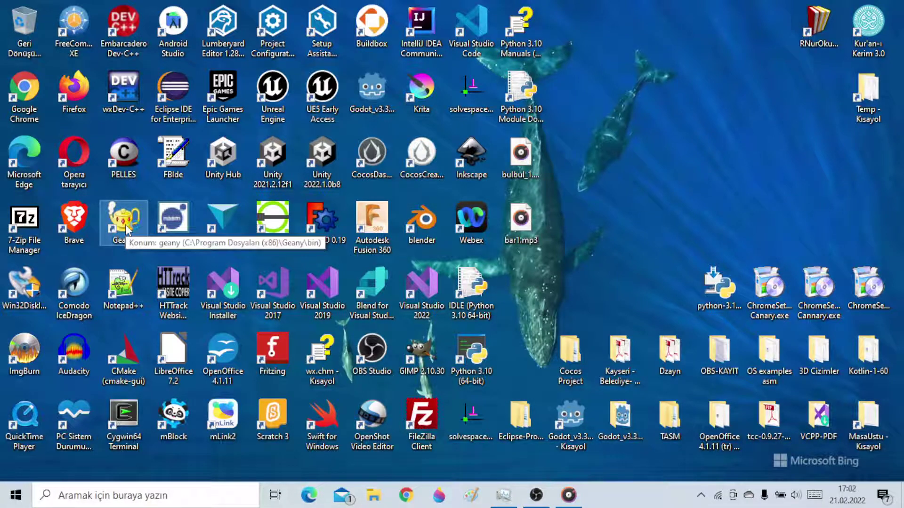
double_click(124, 221)
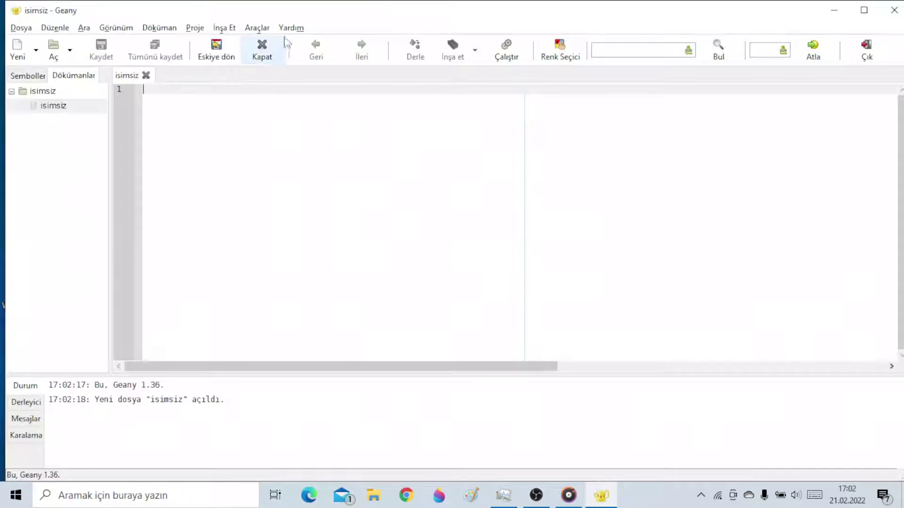
left_click(291, 27)
left_click(317, 141)
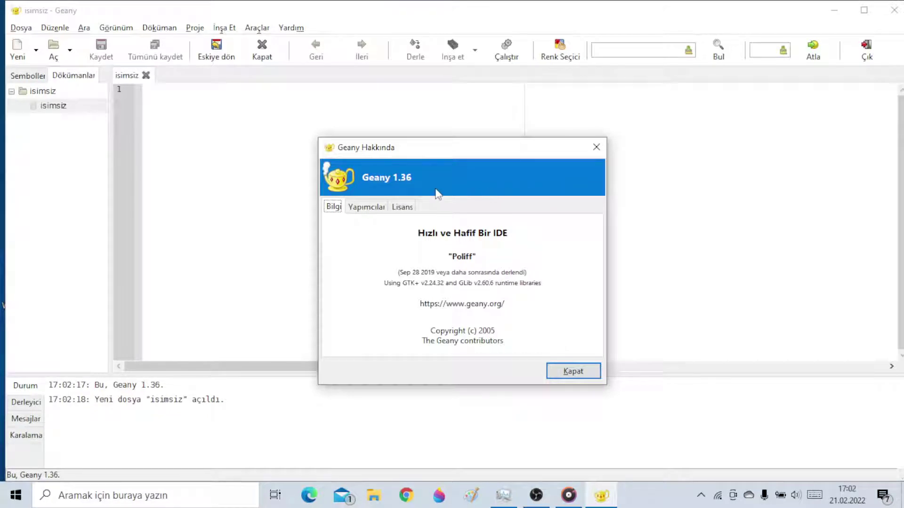
left_click(377, 211)
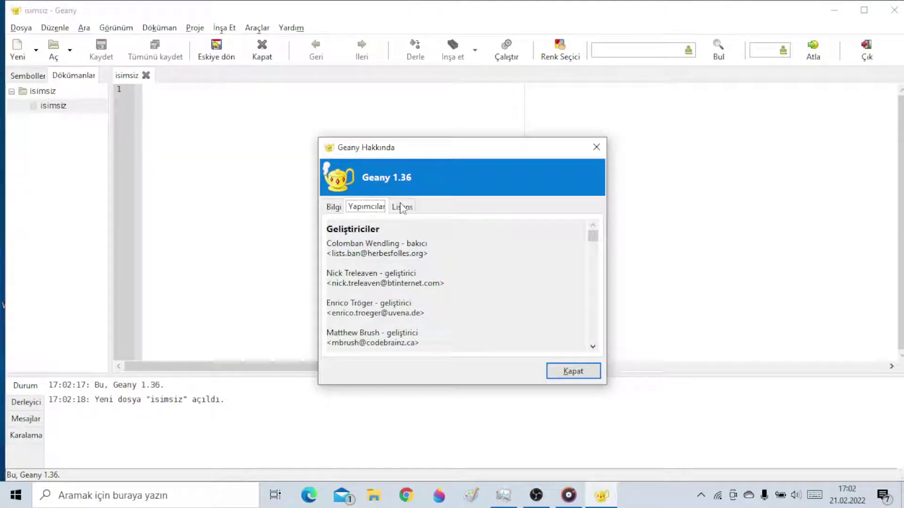
left_click(402, 207)
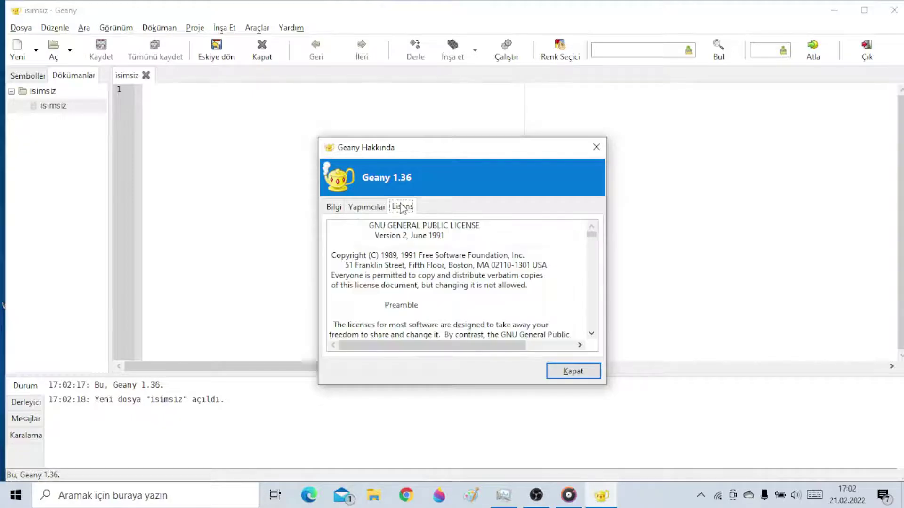
left_click(567, 370)
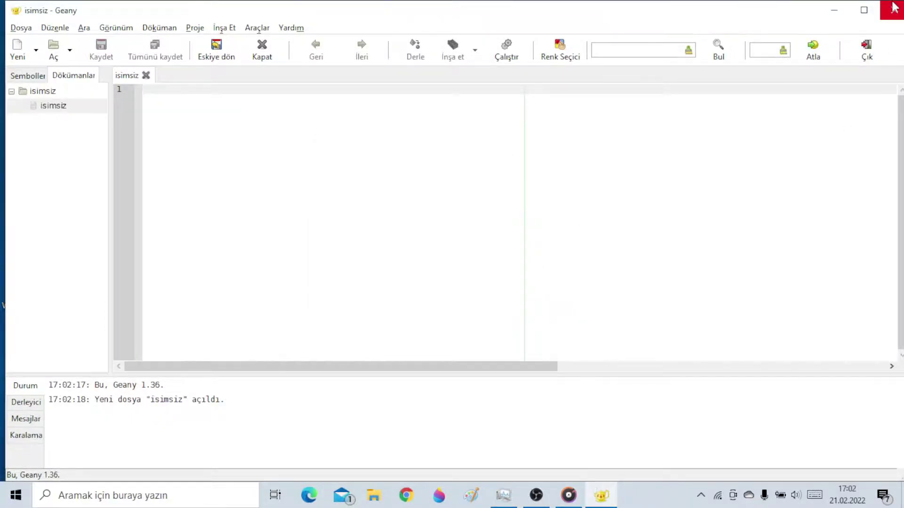
left_click(894, 7)
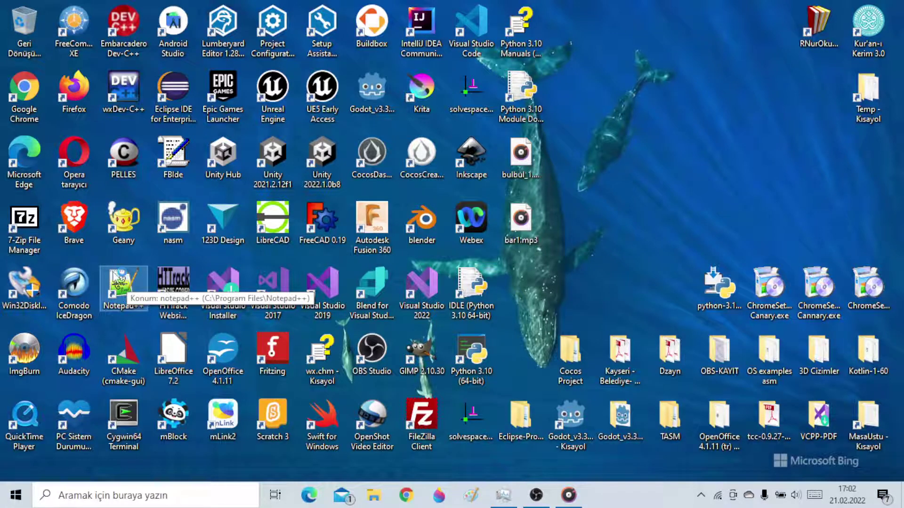
- Launch Notepad++ from the desktop, view its help options and About information, and close the program
double_click(122, 283)
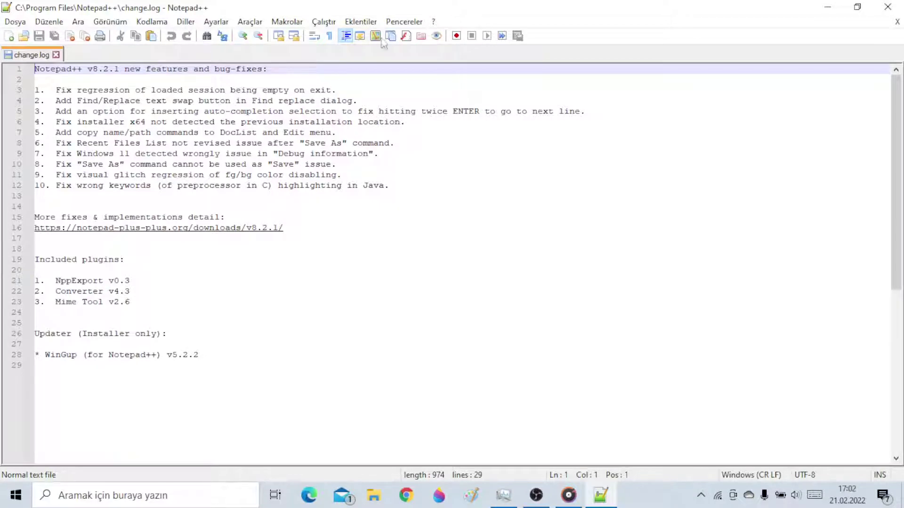
left_click(432, 22)
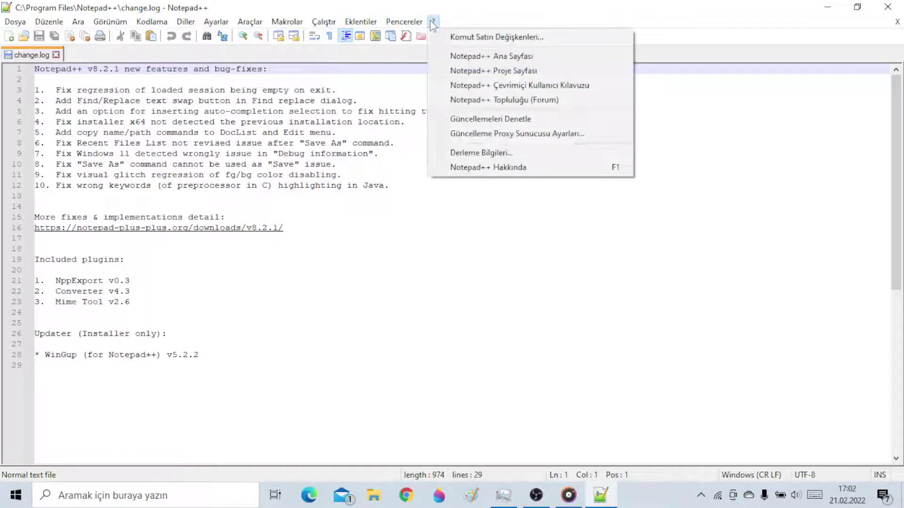
left_click(487, 168)
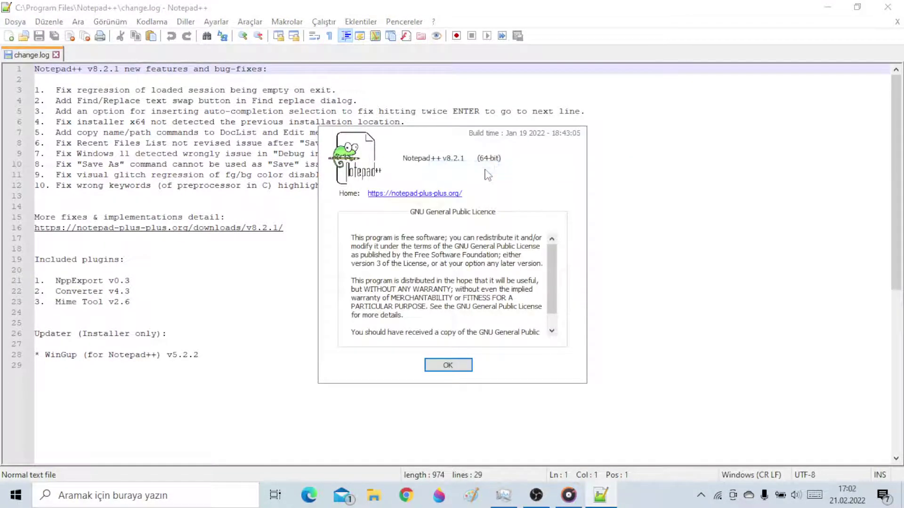
left_click(454, 368)
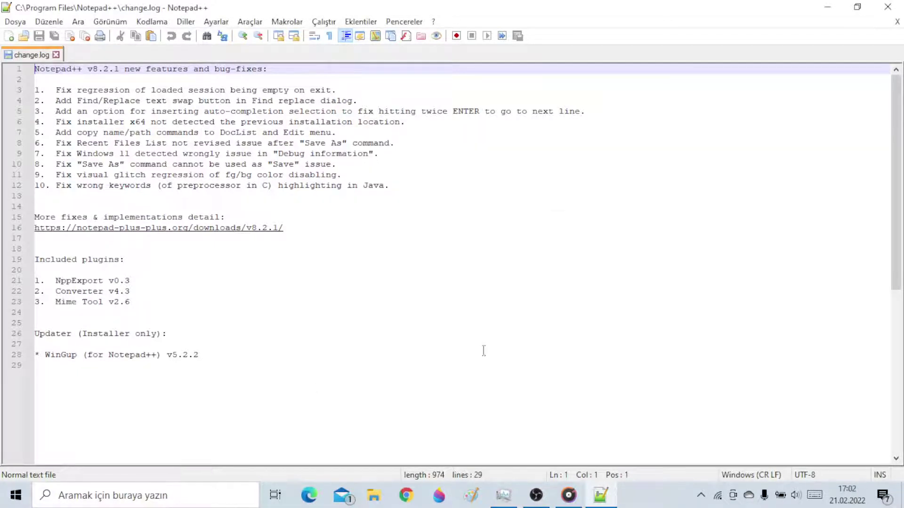
left_click(887, 8)
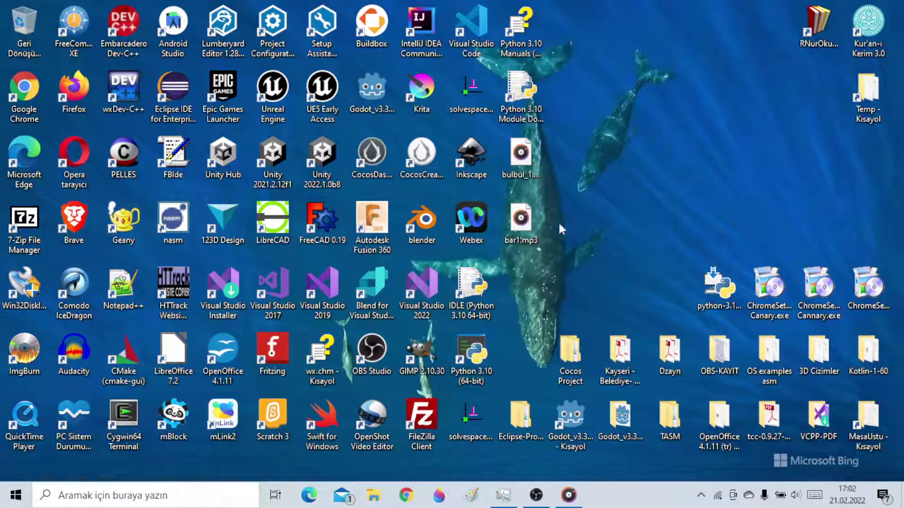
- Launch WinHTTrack Website Copier from the desktop, view its help options and About information, and close it
left_click(176, 291)
double_click(176, 292)
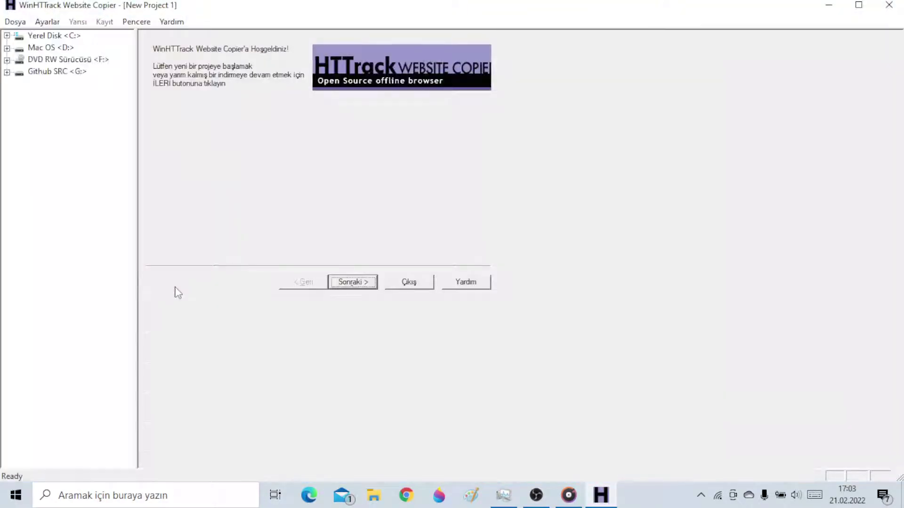
left_click(171, 22)
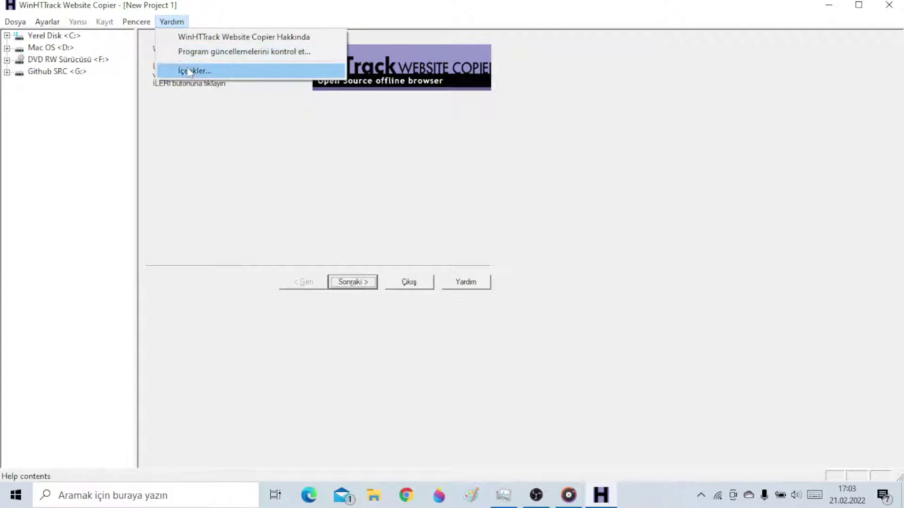
left_click(193, 35)
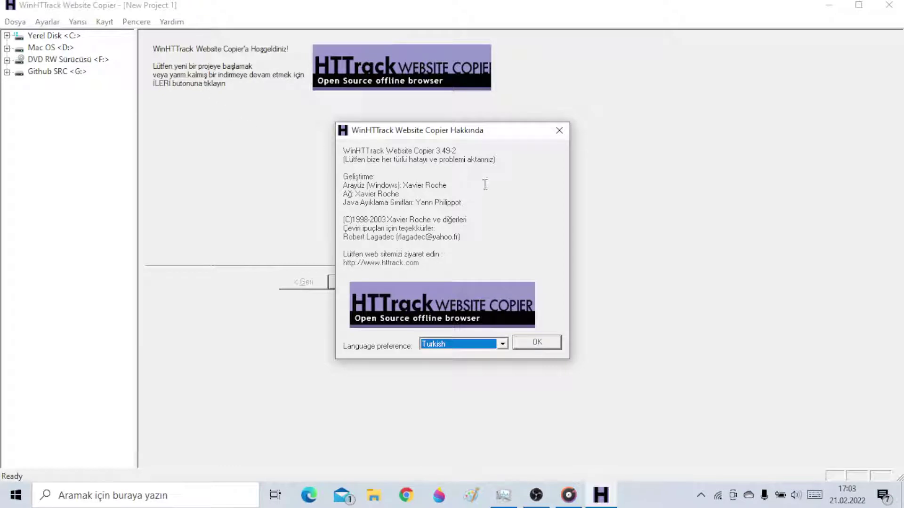
left_click(538, 342)
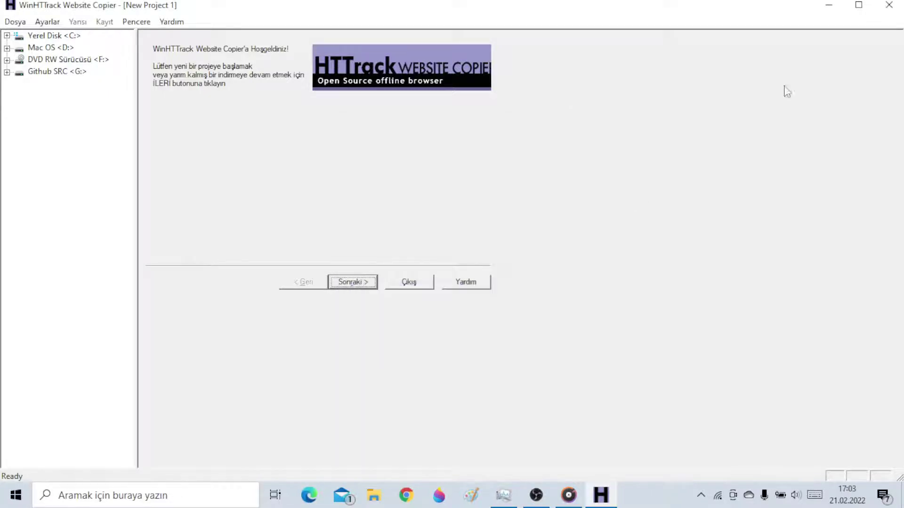
left_click(889, 6)
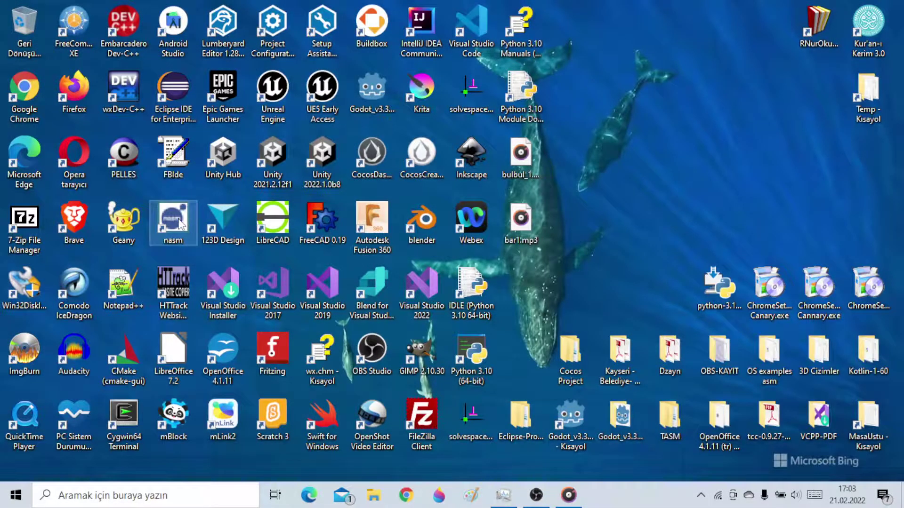
- Open and close the nasm command prompt, and launch FBIde from the desktop
double_click(179, 224)
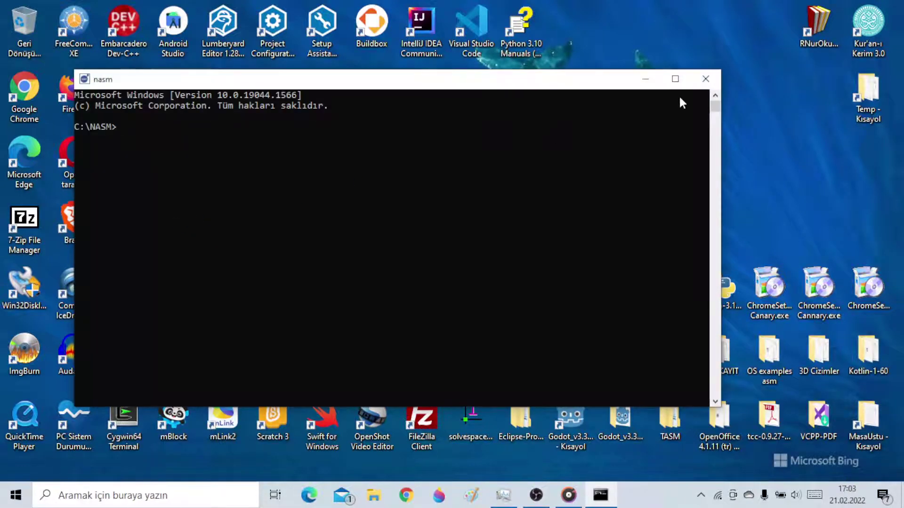
left_click(705, 80)
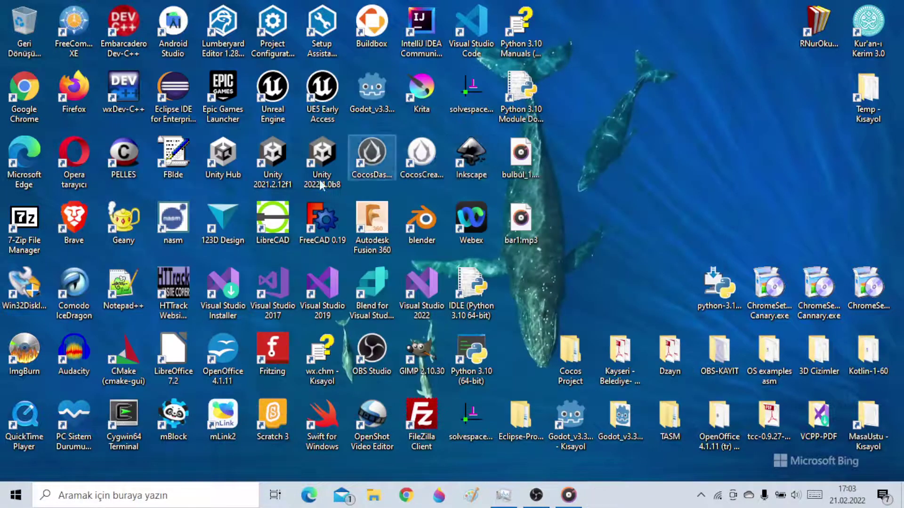
double_click(170, 157)
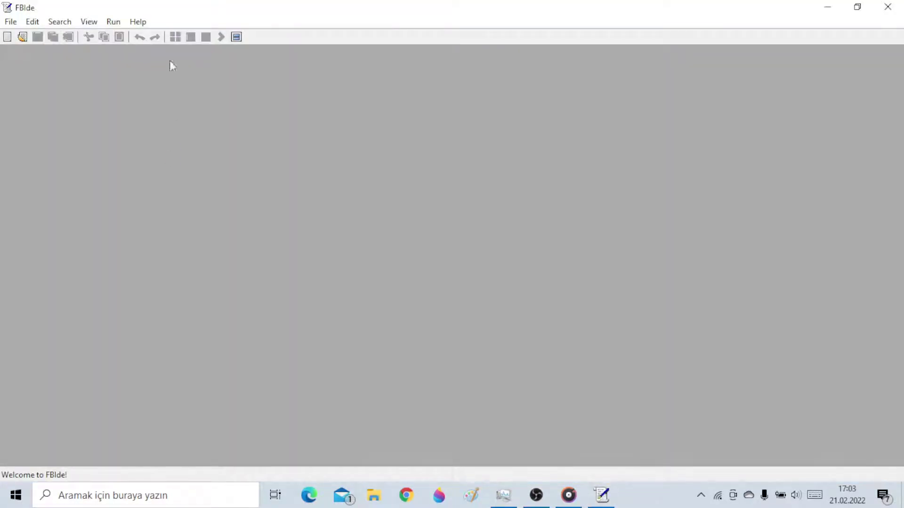
- View FBIde's help options and About information, close it, and launch IntelliJ IDEA Community Edition from the desktop
left_click(137, 22)
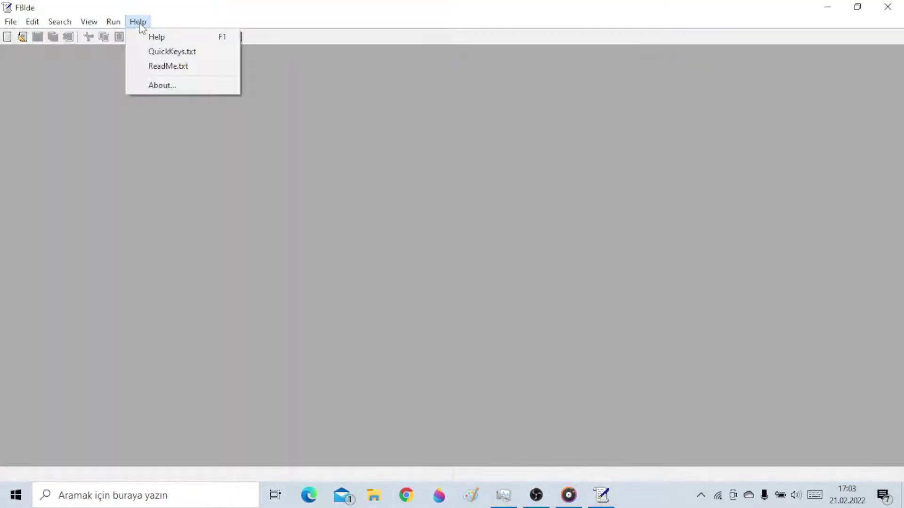
left_click(157, 85)
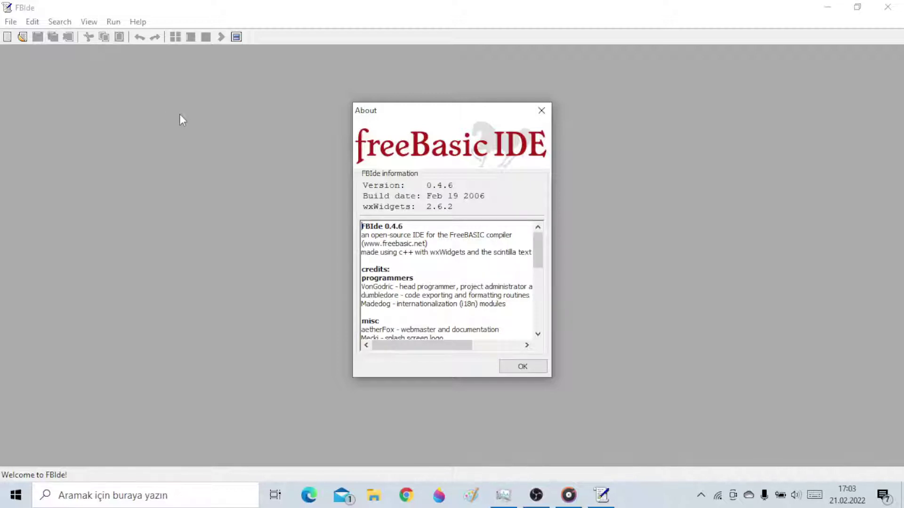
left_click(540, 369)
left_click(887, 6)
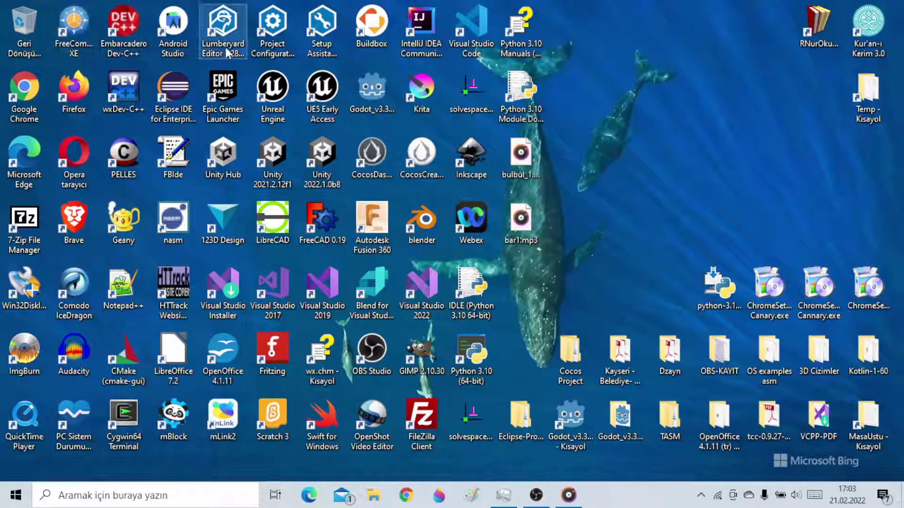
double_click(413, 29)
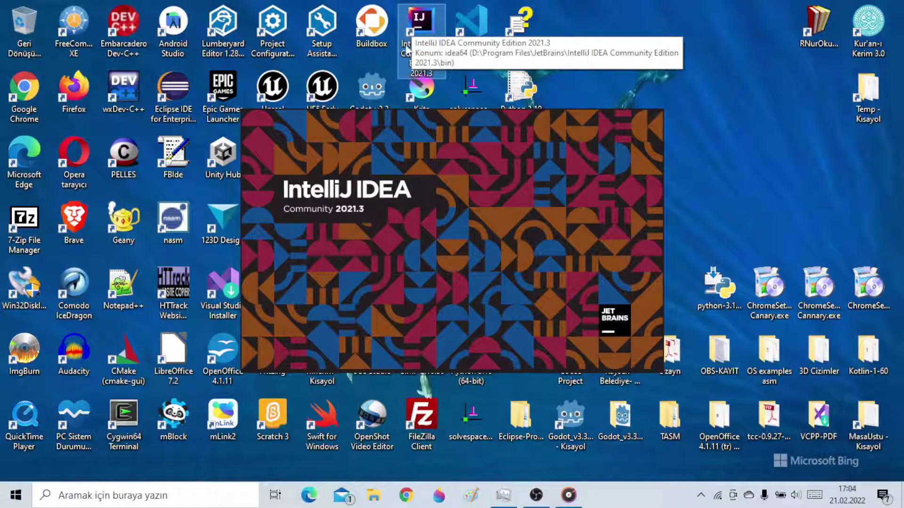
- Launch FileZilla Client from the desktop, maximize it, and check for program updates
left_click(426, 431)
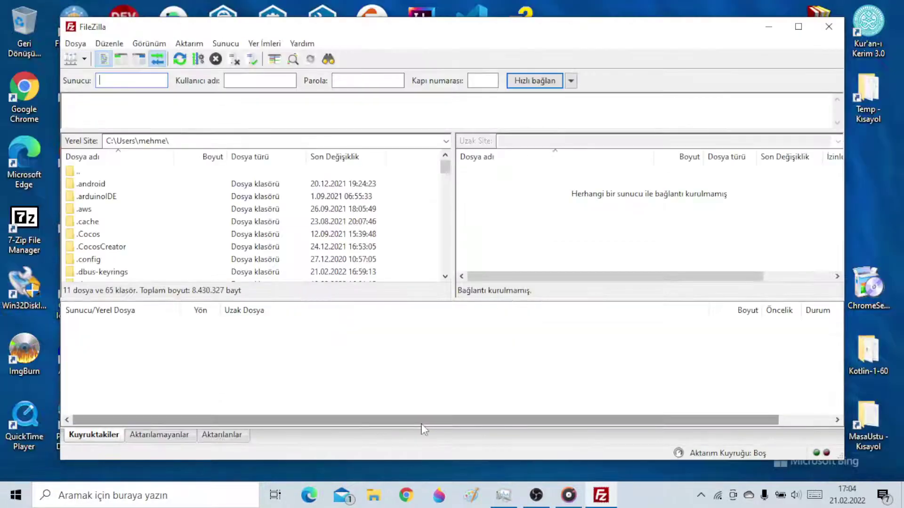
left_click(799, 27)
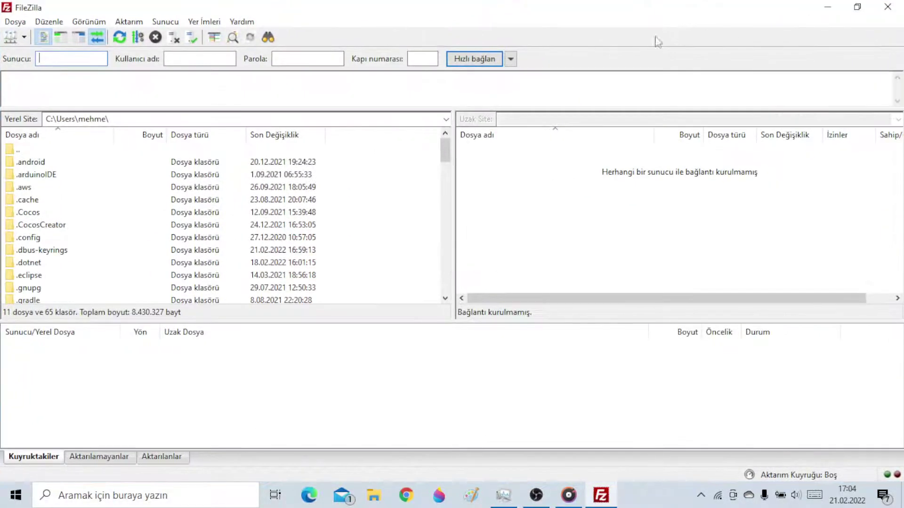
left_click(242, 22)
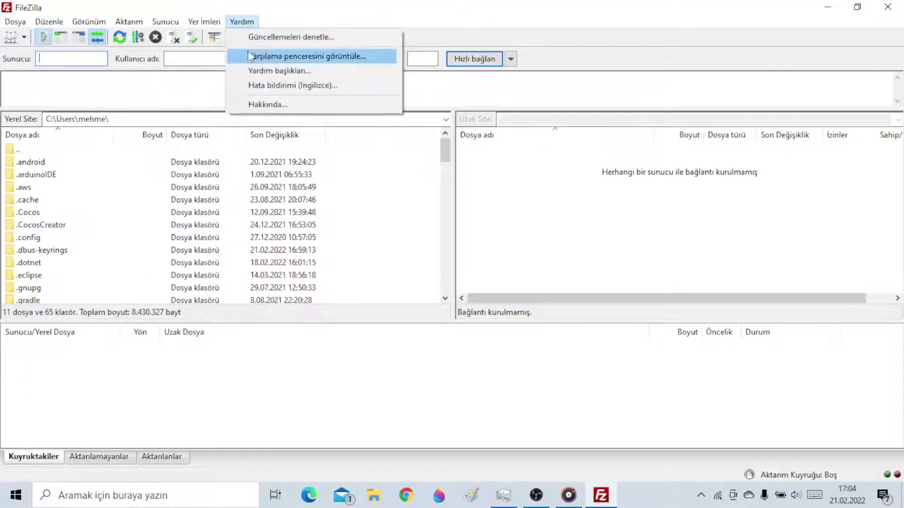
left_click(271, 46)
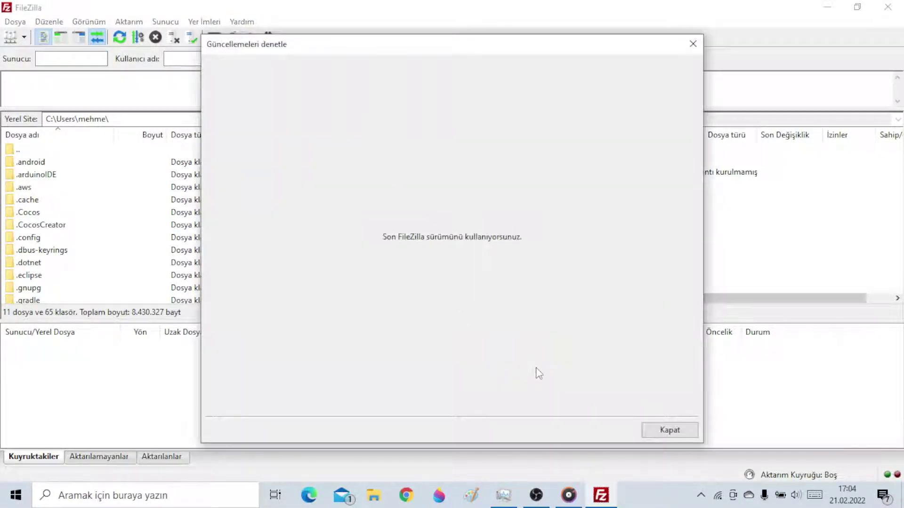
left_click(671, 431)
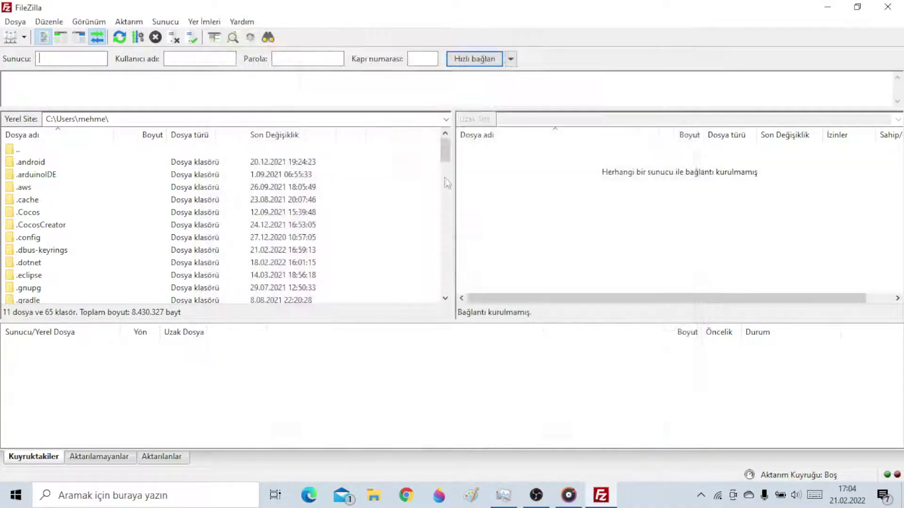
- View FileZilla's About information and close the program
left_click(241, 22)
left_click(259, 104)
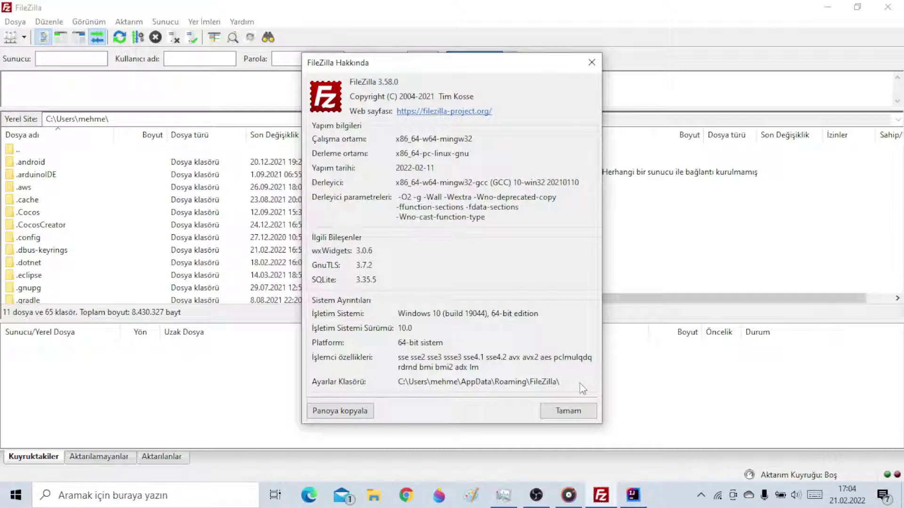
left_click(575, 411)
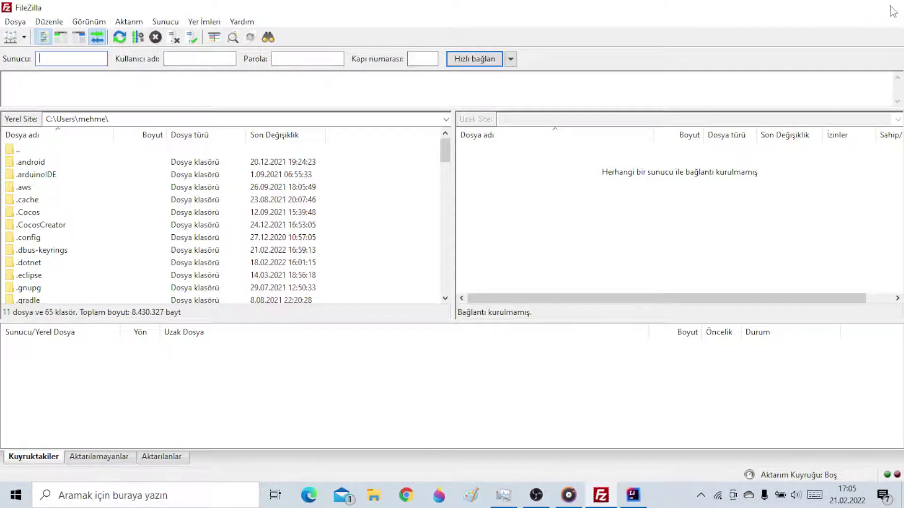
left_click(888, 8)
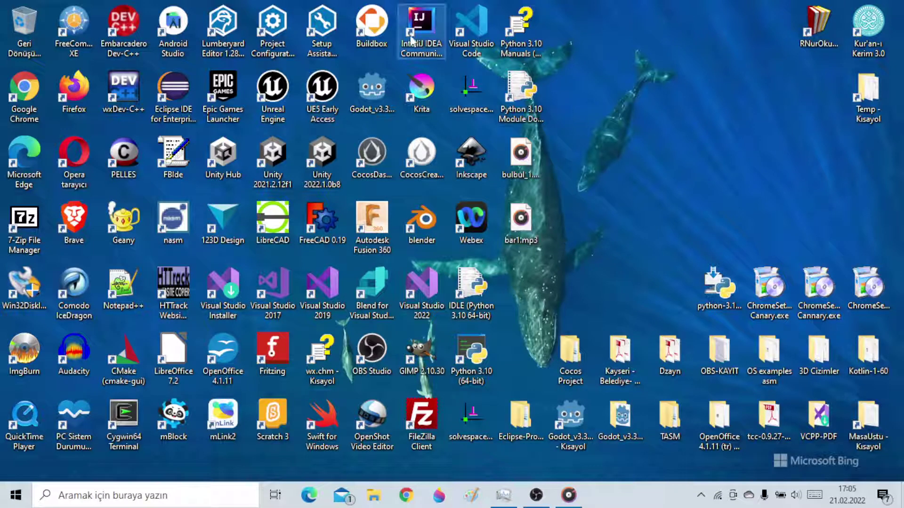
- Launch IntelliJ IDEA Community Edition from the desktop and view its learning and help resources
left_click(412, 40)
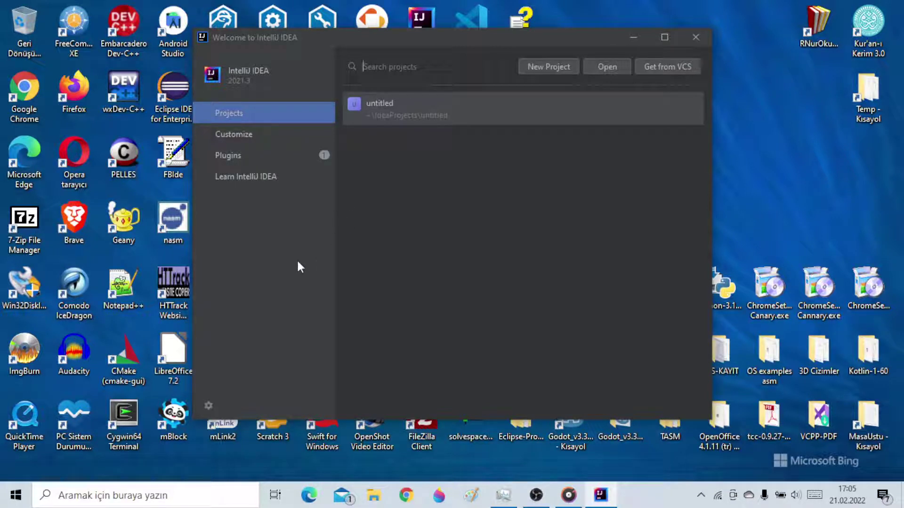
left_click(247, 177)
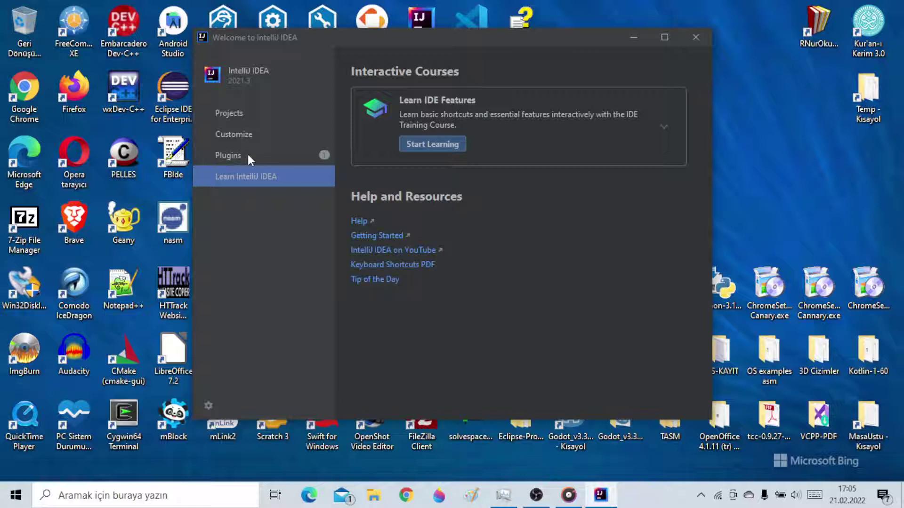
- Find the Kotlin plugin among IntelliJ IDEA's installed plugins and start its update
left_click(247, 154)
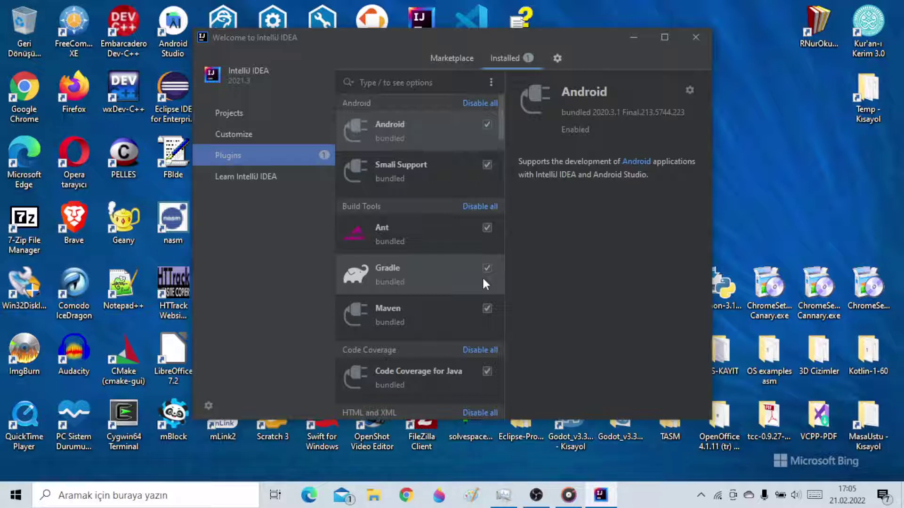
scroll(484, 280, "down", 3)
scroll(484, 280, "down", 12)
scroll(484, 283, "down", 3)
scroll(503, 240, "down", 8)
left_click_drag(503, 241, 500, 329)
scroll(485, 282, "up", 1)
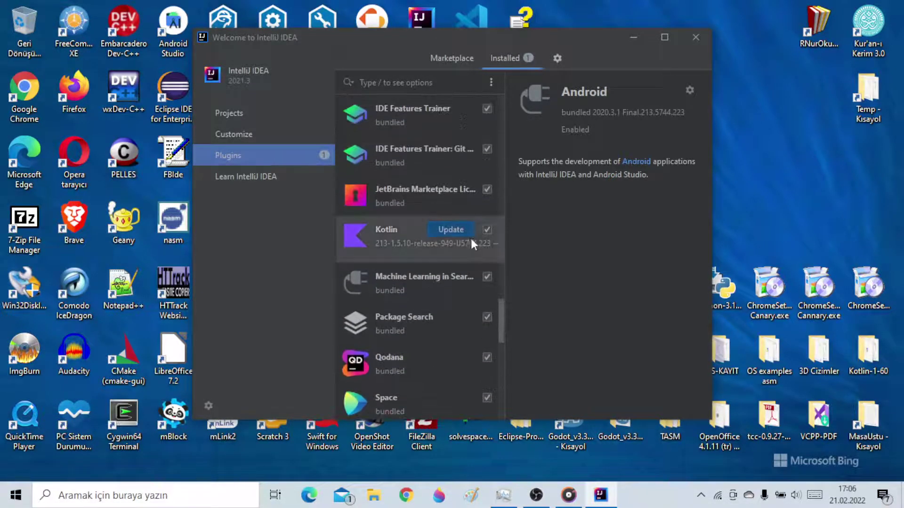
left_click(454, 229)
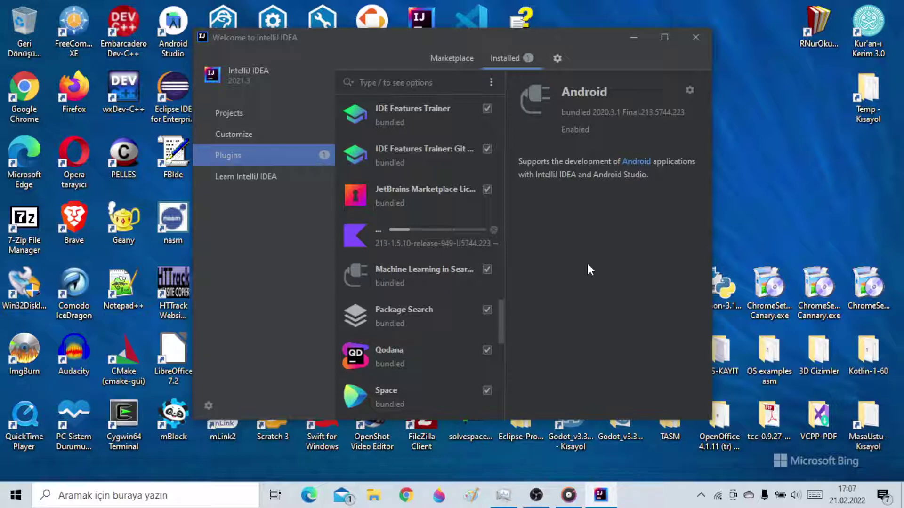
- Move the IntelliJ IDEA welcome window aside to uncover the desktop icons, and launch Webex
left_click_drag(360, 35, 684, 24)
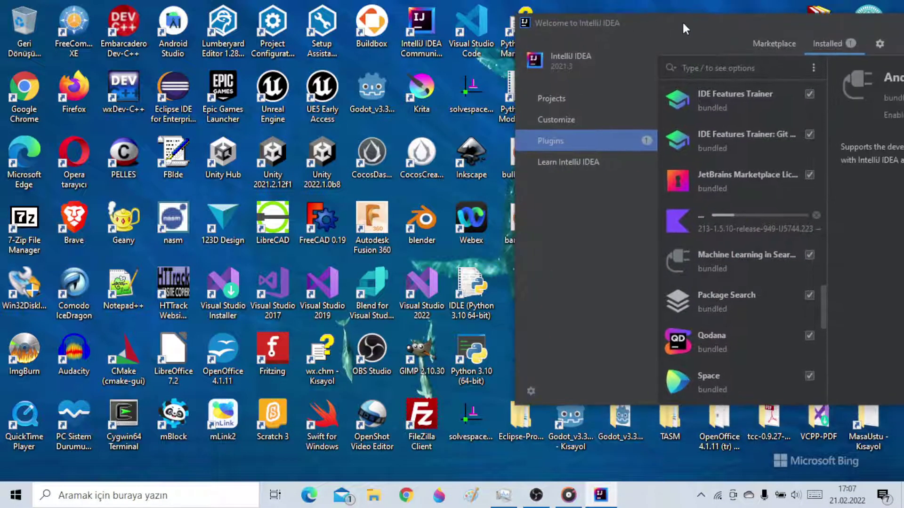
left_click(474, 216)
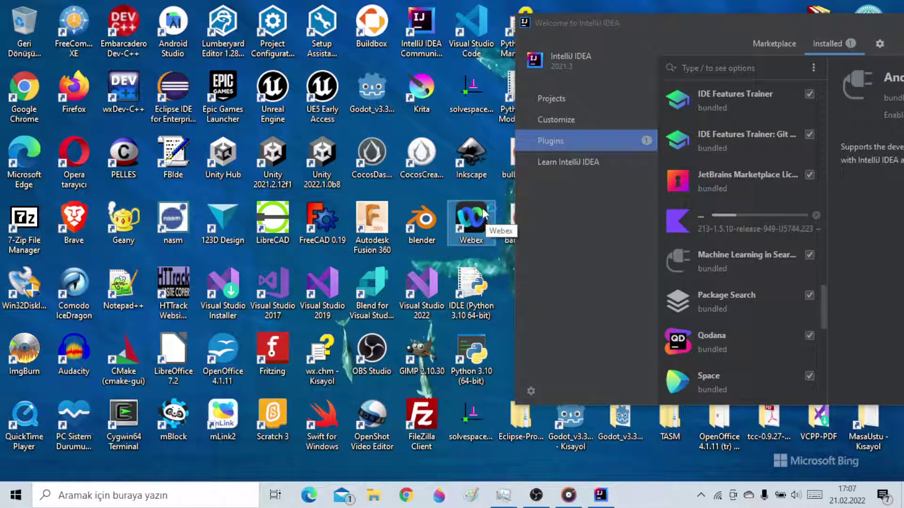
- Launch IDLE (Python 3.10 64-bit) from the desktop, view its help options and About information, and close it
left_click(468, 290)
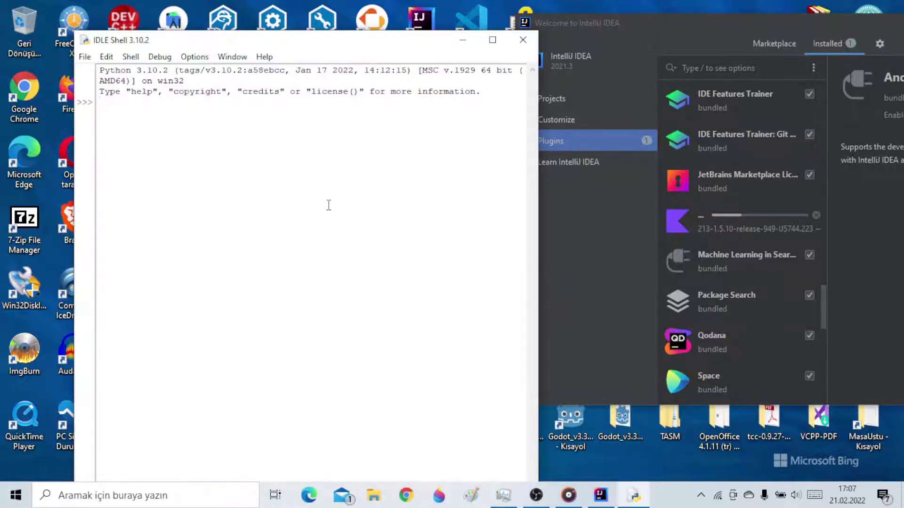
left_click(264, 57)
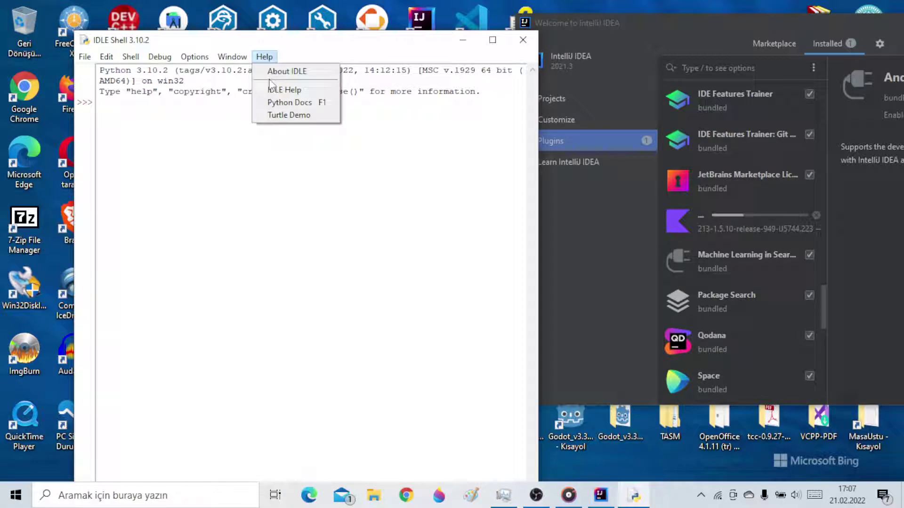
left_click(285, 73)
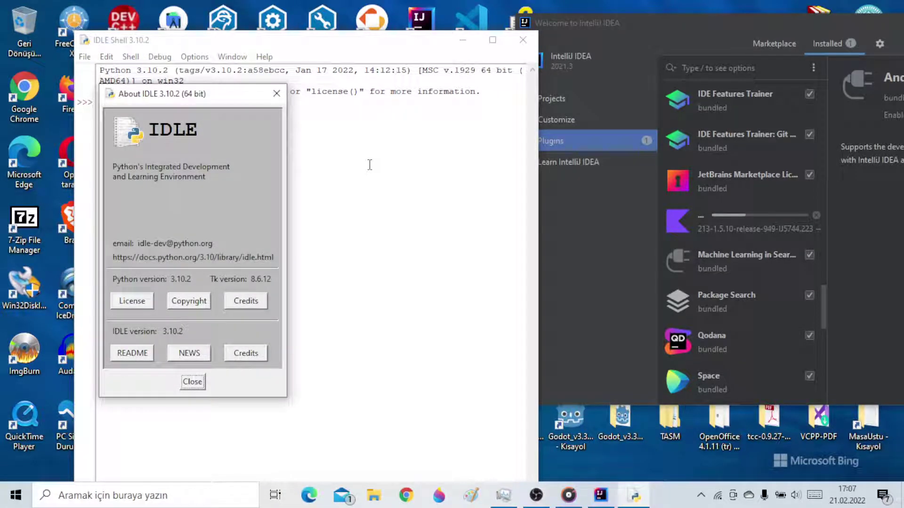
left_click(193, 381)
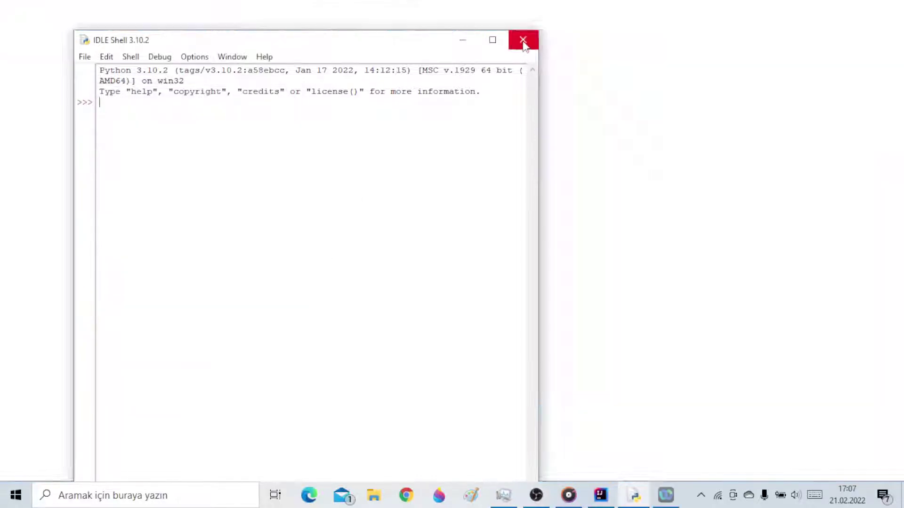
left_click(523, 40)
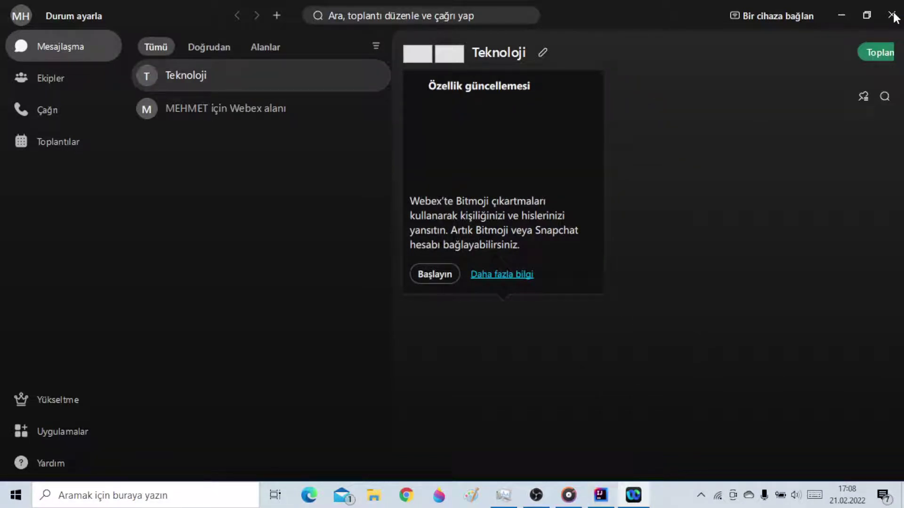
- Close Webex and move the IntelliJ IDEA welcome window back fully onto the desktop
left_click(892, 15)
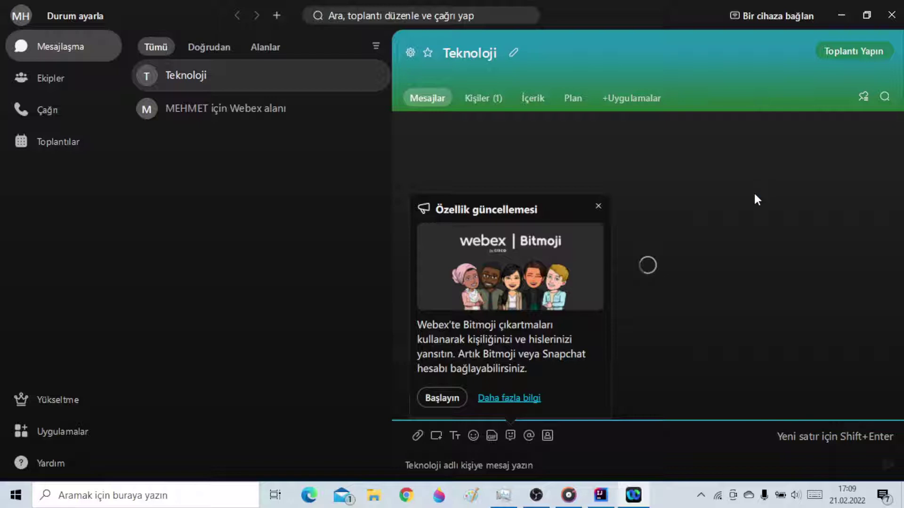
left_click(892, 19)
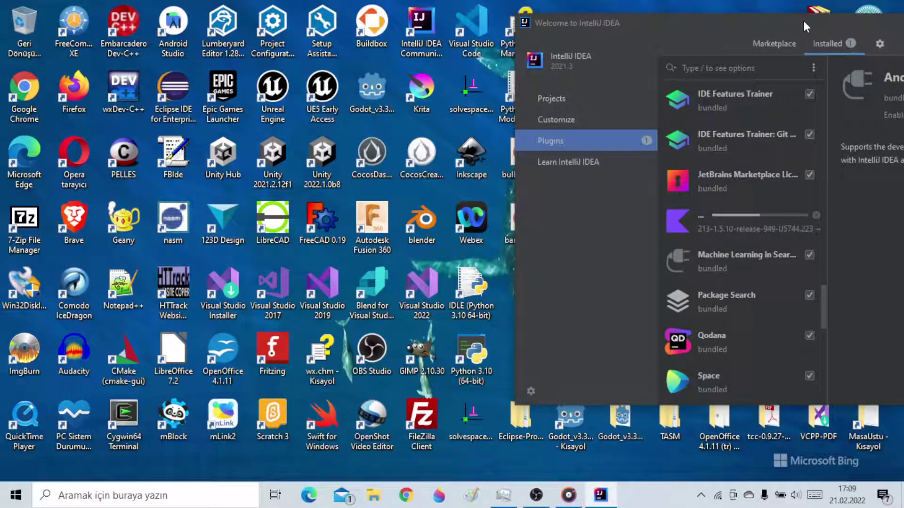
left_click_drag(803, 22, 553, 14)
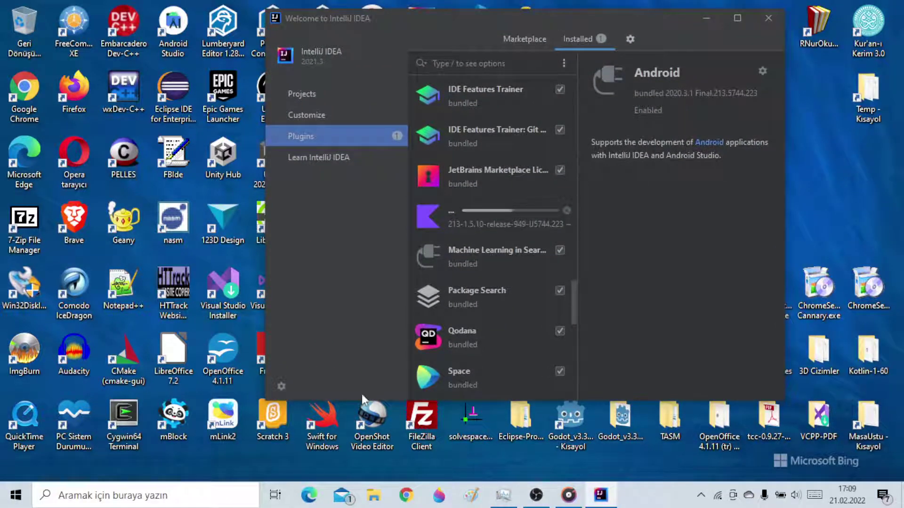
- Launch Swift for Windows from the desktop and open its online help page
left_click(318, 426)
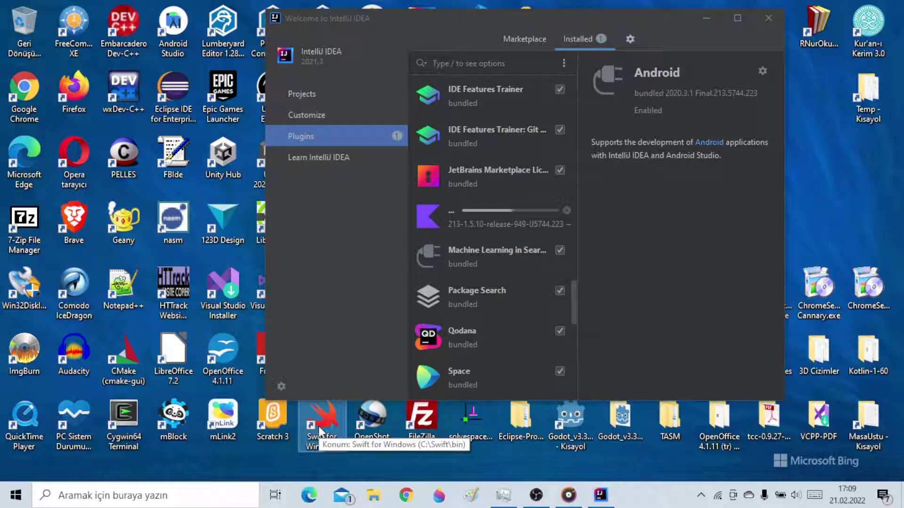
double_click(318, 429)
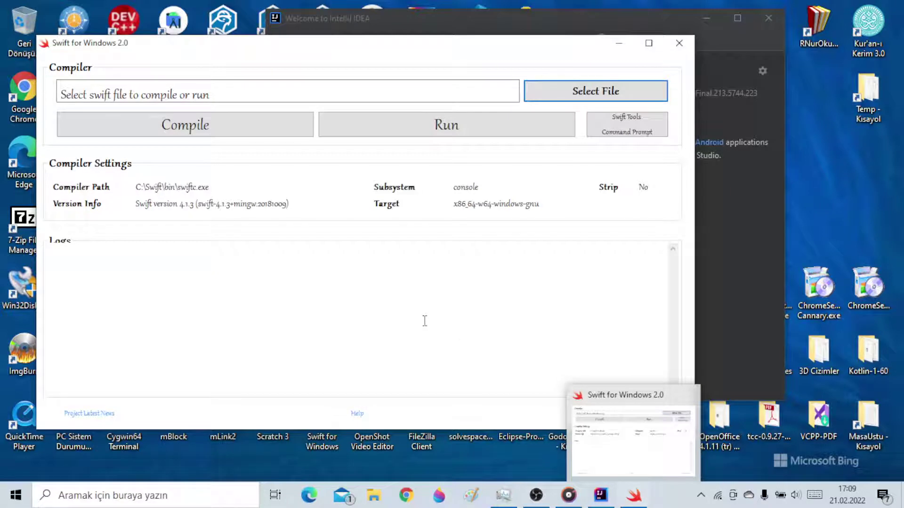
left_click(423, 321)
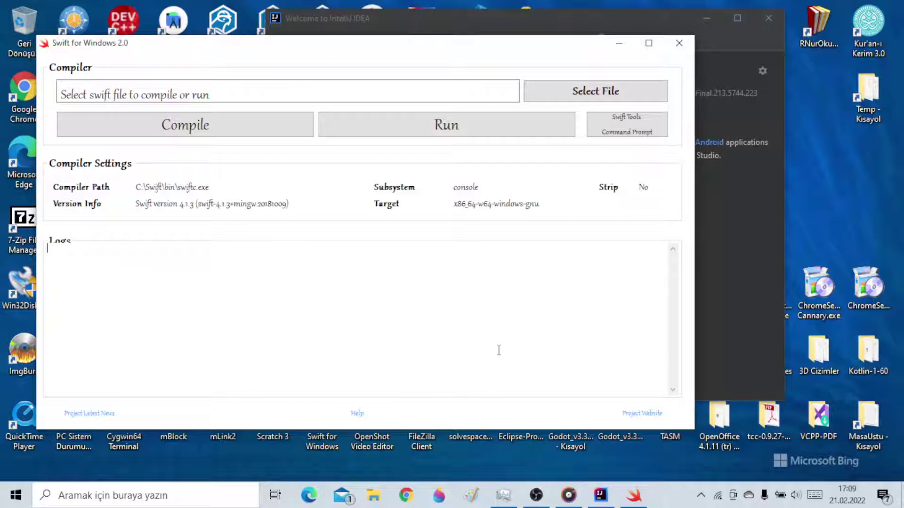
left_click(363, 414)
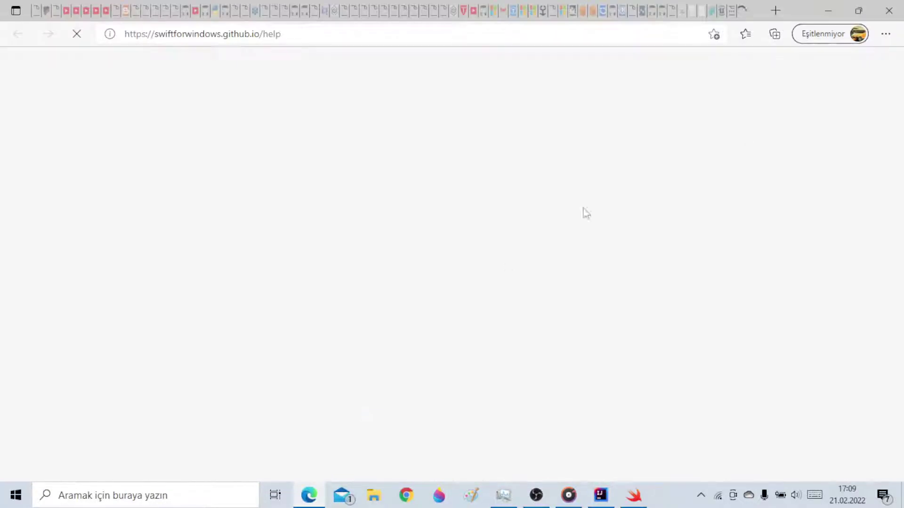
- Examine the Swift for Windows help page's instructions for writing, selecting, compiling and running a program
left_click(742, 11)
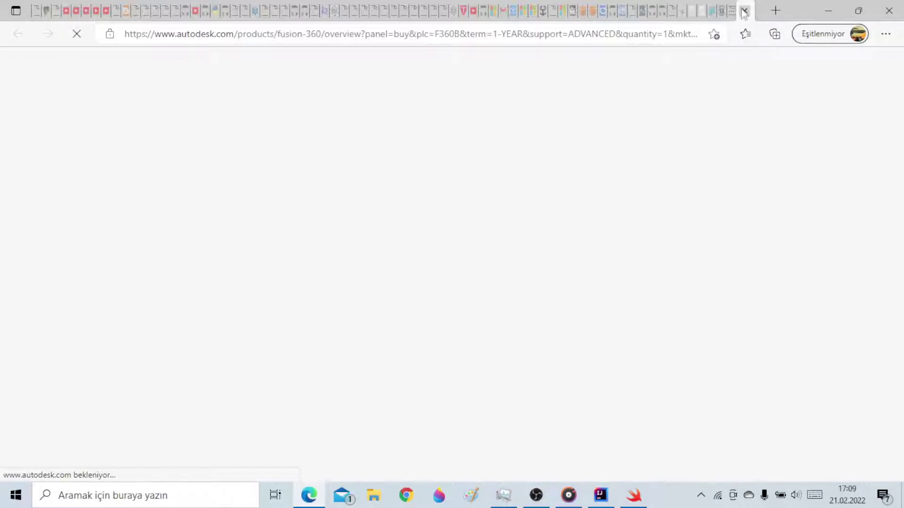
left_click(744, 11)
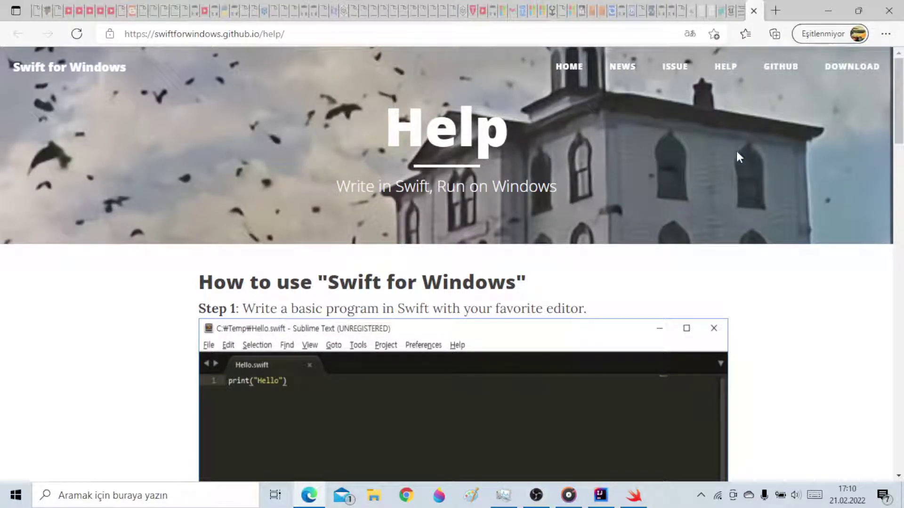
scroll(787, 281, "down", 1)
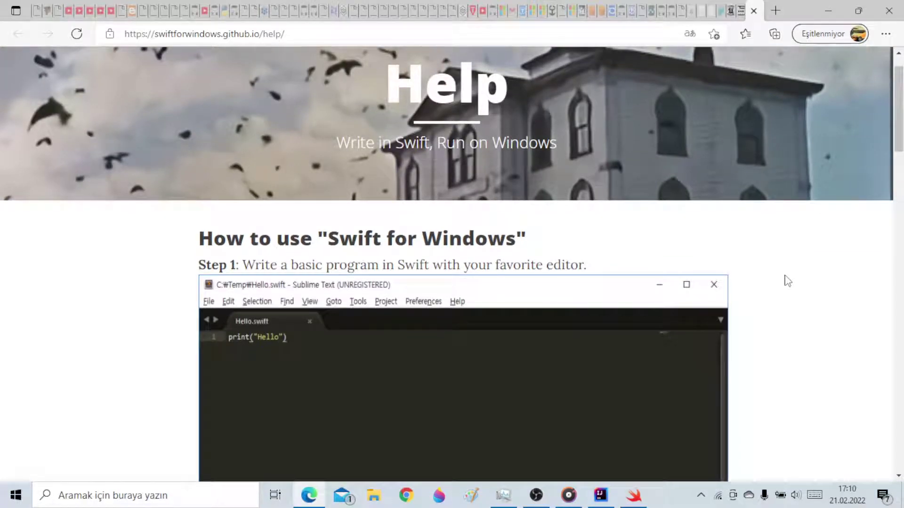
scroll(788, 281, "down", 3)
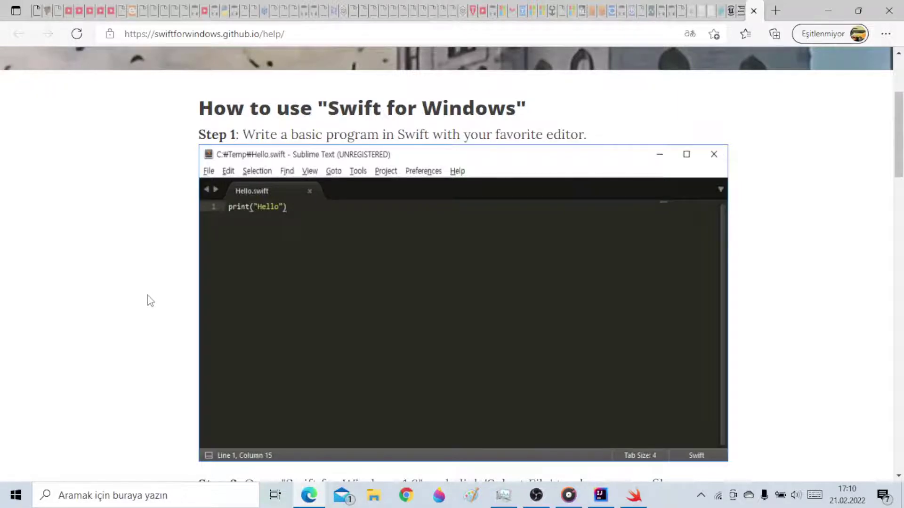
scroll(150, 300, "down", 5)
scroll(150, 300, "down", 3)
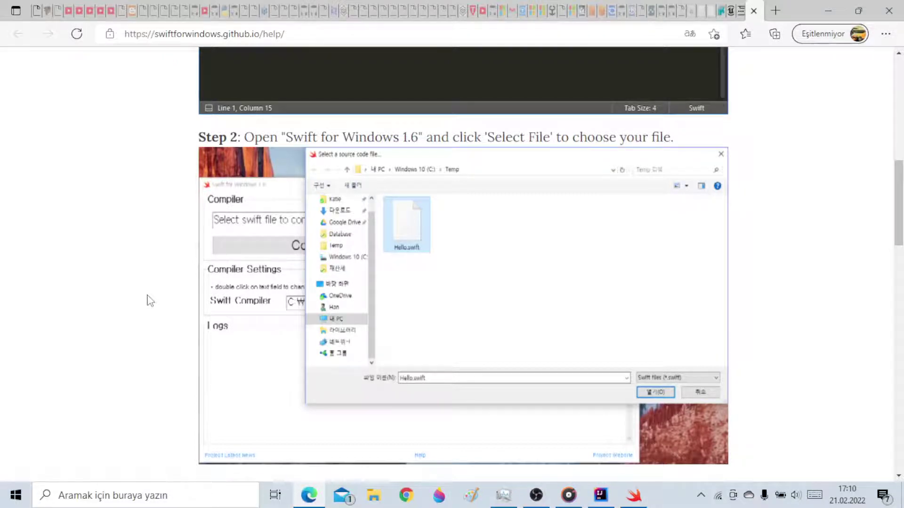
scroll(149, 300, "down", 8)
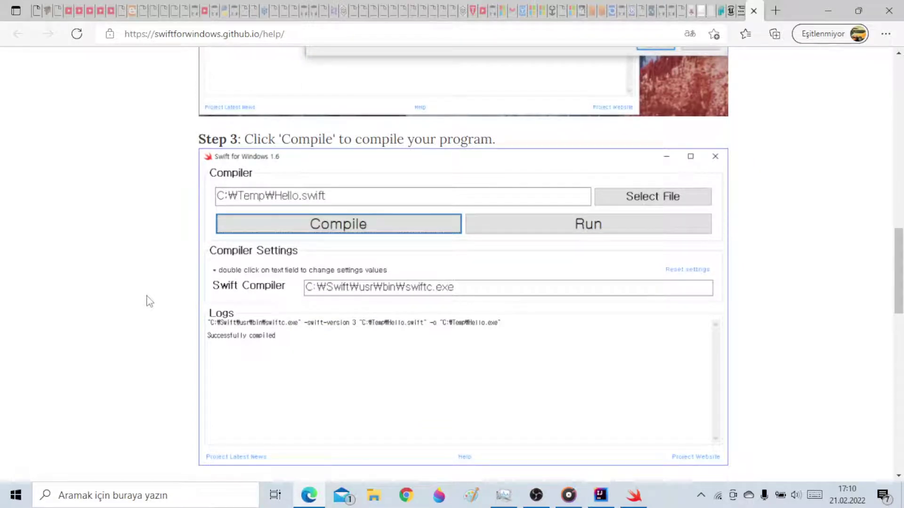
scroll(150, 301, "down", 4)
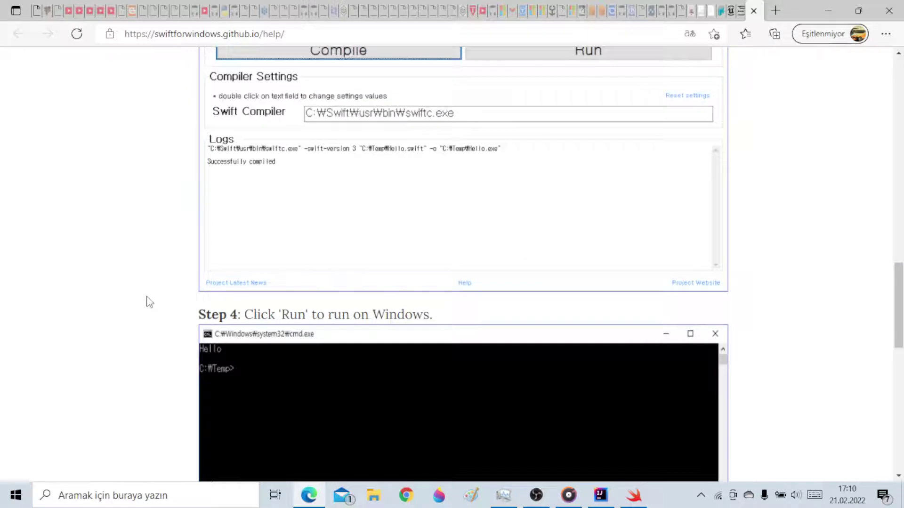
scroll(149, 302, "down", 4)
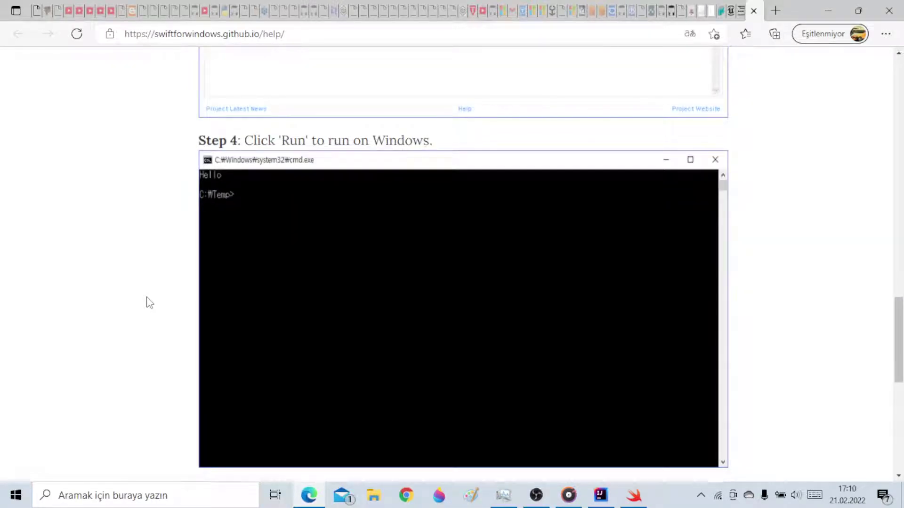
- Read the rest of the Swift for Windows help page, including the wxSwift alpha version section, and close Swift for Windows
scroll(150, 302, "down", 8)
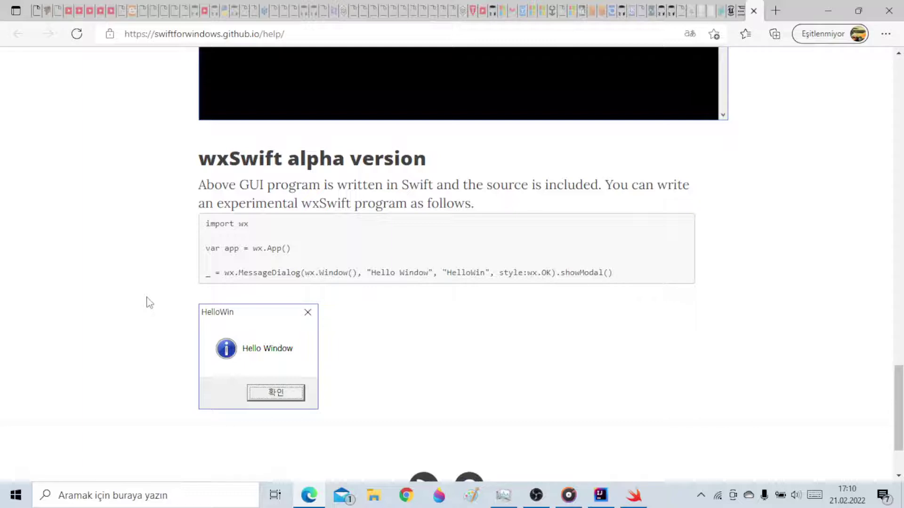
scroll(146, 303, "down", 2)
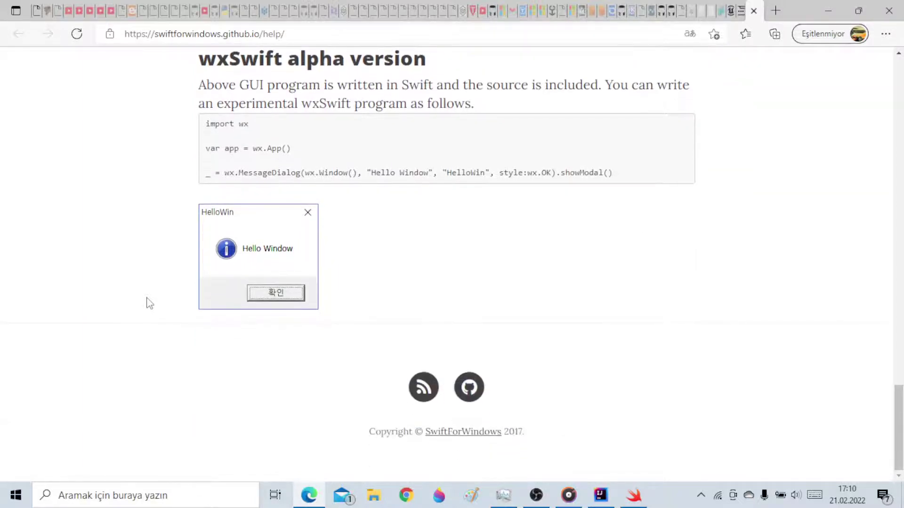
scroll(190, 299, "up", 2)
scroll(190, 299, "up", 3)
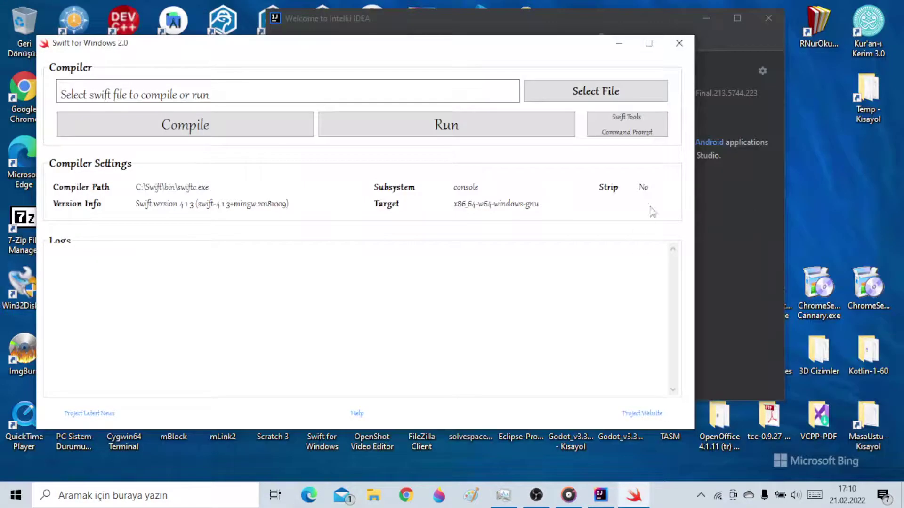
left_click(678, 44)
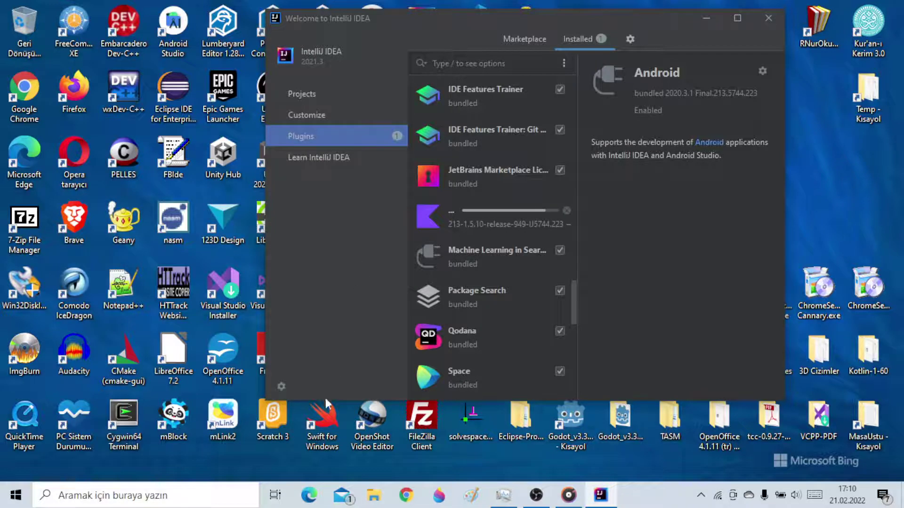
- Launch Scratch 3 from the desktop, view its project editor, and close it
left_click(268, 424)
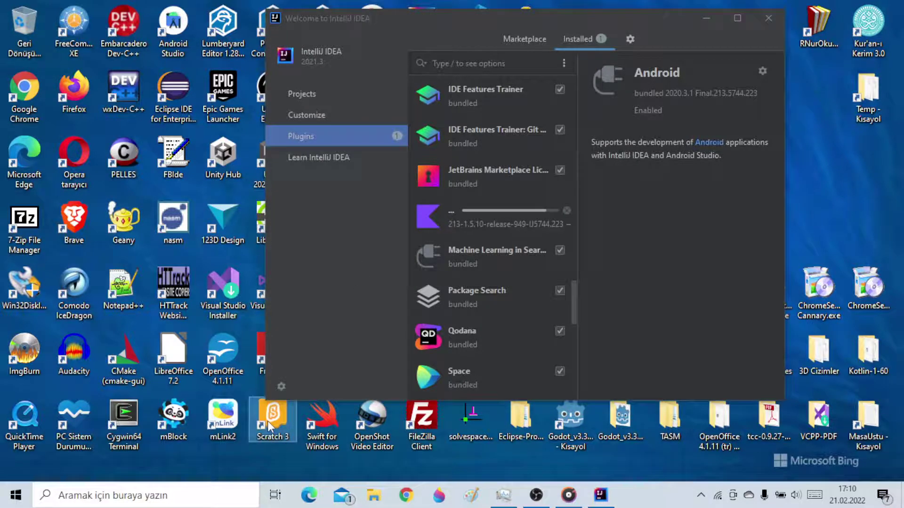
double_click(269, 425)
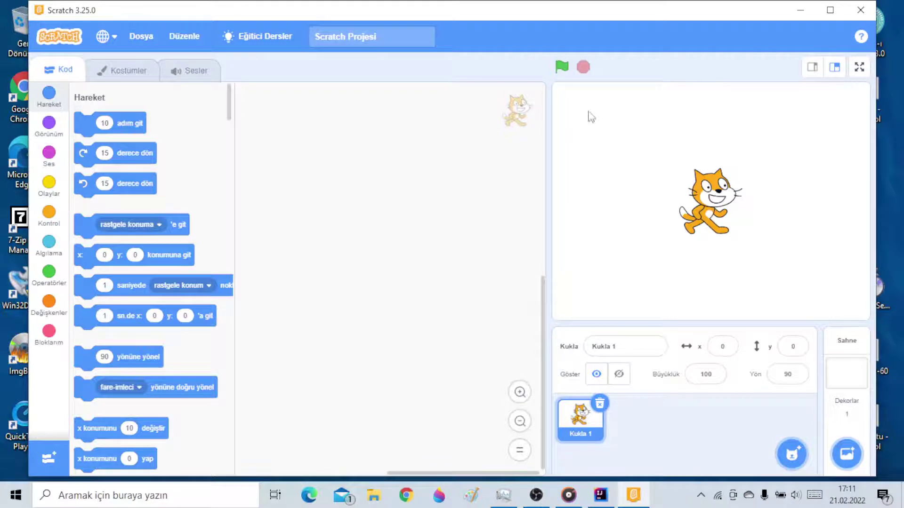
left_click(860, 10)
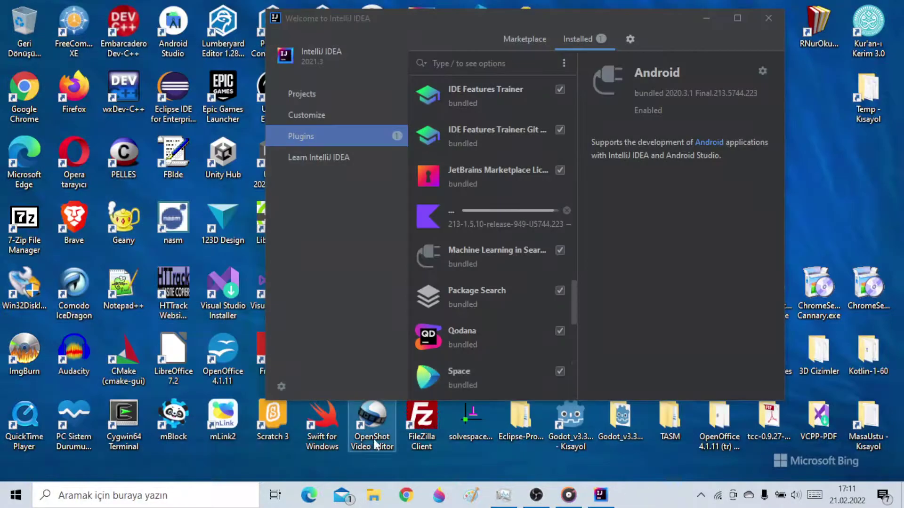
- Launch mLink2 from the desktop, view its mBlock start page, and close the window
left_click(227, 421)
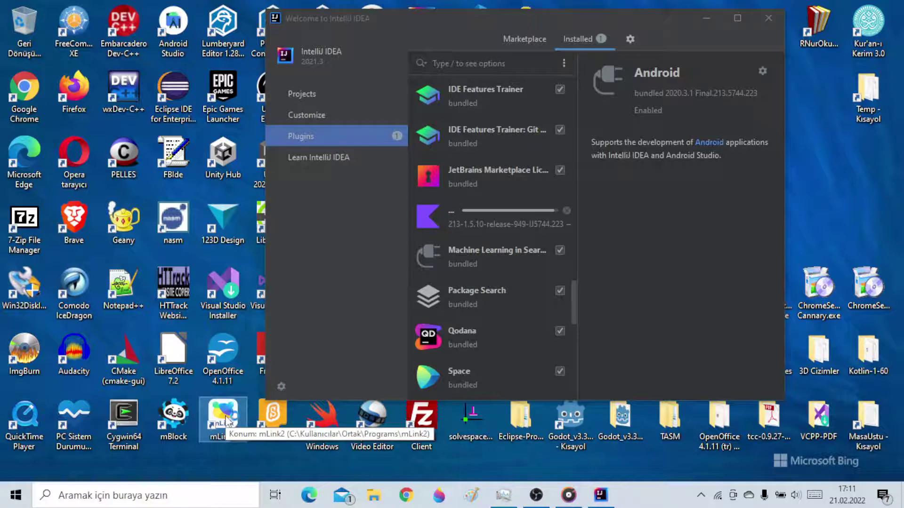
left_click(172, 427)
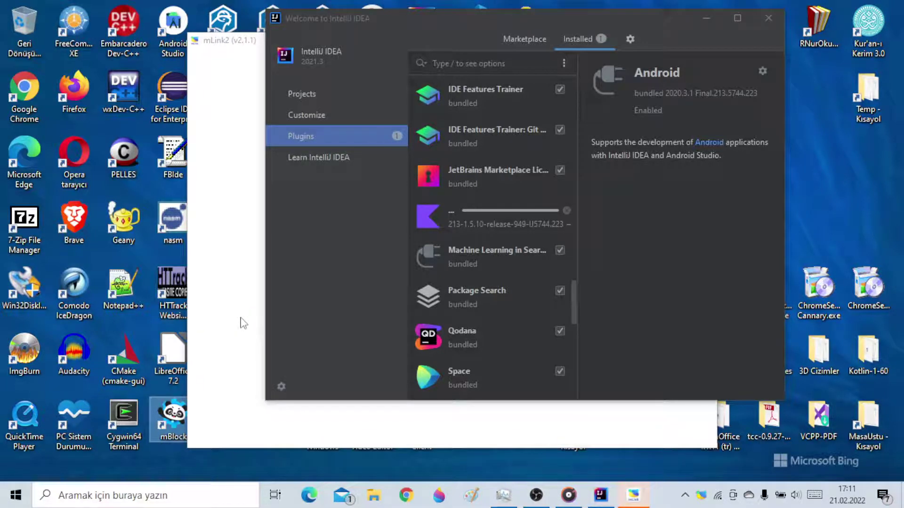
left_click(631, 494)
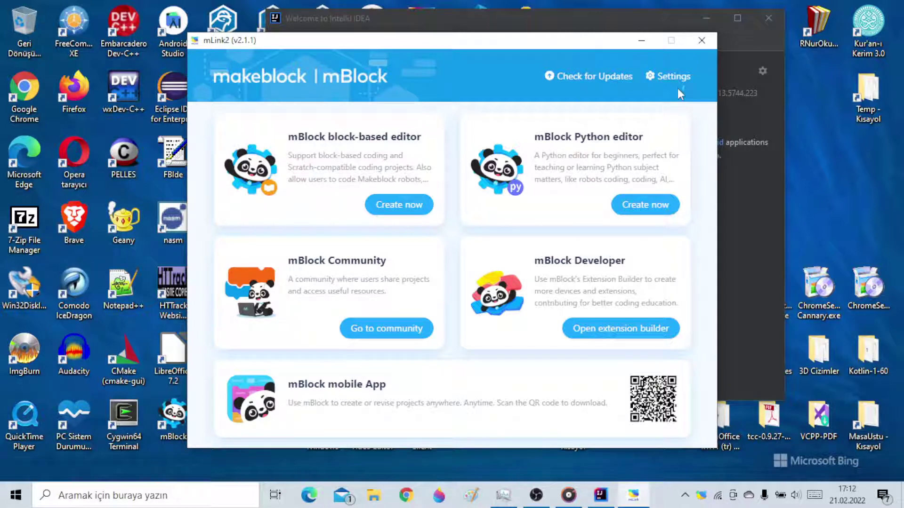
left_click(699, 43)
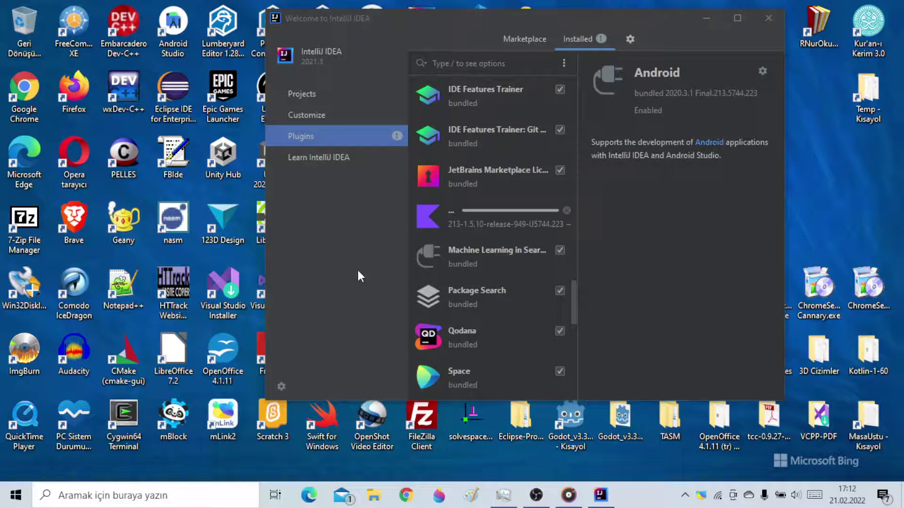
- Quit the leftover background apps from the system notification area and bring up mBlock
left_click(684, 500)
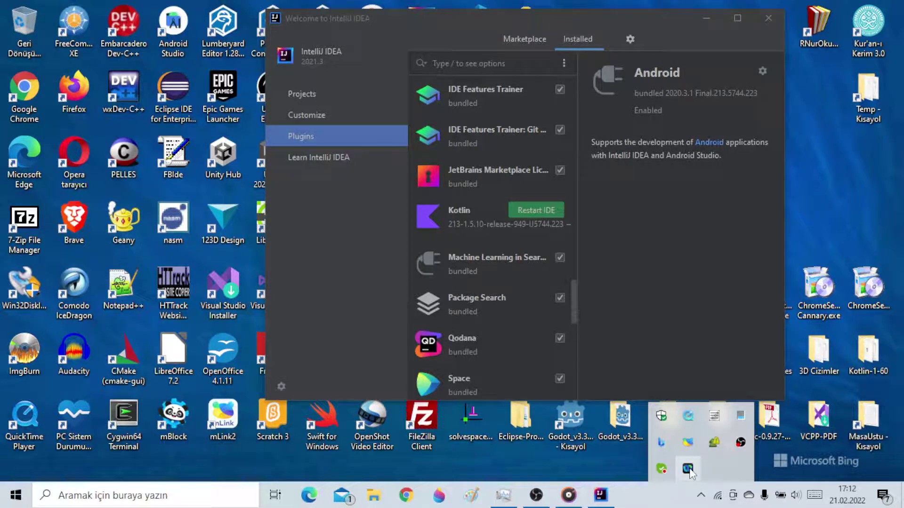
right_click(688, 472)
left_click(707, 457)
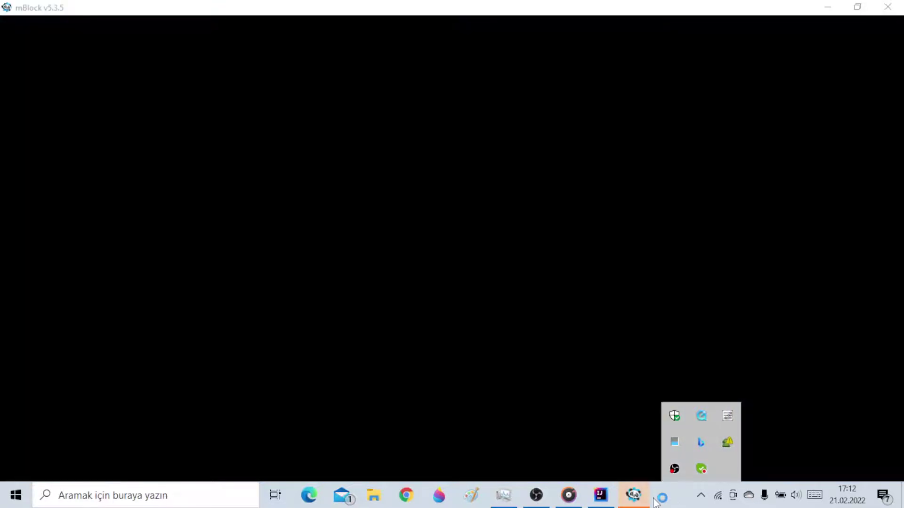
left_click(634, 497)
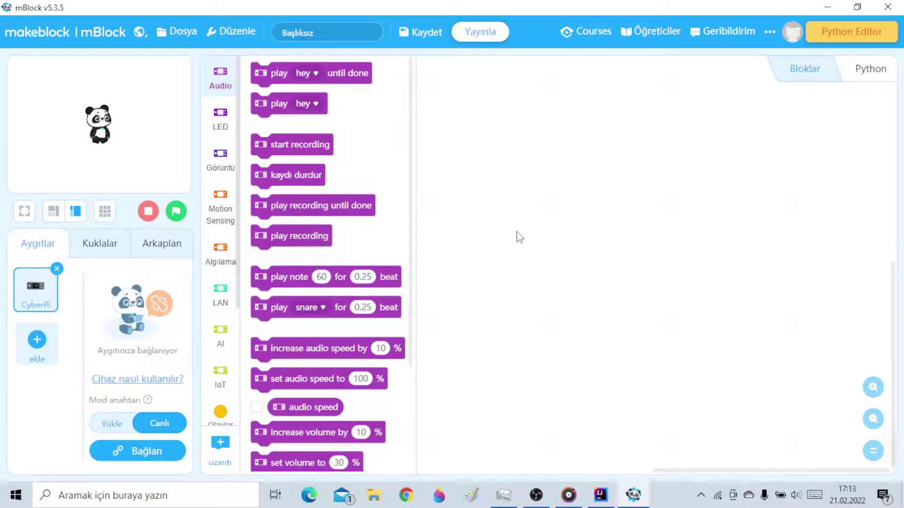
- Examine mBlock's block categories for Audio, Bloklarım, variables, İşlemler, Kontrol, Olaylar and IoT
scroll(370, 383, "down", 3)
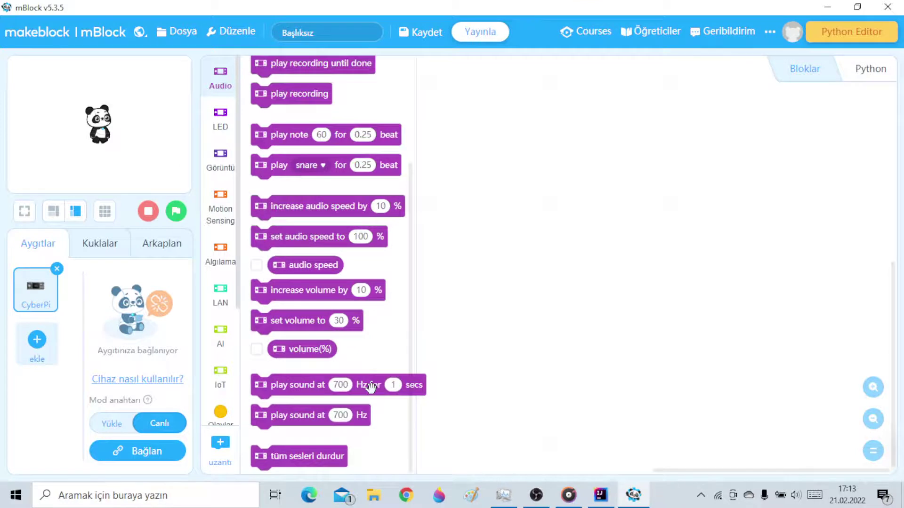
scroll(370, 386, "up", 3)
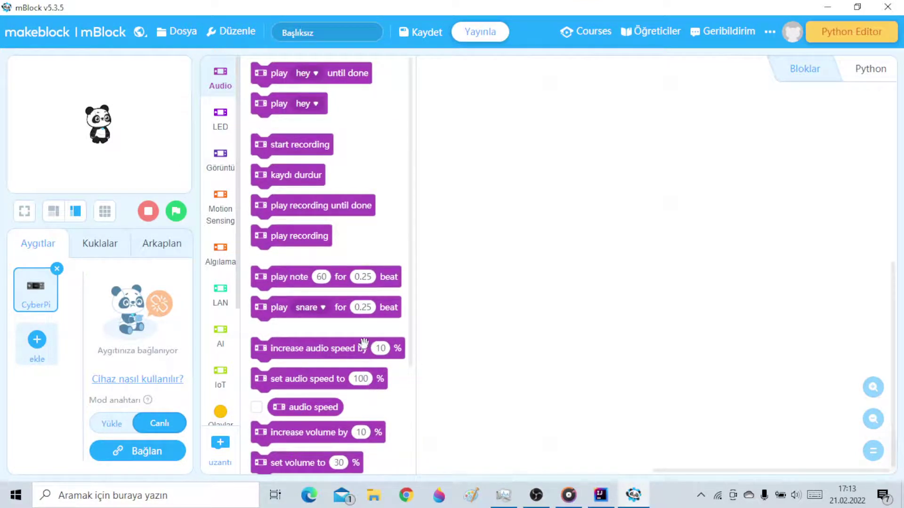
scroll(223, 332, "down", 1)
scroll(223, 332, "down", 4)
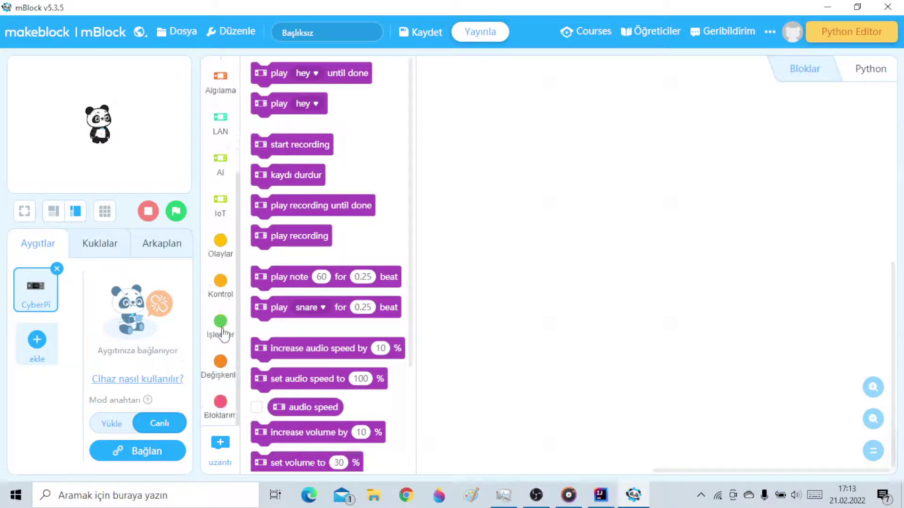
left_click(219, 401)
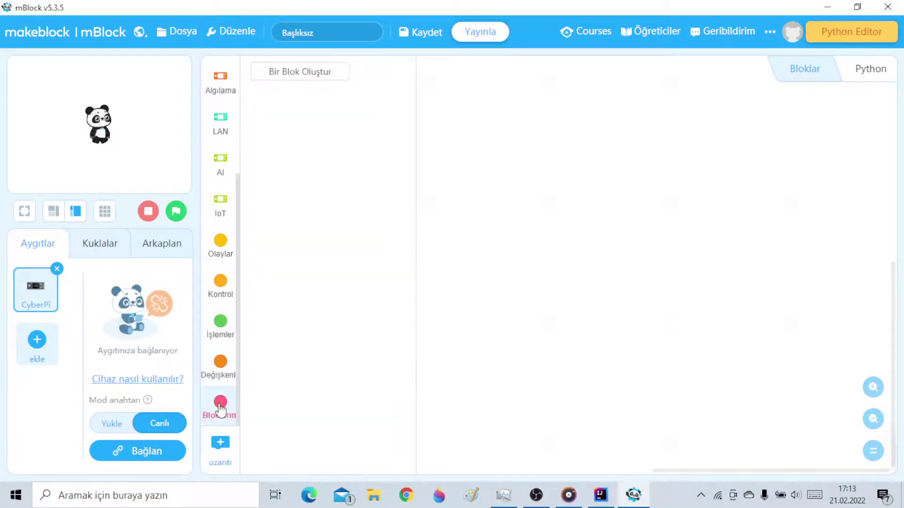
left_click(213, 371)
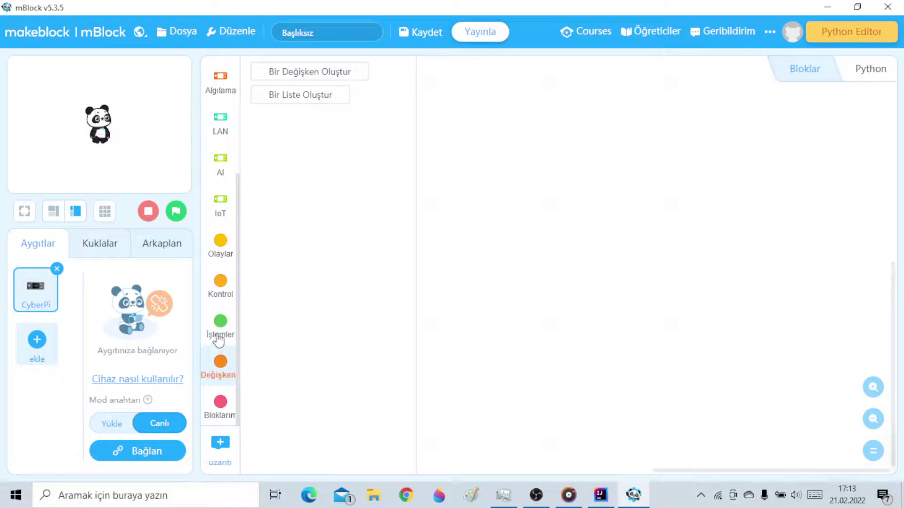
left_click(219, 330)
left_click(220, 296)
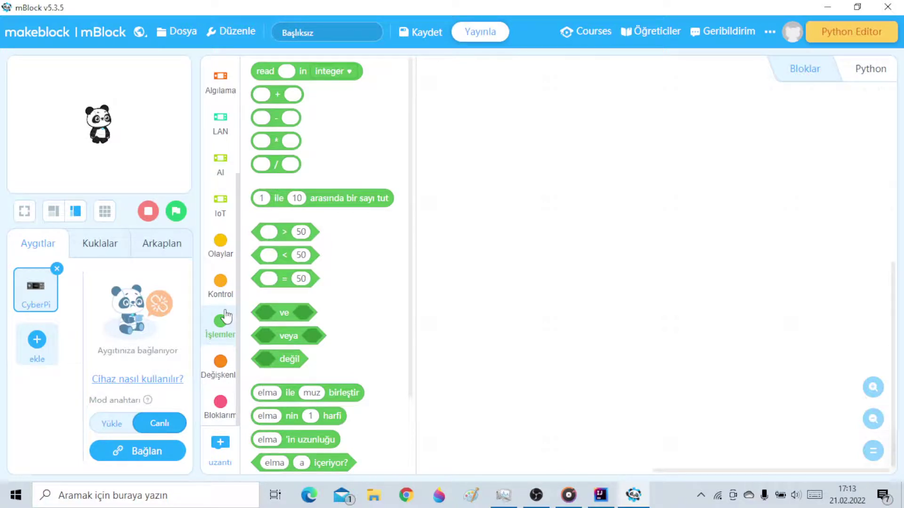
left_click(220, 282)
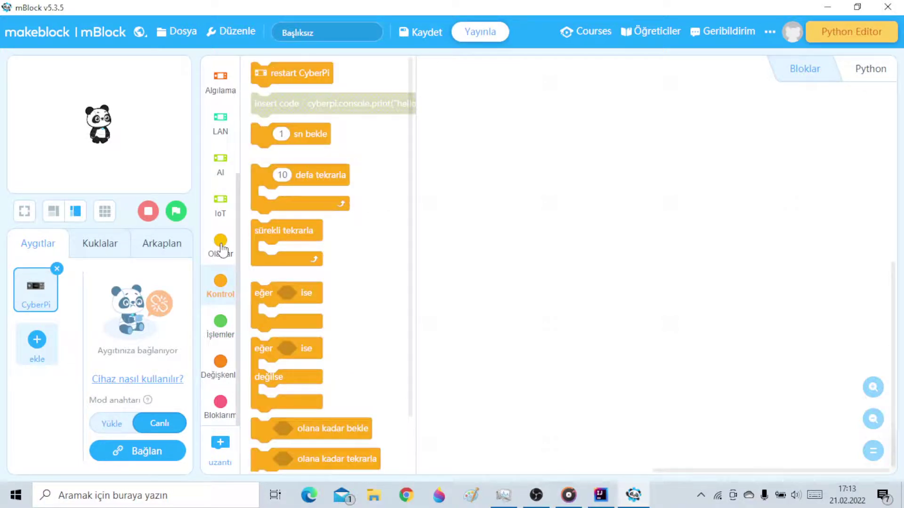
left_click(222, 250)
left_click(228, 215)
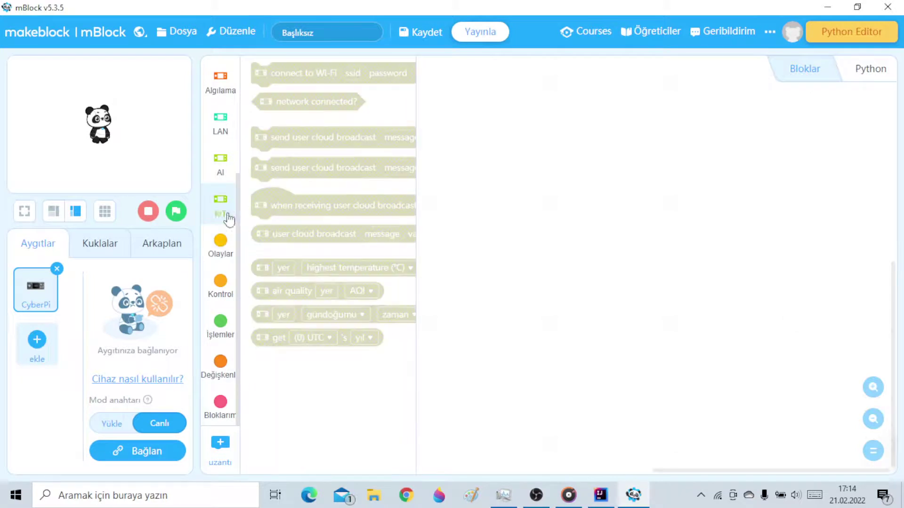
- View mBlock's AI, LAN, Algılama, Motion Sensing, Görüntü, LED and Audio block categories, and close mBlock
scroll(225, 231, "up", 3)
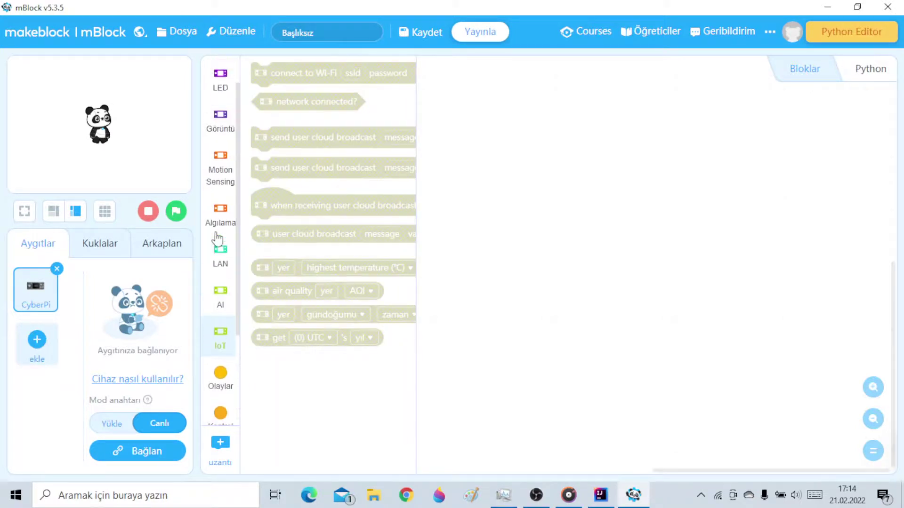
left_click(221, 294)
left_click(221, 258)
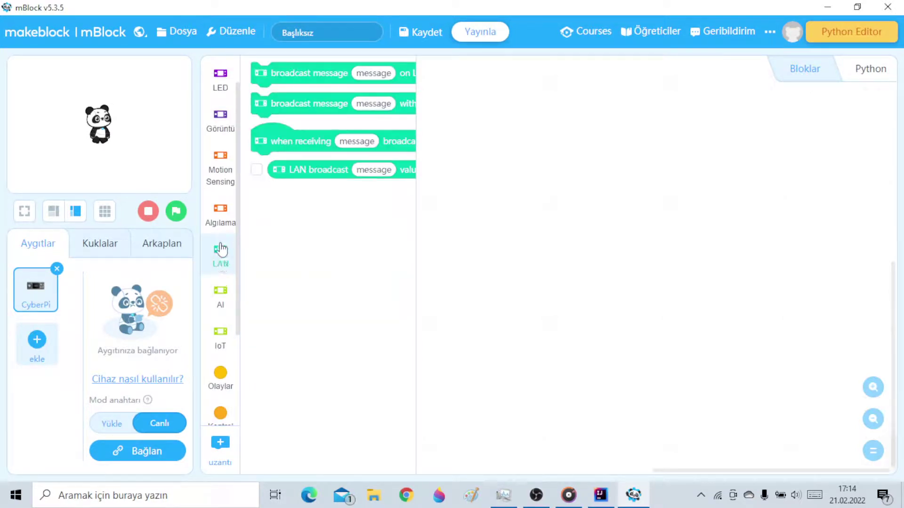
left_click(222, 229)
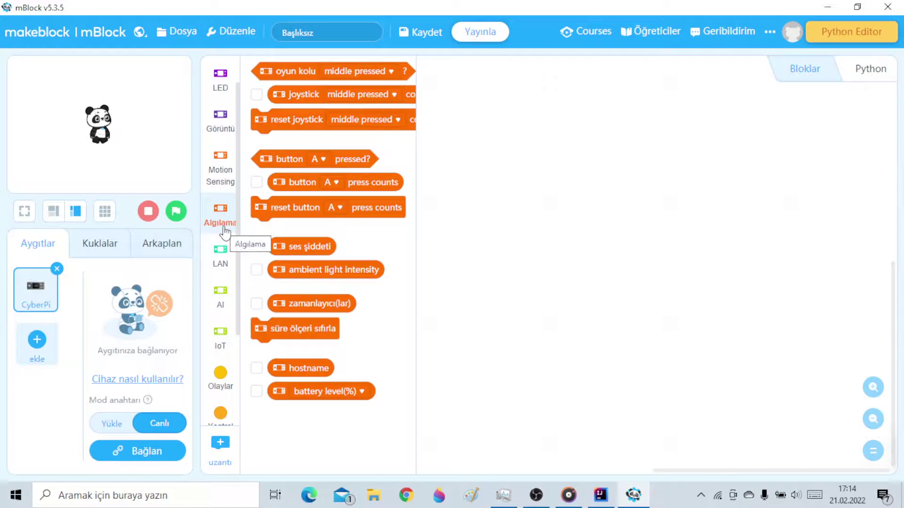
scroll(224, 231, "up", 1)
left_click(229, 215)
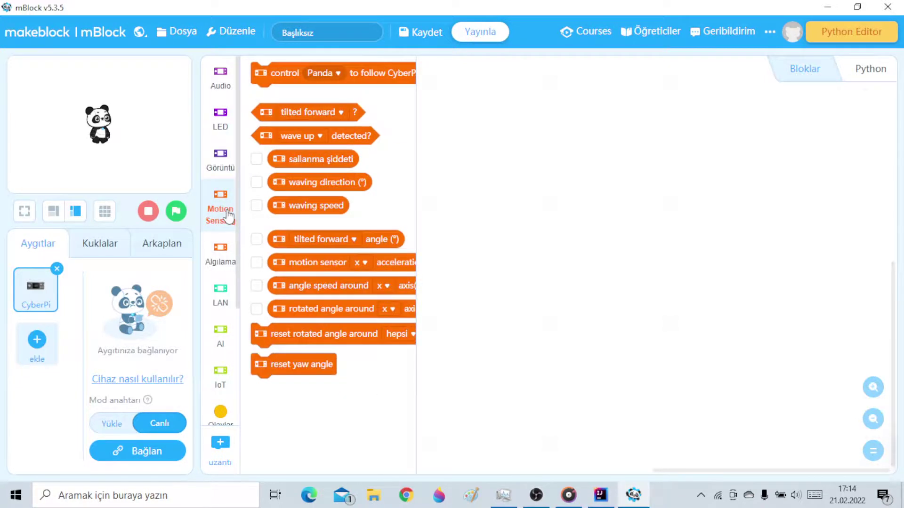
left_click(220, 165)
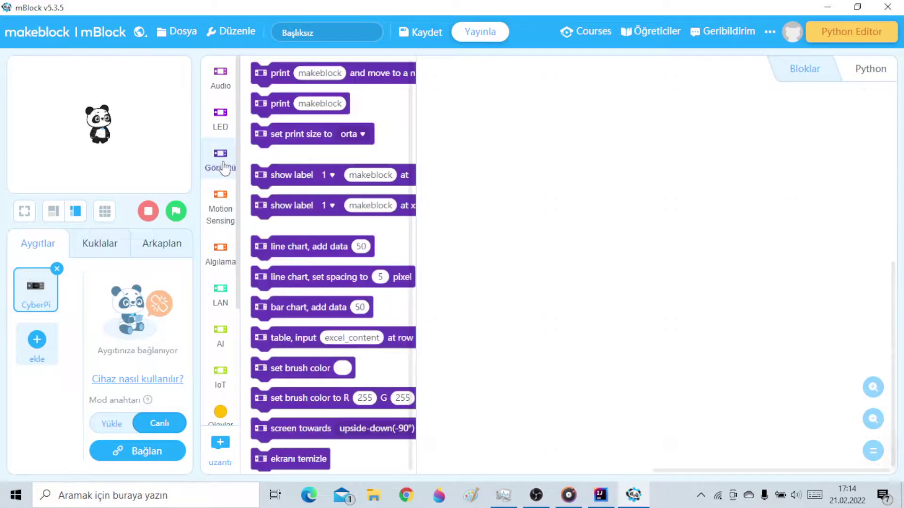
left_click(220, 127)
left_click(222, 77)
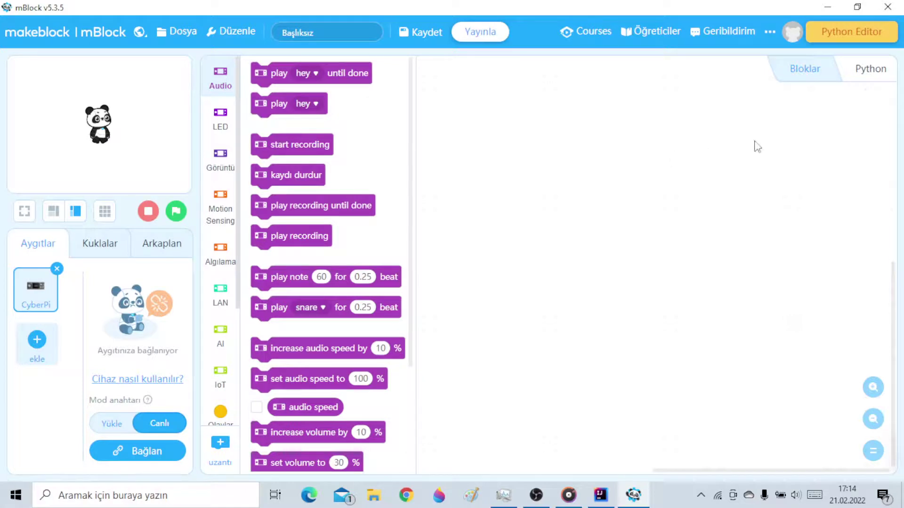
left_click(886, 8)
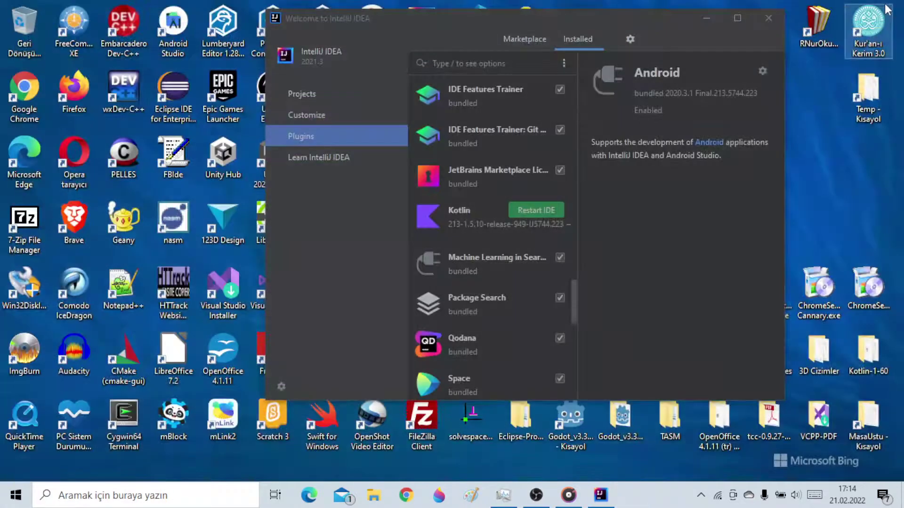
- Restart IntelliJ IDEA to apply the Kotlin plugin update
left_click(548, 210)
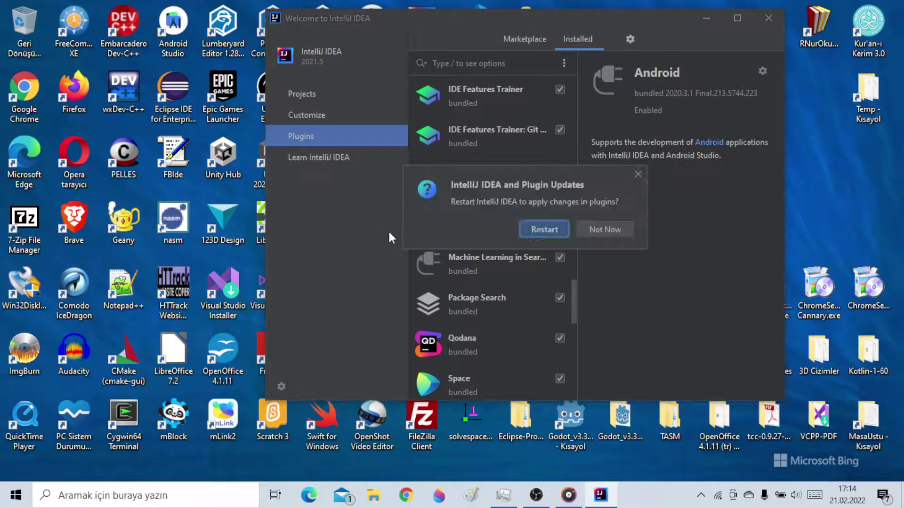
left_click(535, 230)
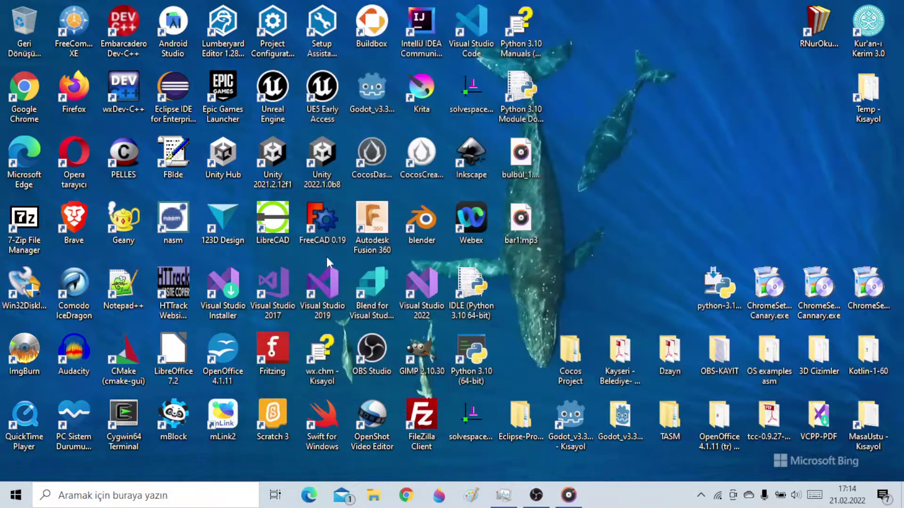